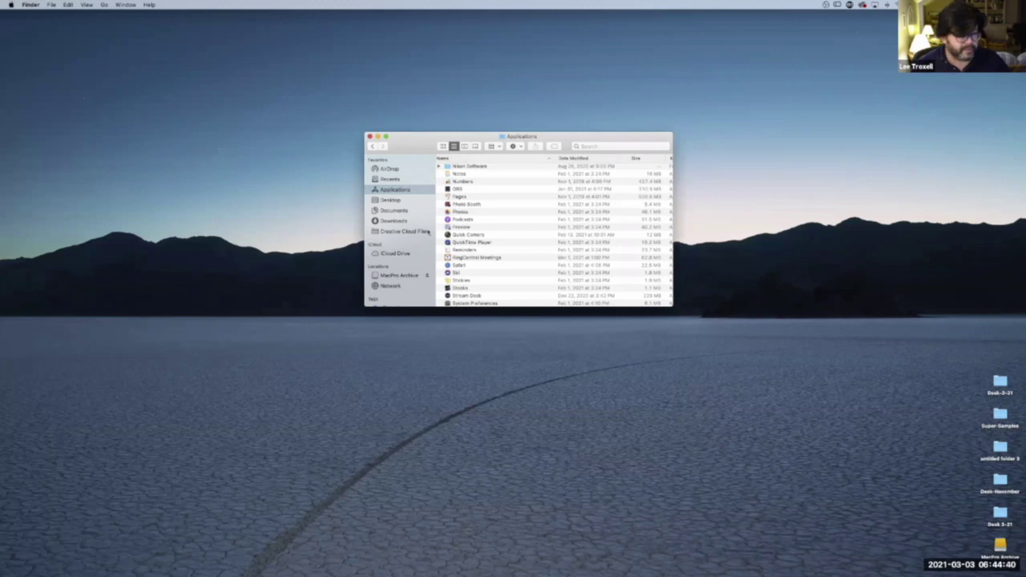
Open Photo Booth and take a still photo with the camera
{"action": "mouse_move", "coordinate": [298, 571]}
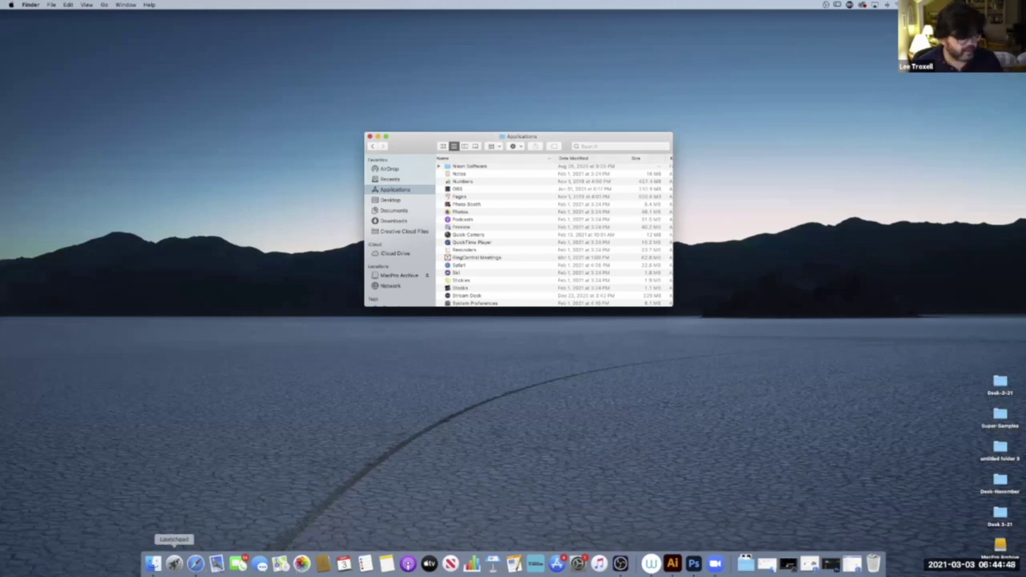
{"action": "left_click", "coordinate": [174, 563]}
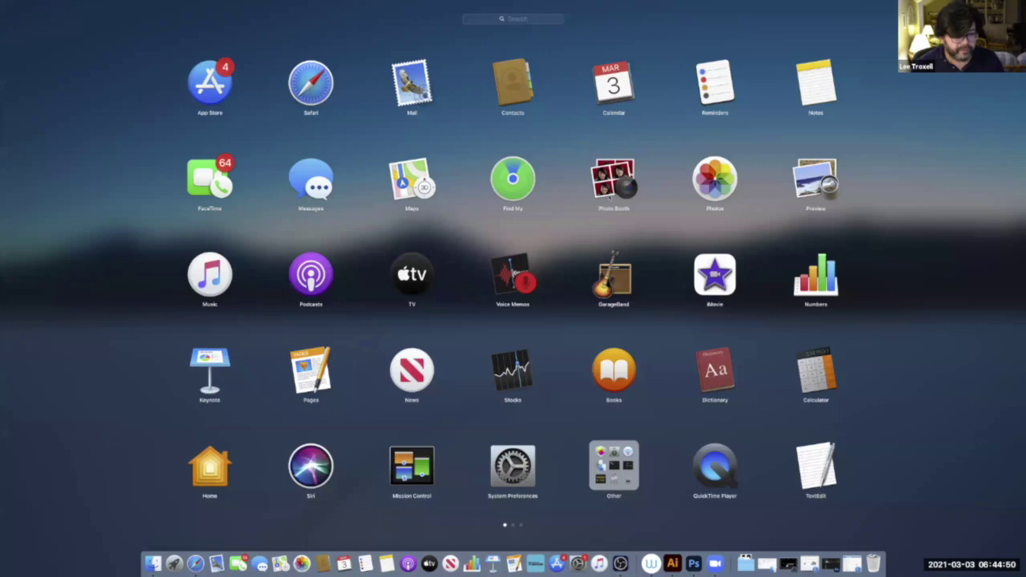
{"action": "left_click", "coordinate": [577, 214]}
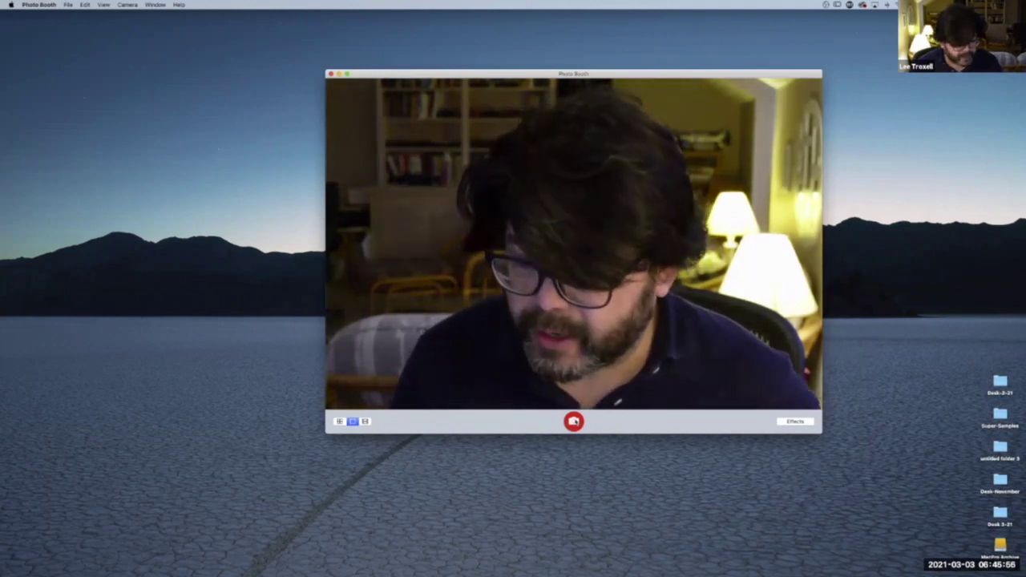
{"action": "left_click", "coordinate": [573, 421]}
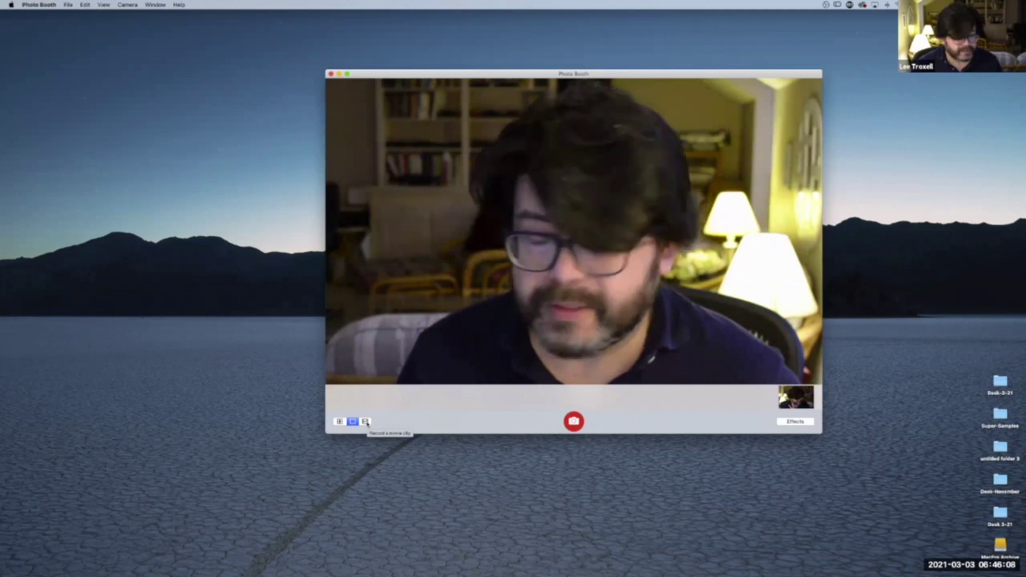
Switch Photo Booth to movie clip mode and record a short clip a few seconds long
{"action": "left_click", "coordinate": [365, 422]}
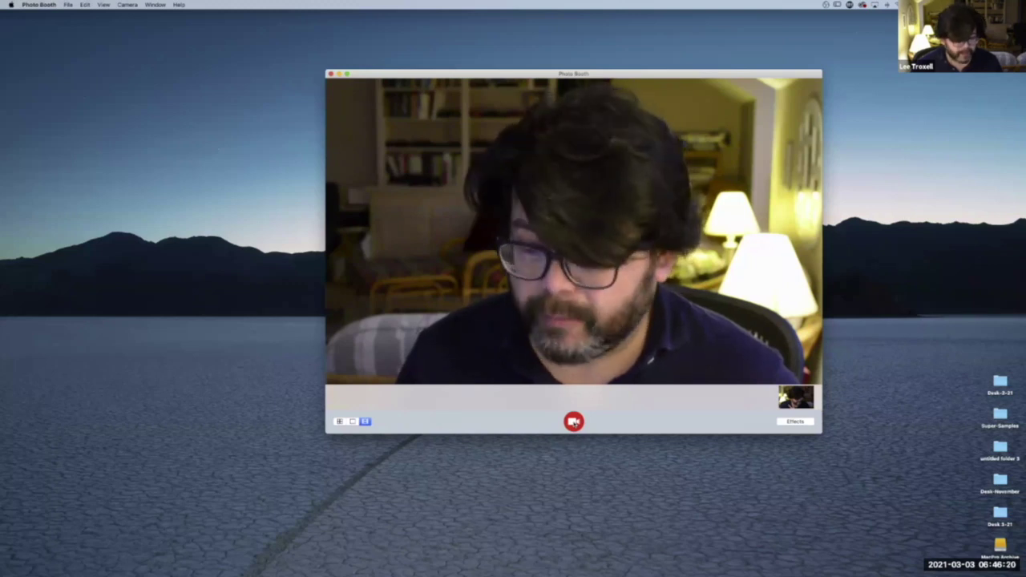
{"action": "left_click", "coordinate": [574, 422]}
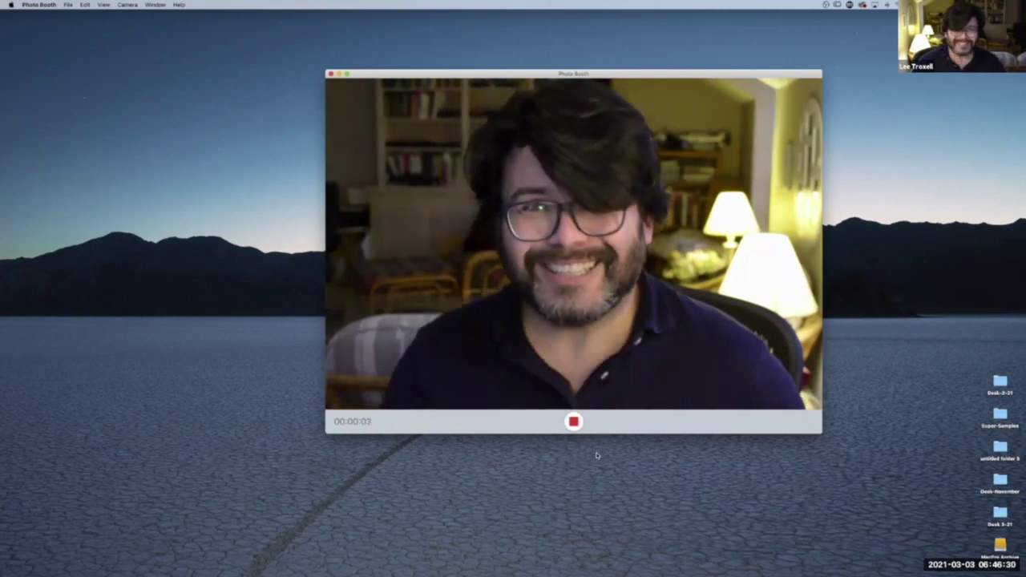
{"action": "left_click", "coordinate": [573, 421]}
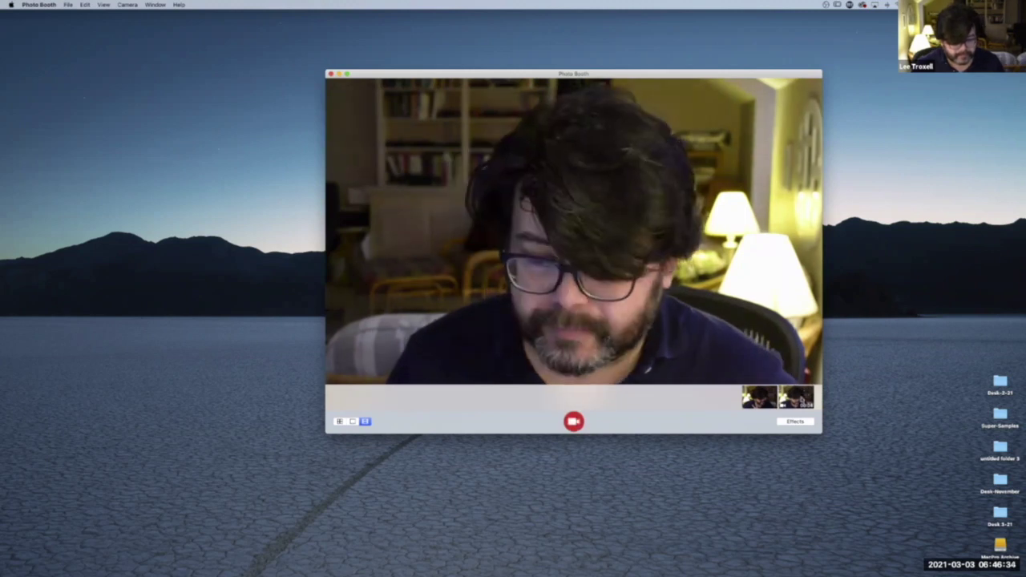
Play back the recorded movie clip and copy it to the desktop
{"action": "left_click", "coordinate": [796, 397]}
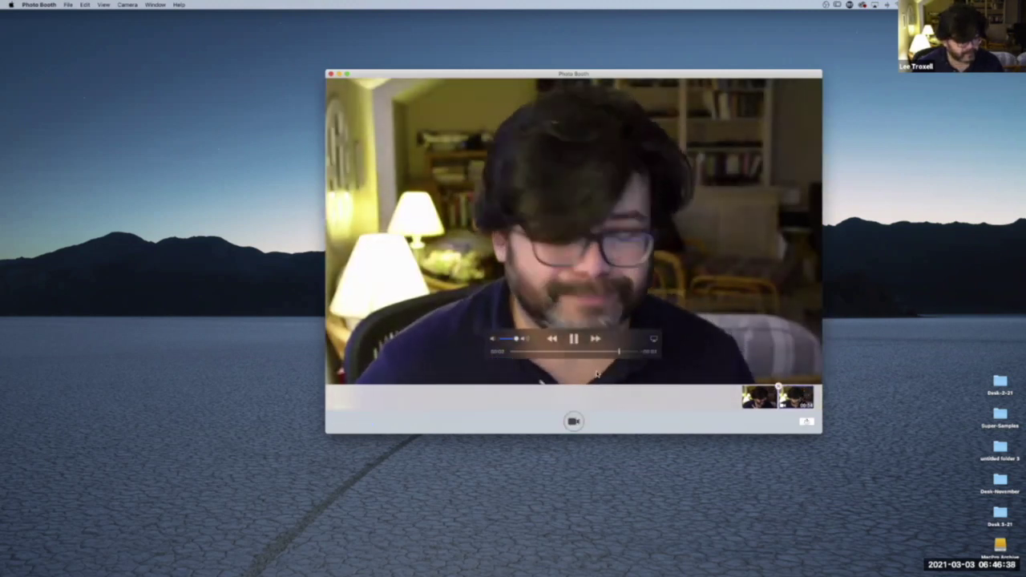
{"action": "left_click", "coordinate": [574, 339]}
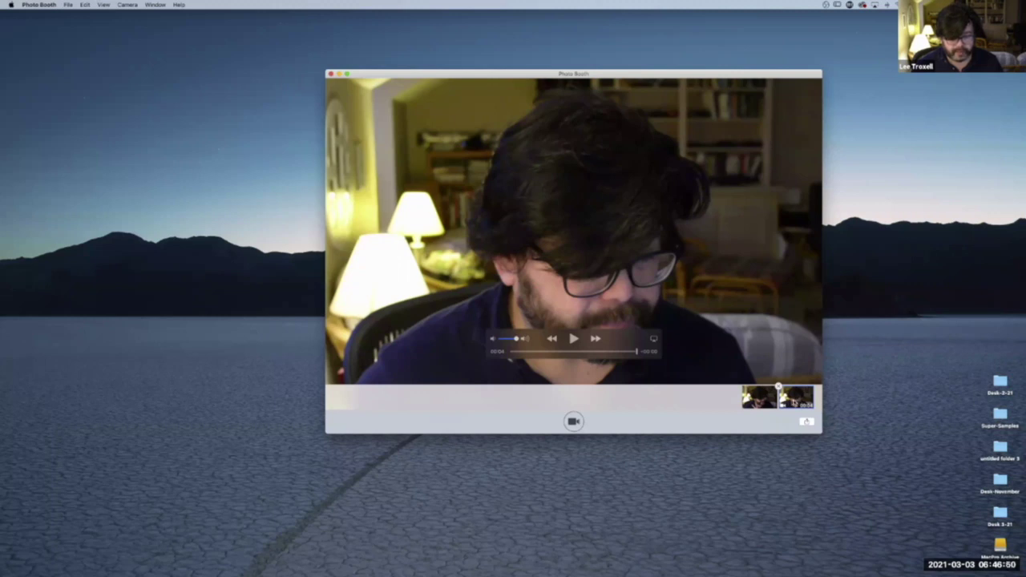
{"action": "left_click_drag", "start_coordinate": [779, 389], "coordinate": [967, 340]}
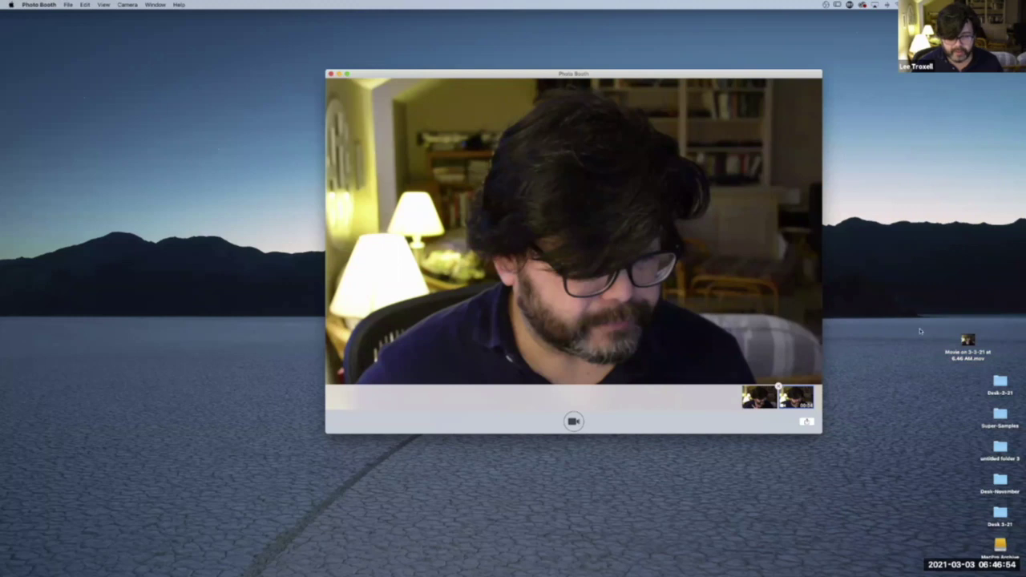
Close Photo Booth and switch to the minimized Adobe Photoshop 2021 window
{"action": "mouse_move", "coordinate": [513, 134]}
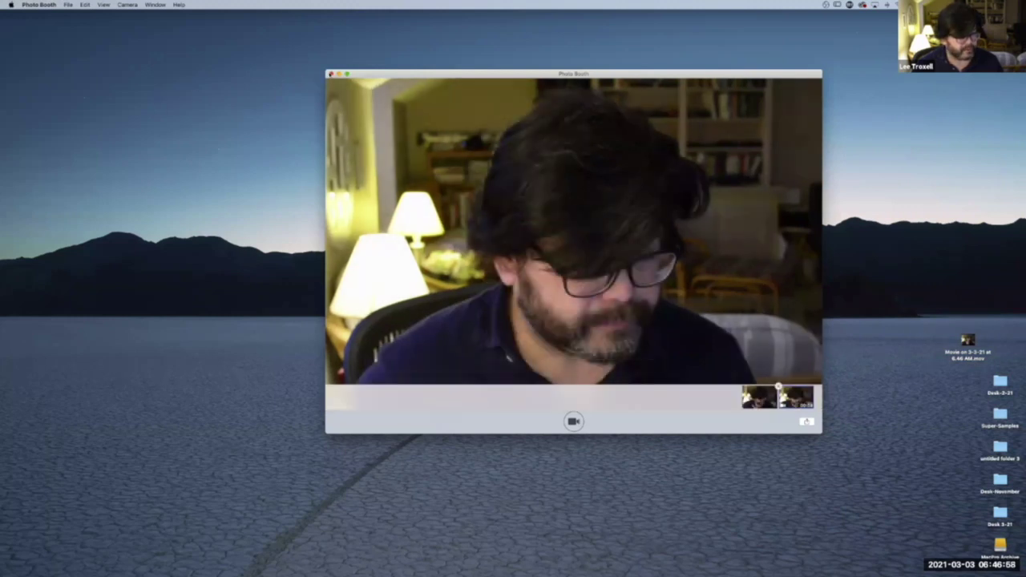
{"action": "key", "text": "super+q"}
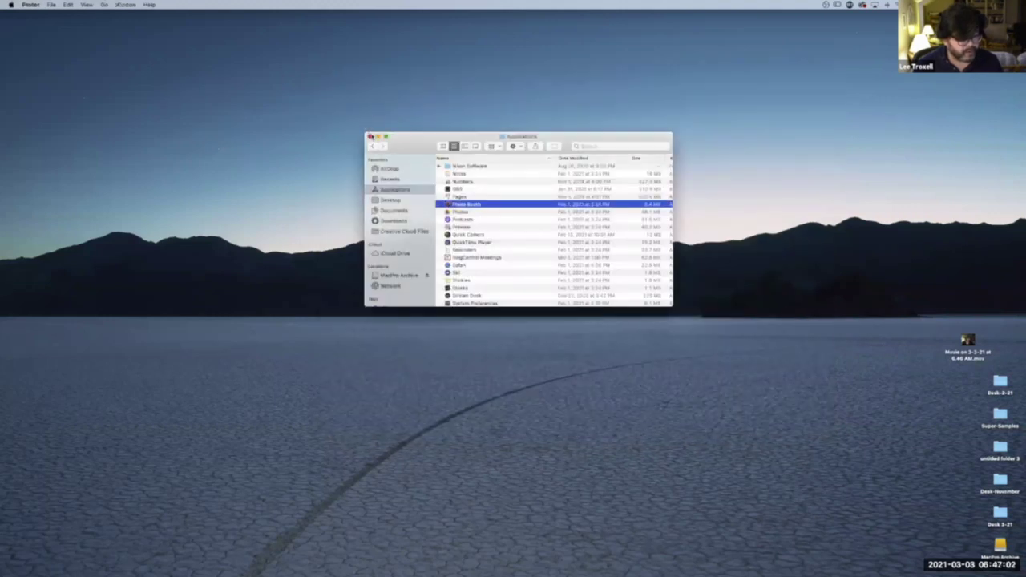
{"action": "scroll", "coordinate": [490, 192], "scroll_direction": "up", "scroll_amount": 5}
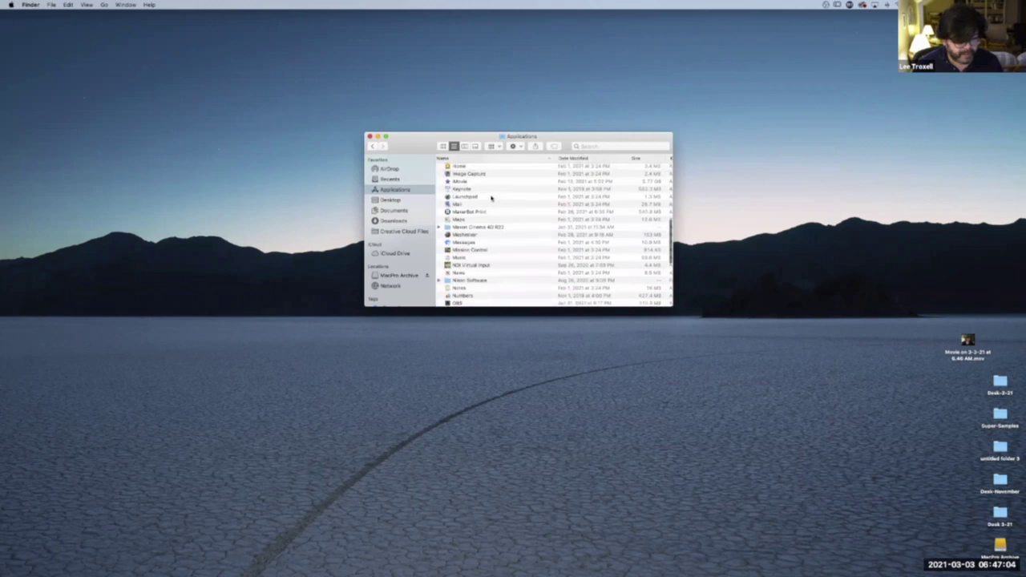
{"action": "scroll", "coordinate": [491, 197], "scroll_direction": "up", "scroll_amount": 8}
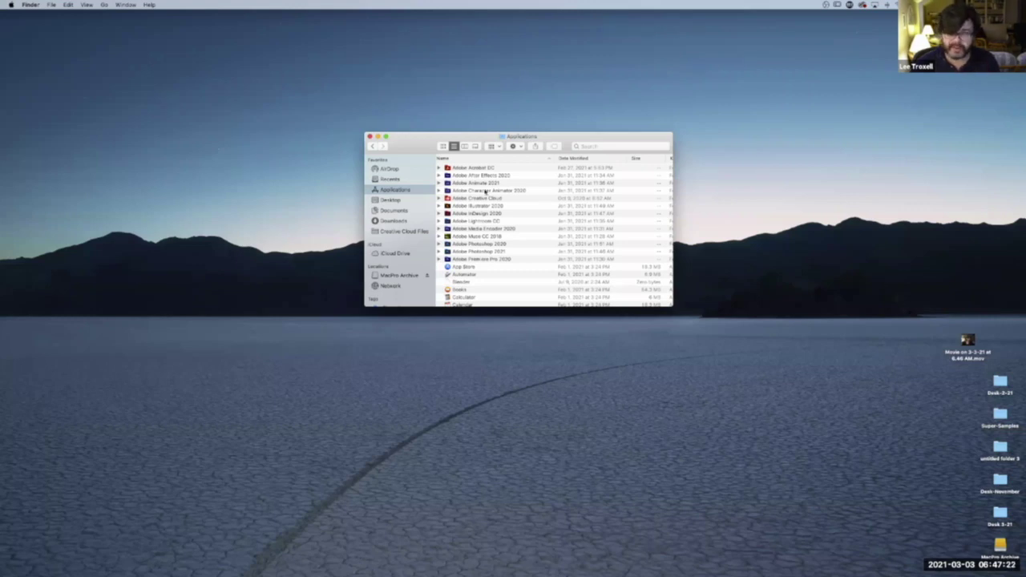
{"action": "mouse_move", "coordinate": [834, 573]}
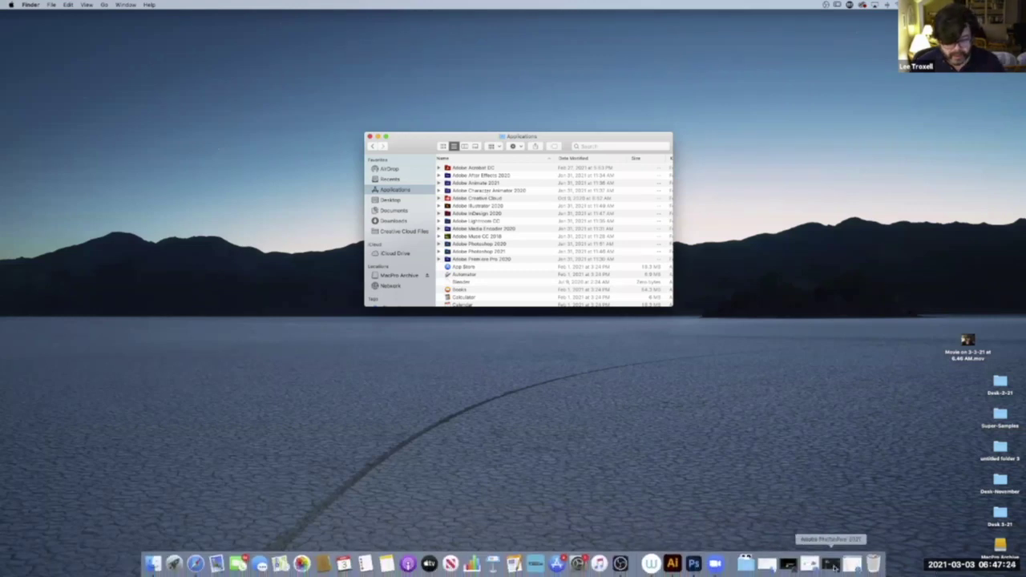
{"action": "left_click", "coordinate": [833, 565]}
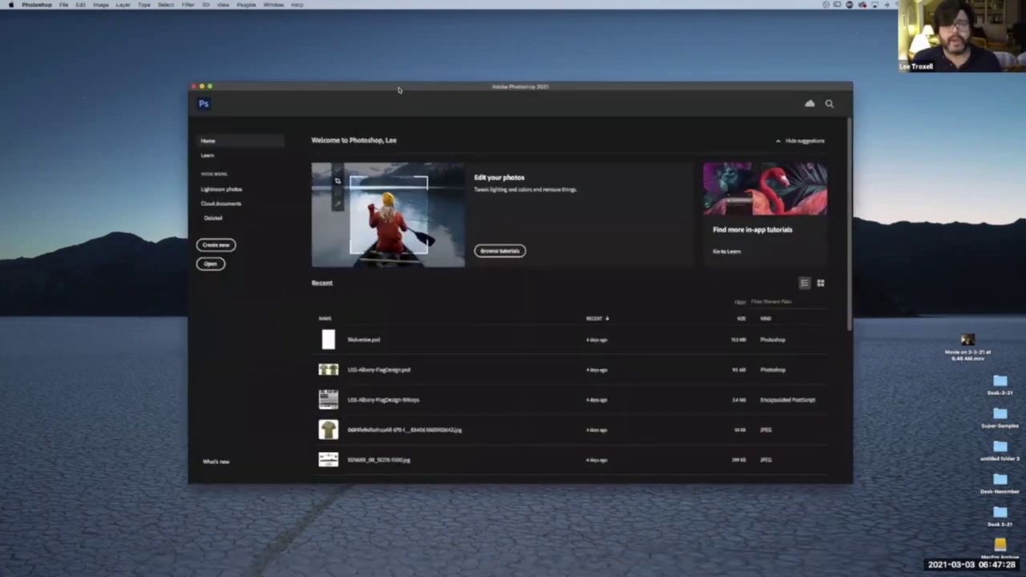
Move the Photoshop window to the upper-left of the desktop and bring the movie file closer to it
{"action": "left_click_drag", "start_coordinate": [396, 86], "coordinate": [388, 74]}
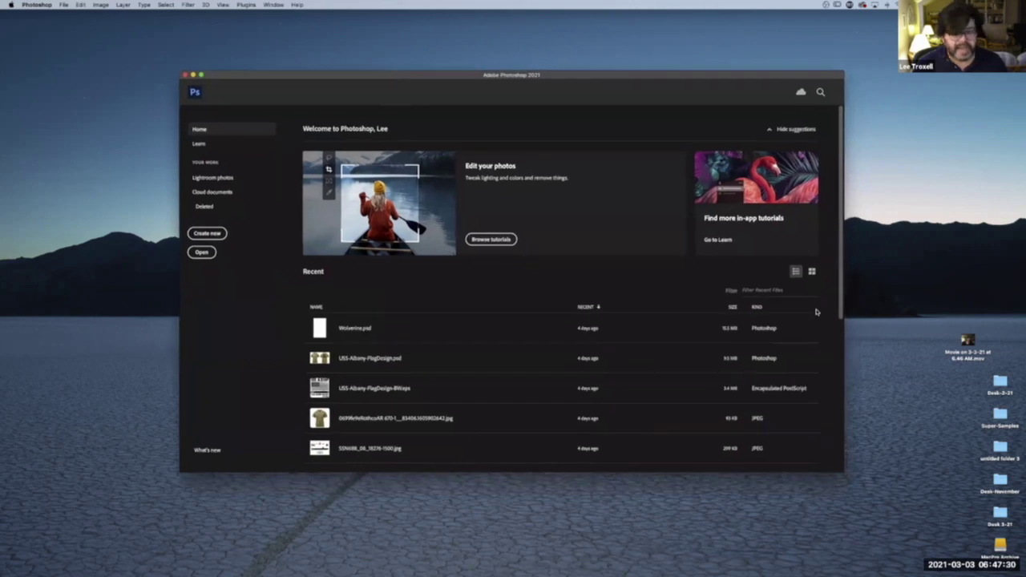
{"action": "left_click_drag", "start_coordinate": [967, 341], "coordinate": [899, 330]}
{"action": "left_click", "coordinate": [271, 84]}
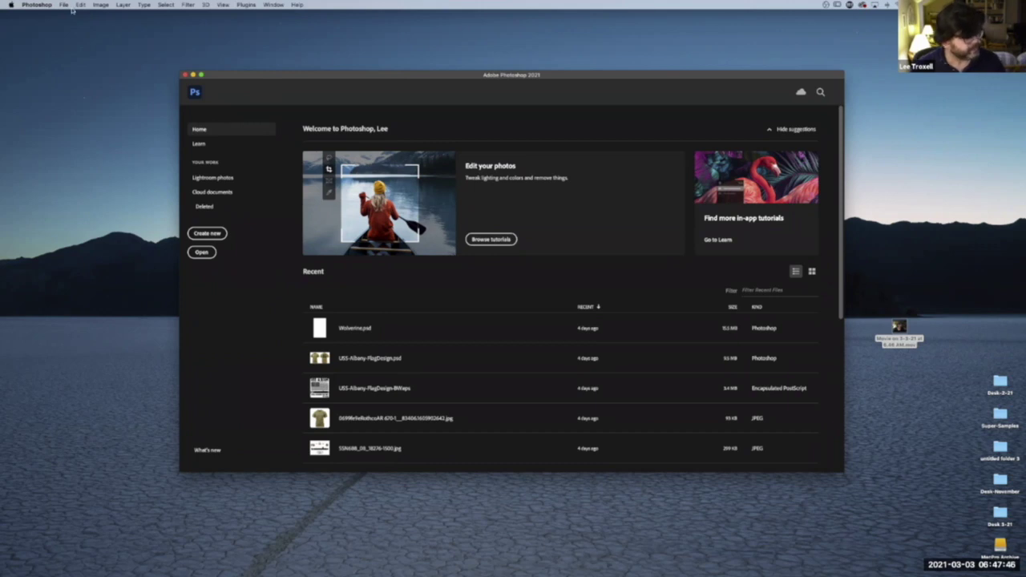
{"action": "left_click_drag", "start_coordinate": [222, 71], "coordinate": [100, 29]}
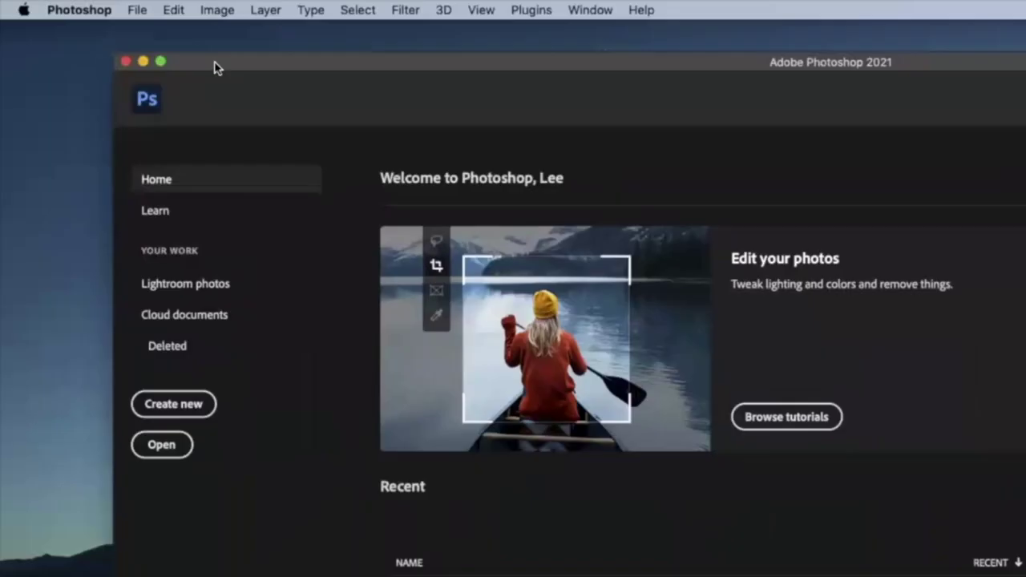
Start importing video frames to layers from the movie file "Movie on 3-3-21 at 6.46 AM.mov" on the desktop
{"action": "left_click", "coordinate": [138, 9]}
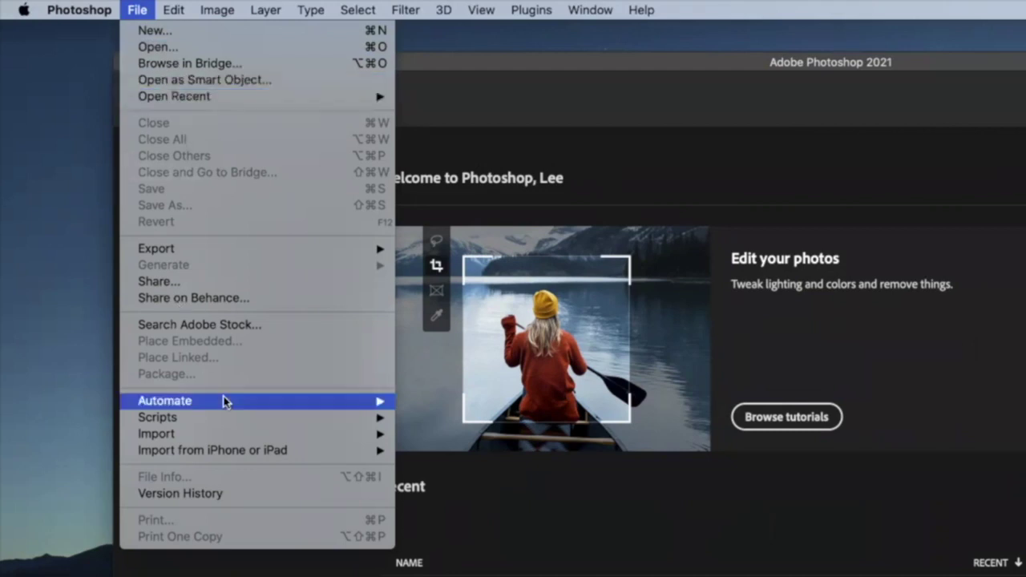
{"action": "mouse_move", "coordinate": [225, 432]}
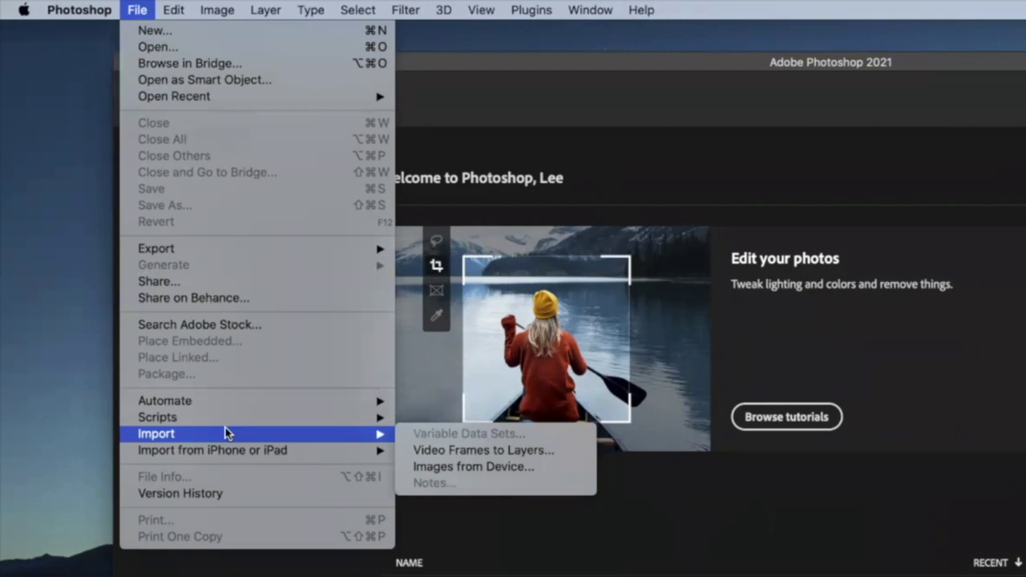
{"action": "left_click", "coordinate": [577, 450]}
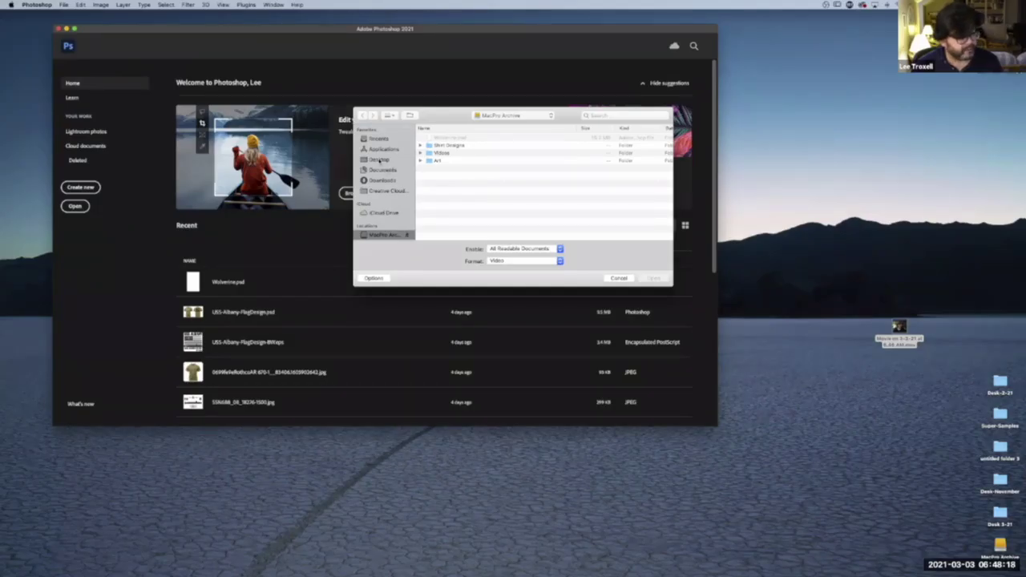
{"action": "left_click", "coordinate": [379, 159]}
{"action": "left_click", "coordinate": [476, 153]}
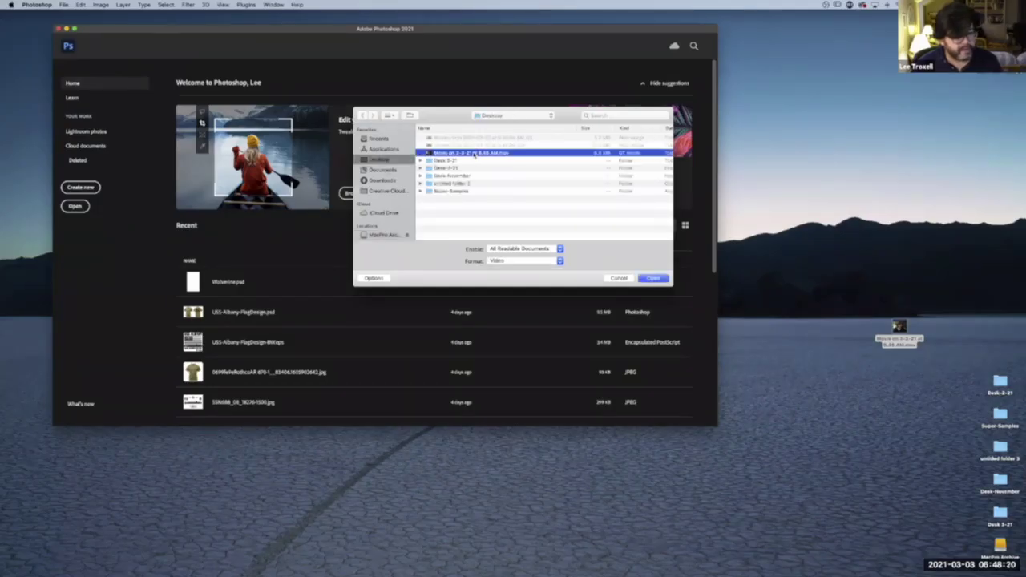
{"action": "left_click", "coordinate": [654, 278]}
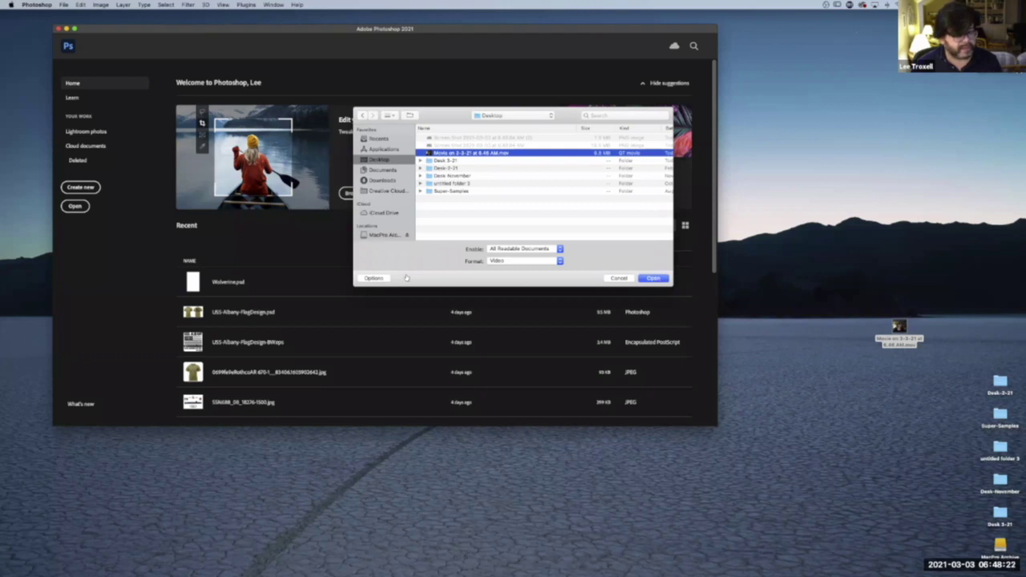
{"action": "left_click", "coordinate": [380, 278]}
{"action": "left_click", "coordinate": [653, 278]}
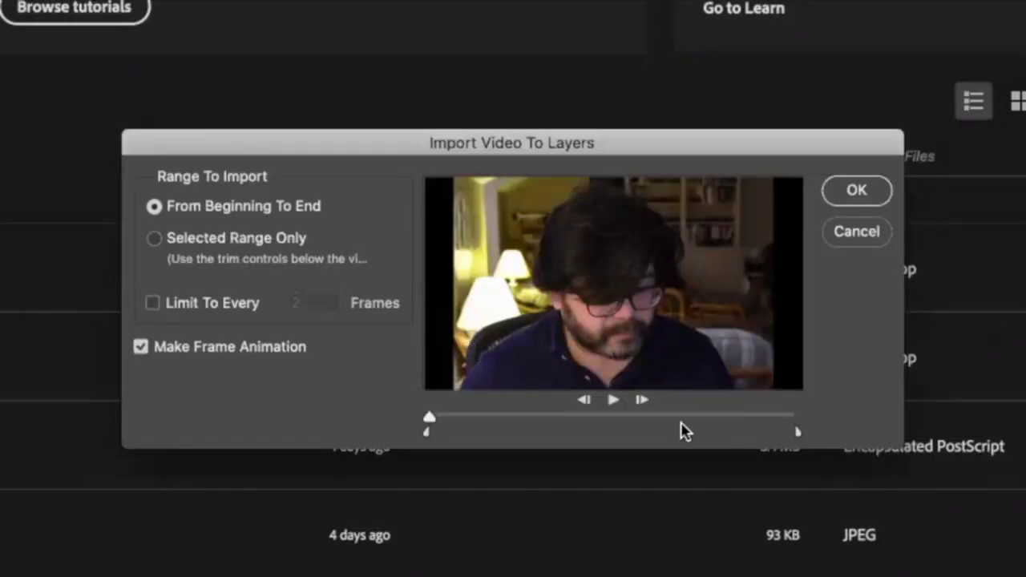
Restrict the import to Selected Range Only, trimmed from about a quarter to about four fifths of the clip, and preview that range
{"action": "left_click_drag", "start_coordinate": [429, 420], "coordinate": [542, 426]}
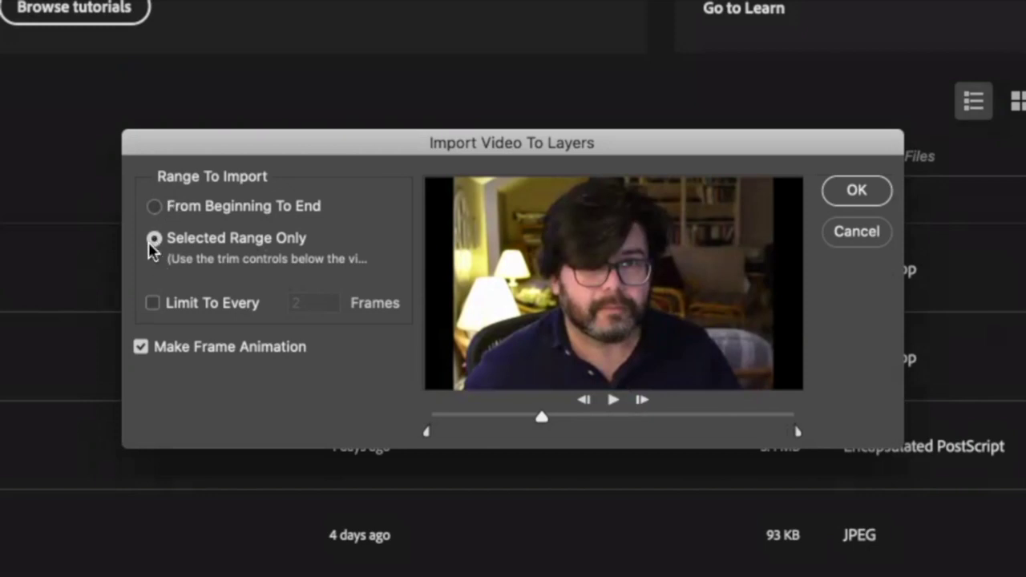
{"action": "mouse_move", "coordinate": [541, 418]}
{"action": "left_mouse_down"}
{"action": "mouse_move", "coordinate": [409, 412]}
{"action": "mouse_move", "coordinate": [541, 426]}
{"action": "left_mouse_up"}
{"action": "left_click_drag", "start_coordinate": [559, 427], "coordinate": [728, 439]}
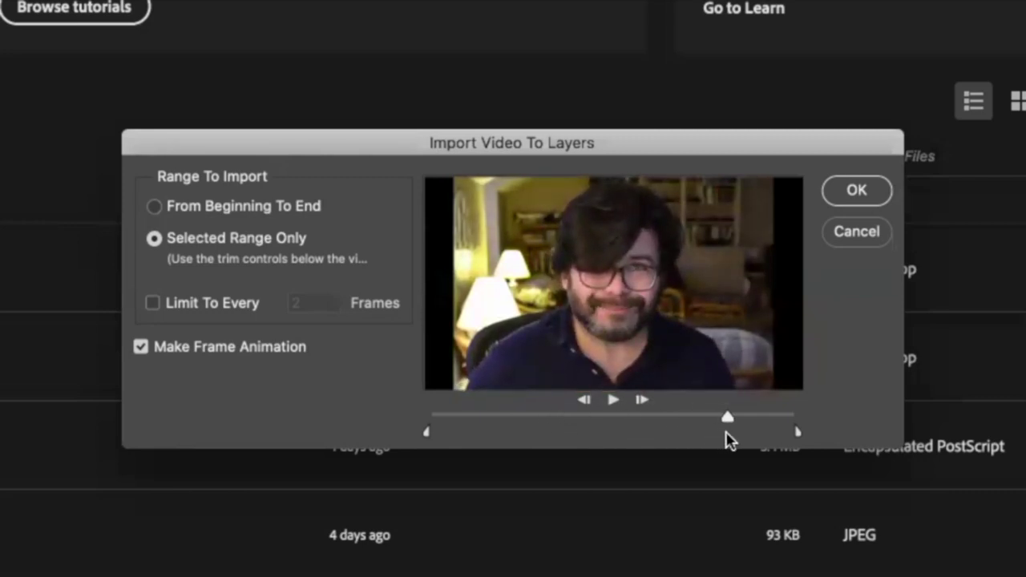
{"action": "left_click_drag", "start_coordinate": [729, 439], "coordinate": [519, 427]}
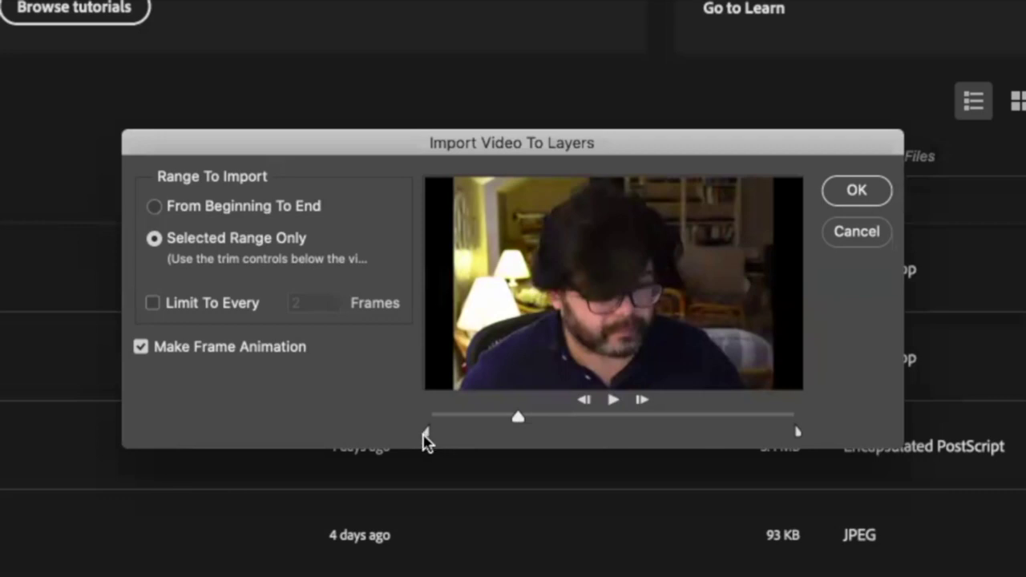
{"action": "mouse_move", "coordinate": [428, 440]}
{"action": "left_mouse_down"}
{"action": "mouse_move", "coordinate": [518, 442]}
{"action": "mouse_move", "coordinate": [586, 426]}
{"action": "mouse_move", "coordinate": [738, 431]}
{"action": "mouse_move", "coordinate": [728, 428]}
{"action": "left_mouse_up"}
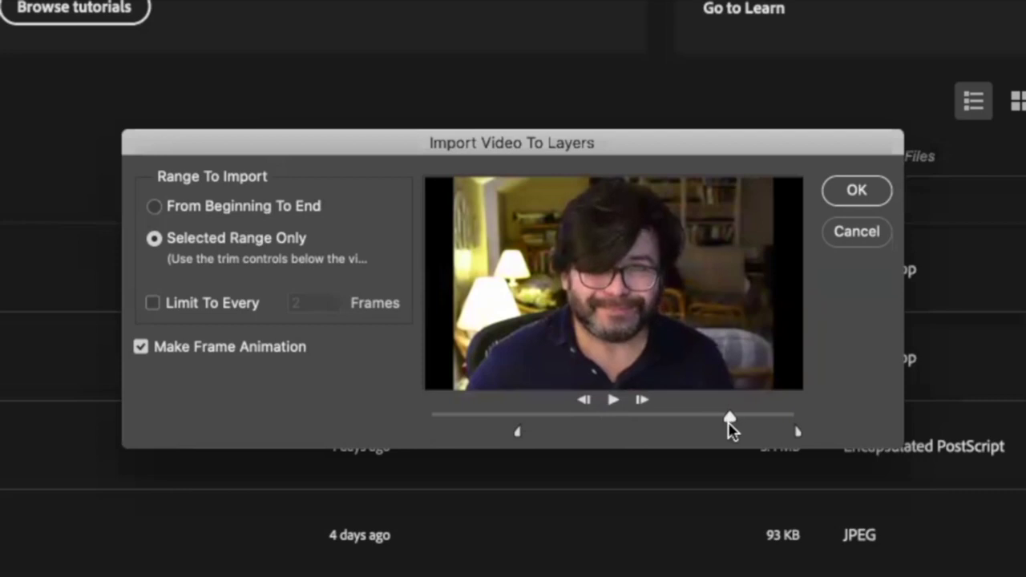
{"action": "left_click_drag", "start_coordinate": [798, 433], "coordinate": [727, 437]}
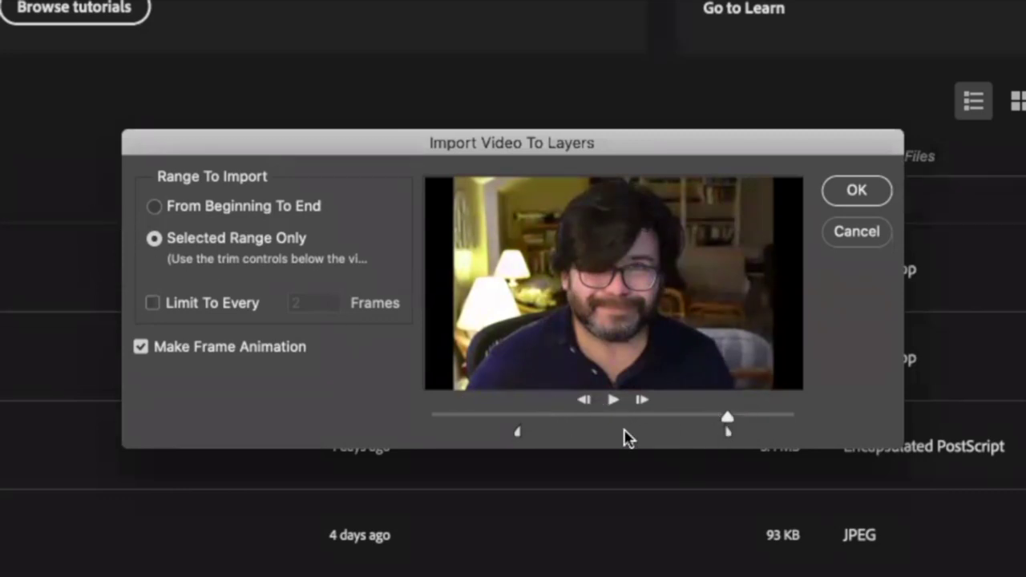
{"action": "mouse_move", "coordinate": [728, 420]}
{"action": "left_mouse_down"}
{"action": "mouse_move", "coordinate": [584, 421]}
{"action": "mouse_move", "coordinate": [675, 430]}
{"action": "mouse_move", "coordinate": [556, 421]}
{"action": "mouse_move", "coordinate": [622, 424]}
{"action": "mouse_move", "coordinate": [592, 424]}
{"action": "left_mouse_up"}
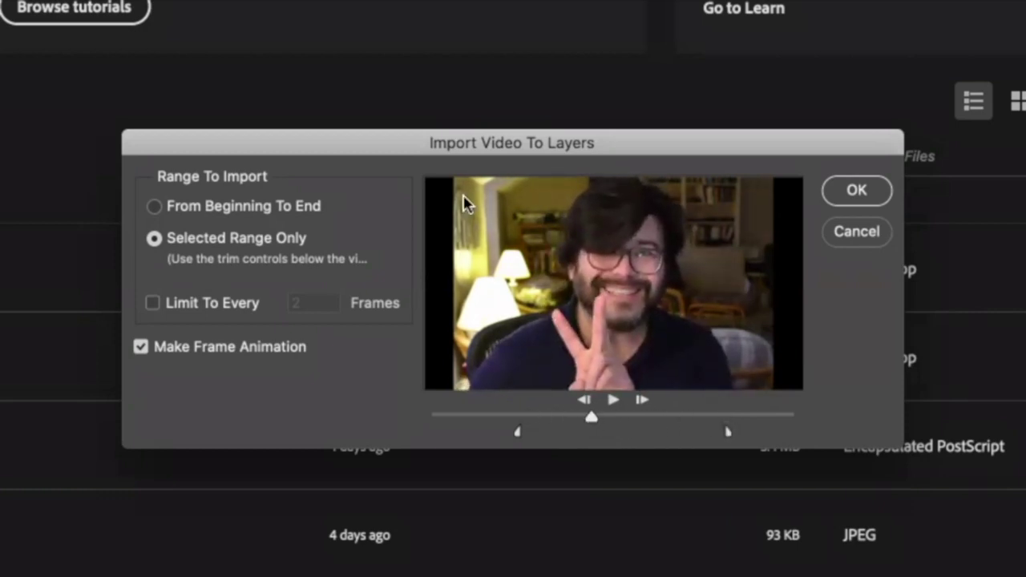
Limit the import to every 4 frames and capture a screenshot of the Import Video To Layers dialog
{"action": "left_click", "coordinate": [153, 303]}
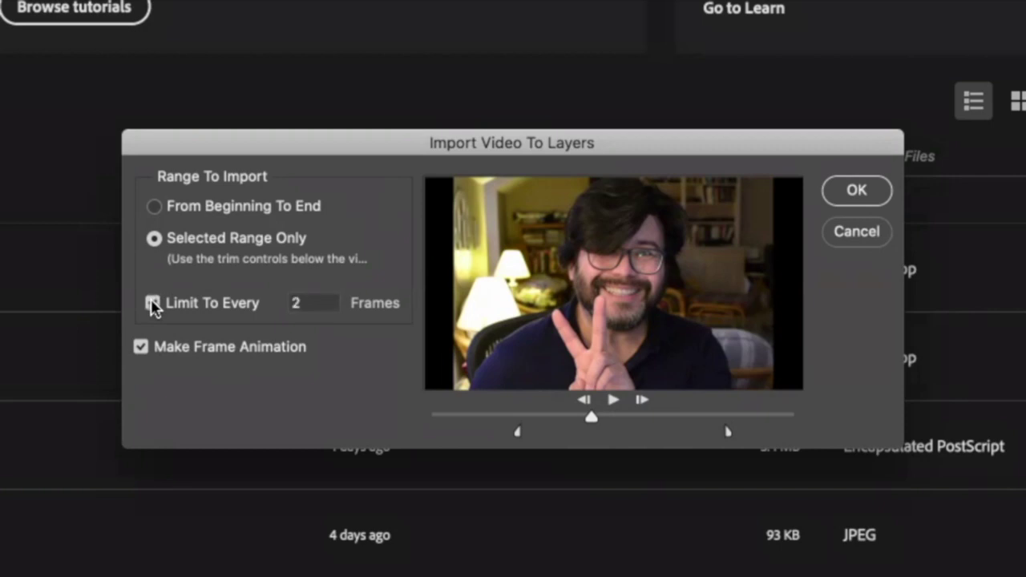
{"action": "double_click", "coordinate": [307, 302]}
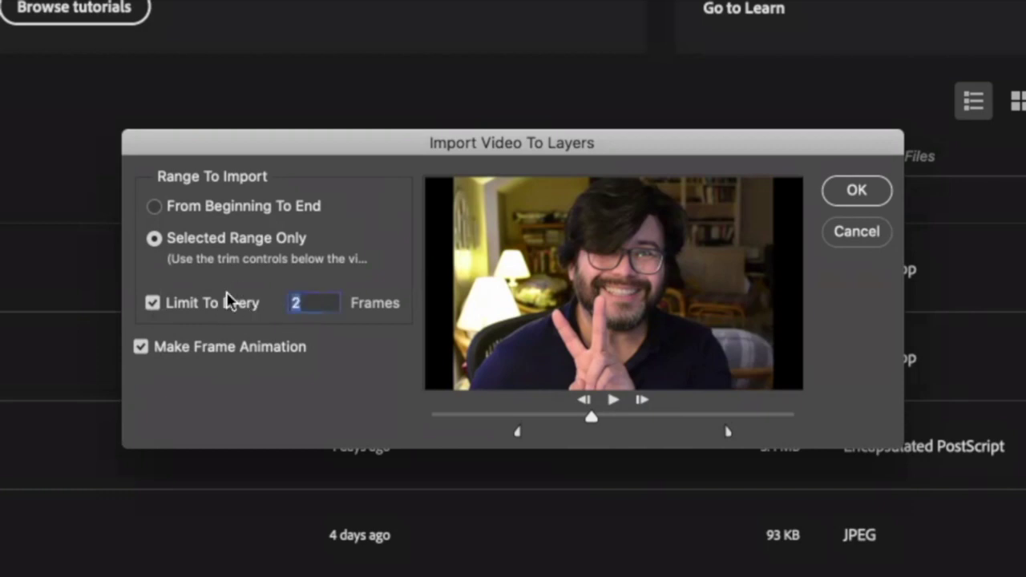
{"action": "type", "text": "4"}
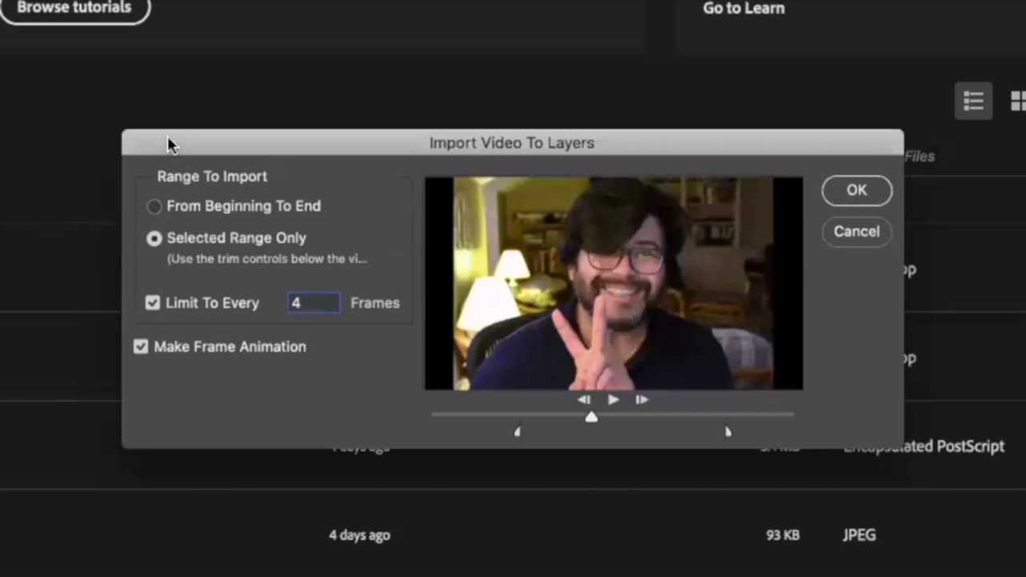
{"action": "key", "text": "super+shift+4"}
{"action": "left_click_drag", "start_coordinate": [112, 125], "coordinate": [906, 451]}
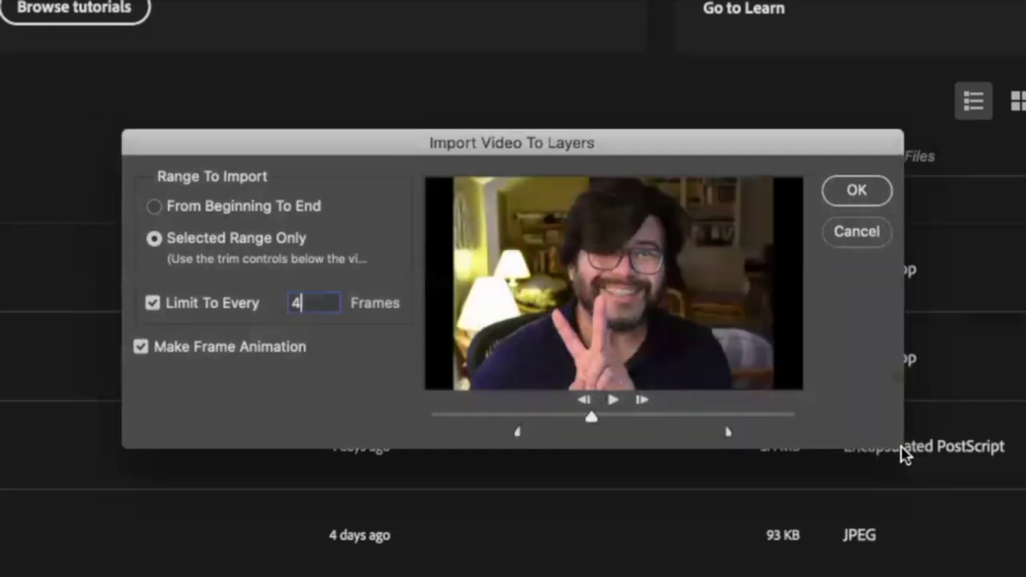
Import the selected video frames to layers, then enlarge the Photoshop window downward and look through the imported layers
{"action": "left_click", "coordinate": [854, 189]}
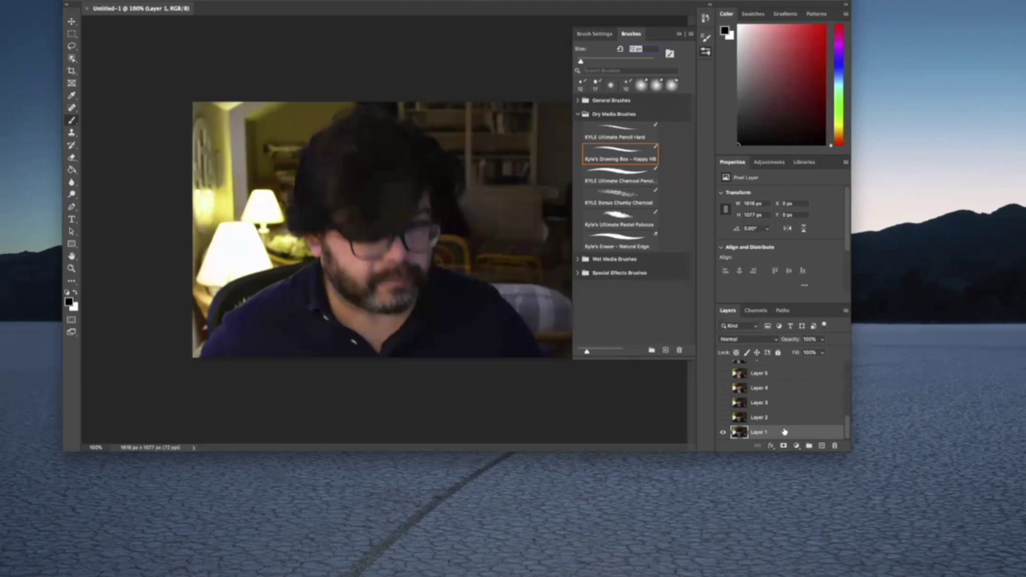
{"action": "left_click_drag", "start_coordinate": [849, 471], "coordinate": [869, 573]}
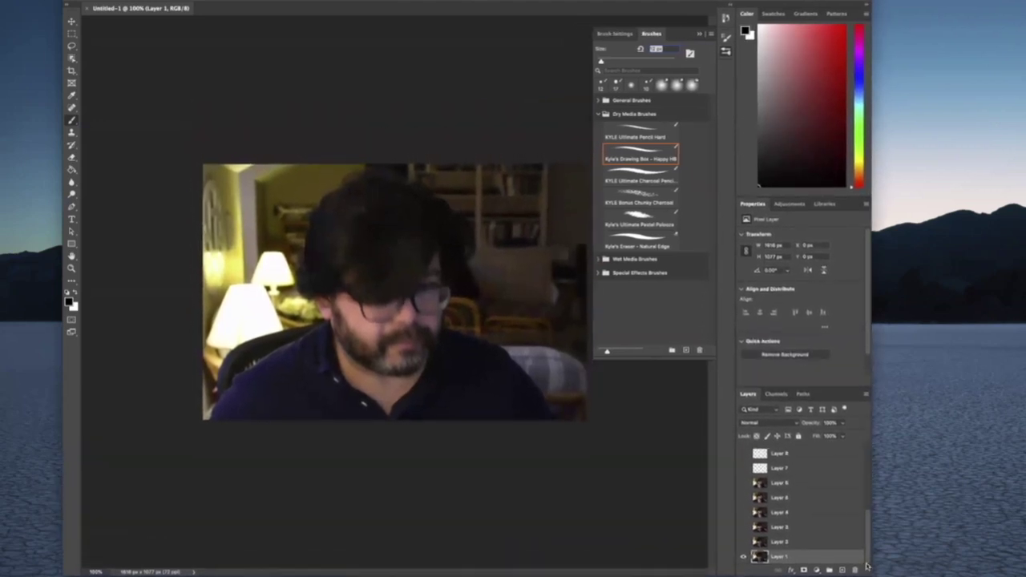
{"action": "scroll", "coordinate": [867, 537], "scroll_direction": "up", "scroll_amount": 2}
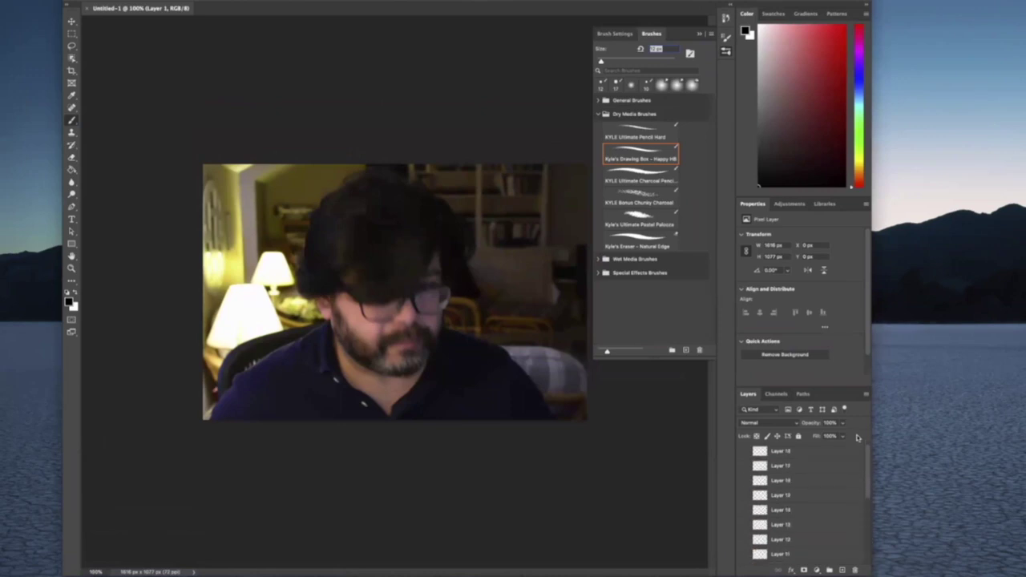
{"action": "scroll", "coordinate": [856, 537], "scroll_direction": "down", "scroll_amount": 2}
{"action": "scroll", "coordinate": [857, 553], "scroll_direction": "up", "scroll_amount": 2}
{"action": "scroll", "coordinate": [844, 548], "scroll_direction": "down", "scroll_amount": 2}
{"action": "scroll", "coordinate": [845, 548], "scroll_direction": "down", "scroll_amount": 1}
{"action": "scroll", "coordinate": [837, 539], "scroll_direction": "up", "scroll_amount": 1}
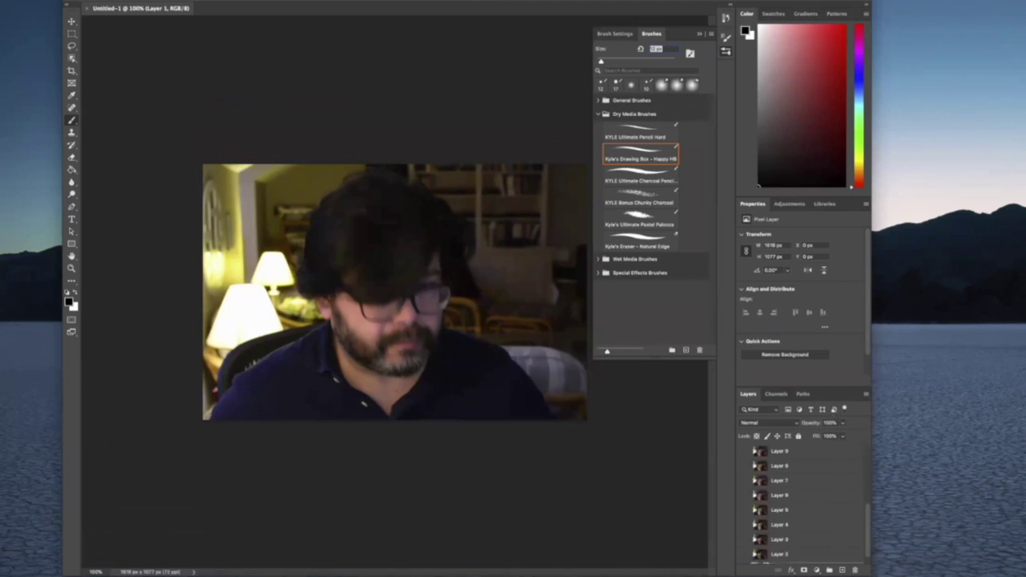
Show the Timeline and preview the imported frame animation
{"action": "left_click", "coordinate": [228, 0]}
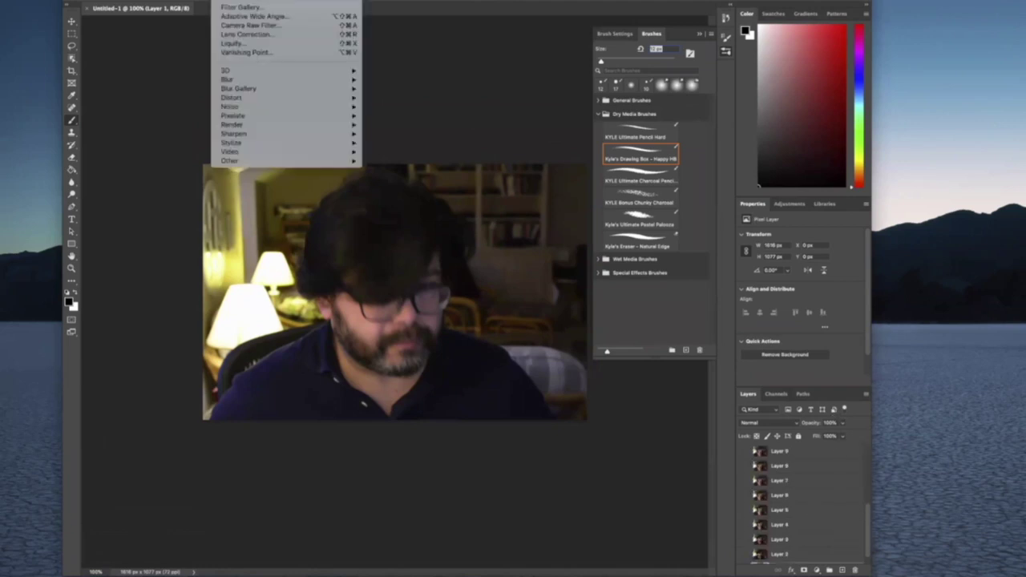
{"action": "left_click", "coordinate": [228, 0]}
{"action": "left_click", "coordinate": [269, 0]}
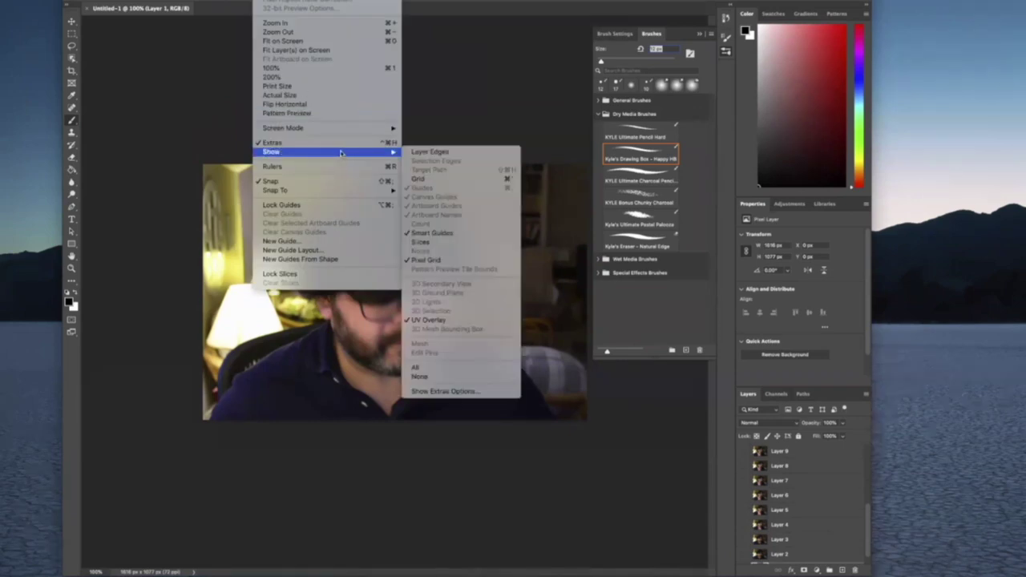
{"action": "mouse_move", "coordinate": [176, 0]}
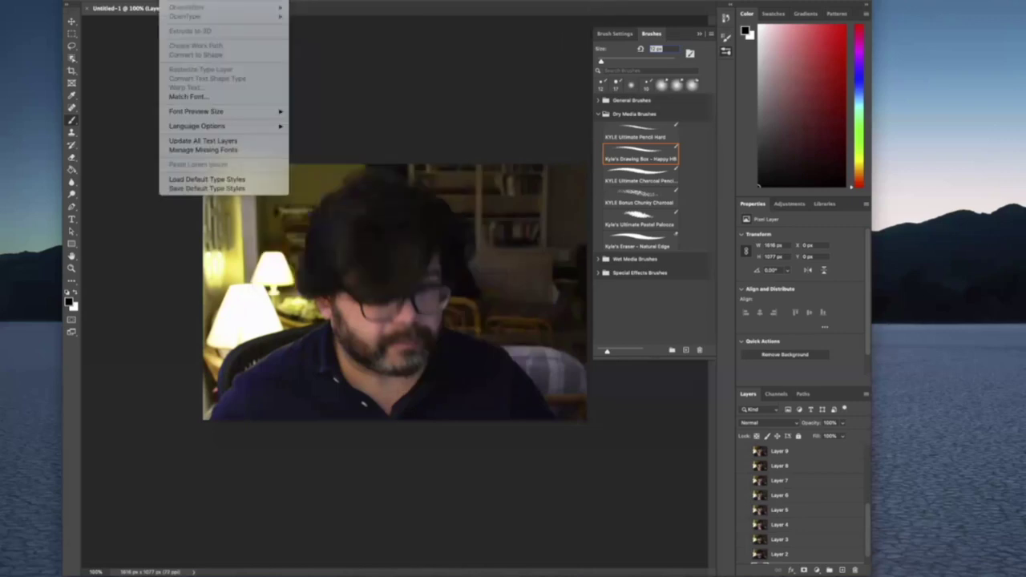
{"action": "key", "text": "Escape"}
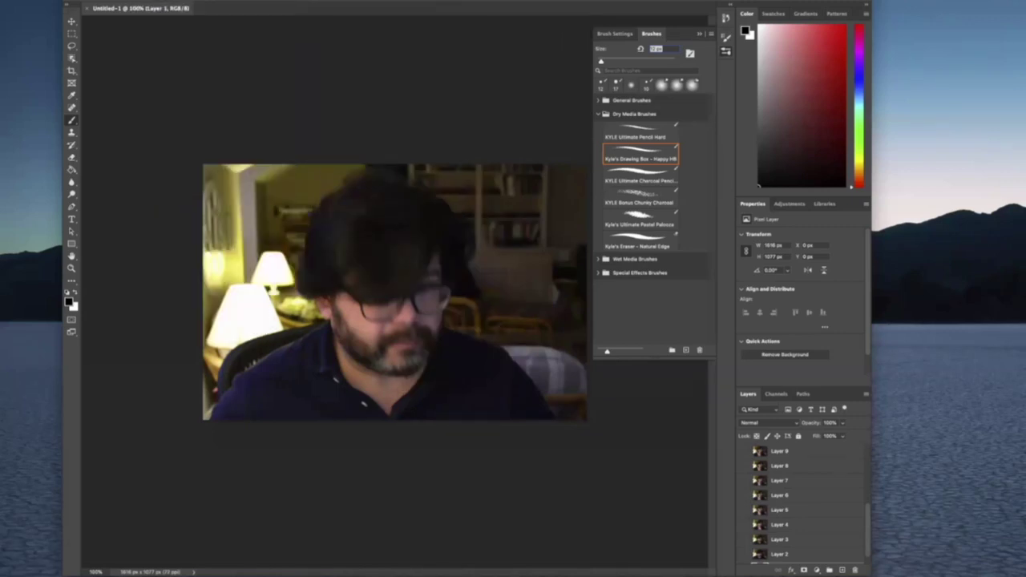
{"action": "left_click", "coordinate": [316, 0]}
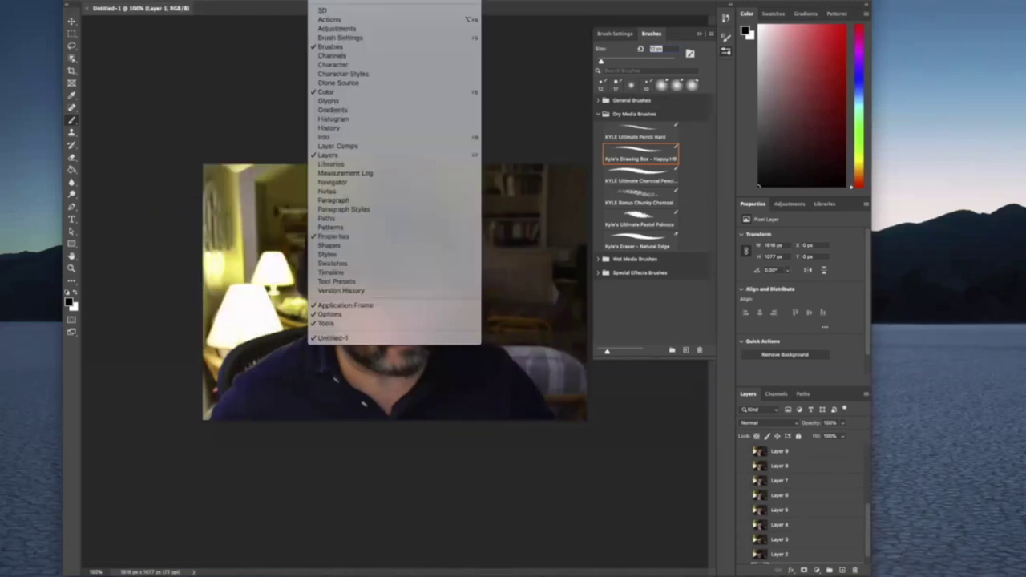
{"action": "left_click", "coordinate": [429, 274]}
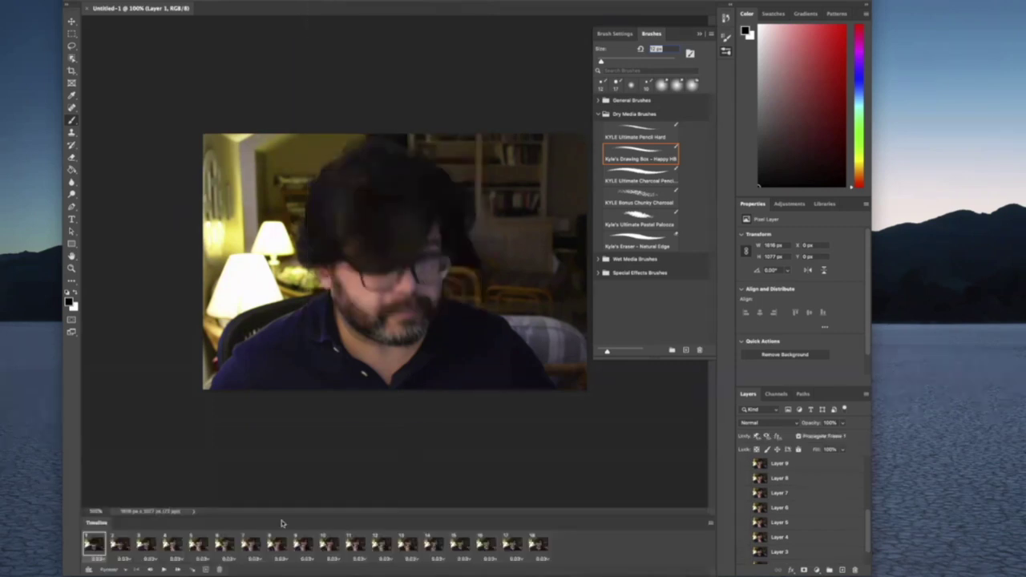
{"action": "left_click", "coordinate": [163, 569]}
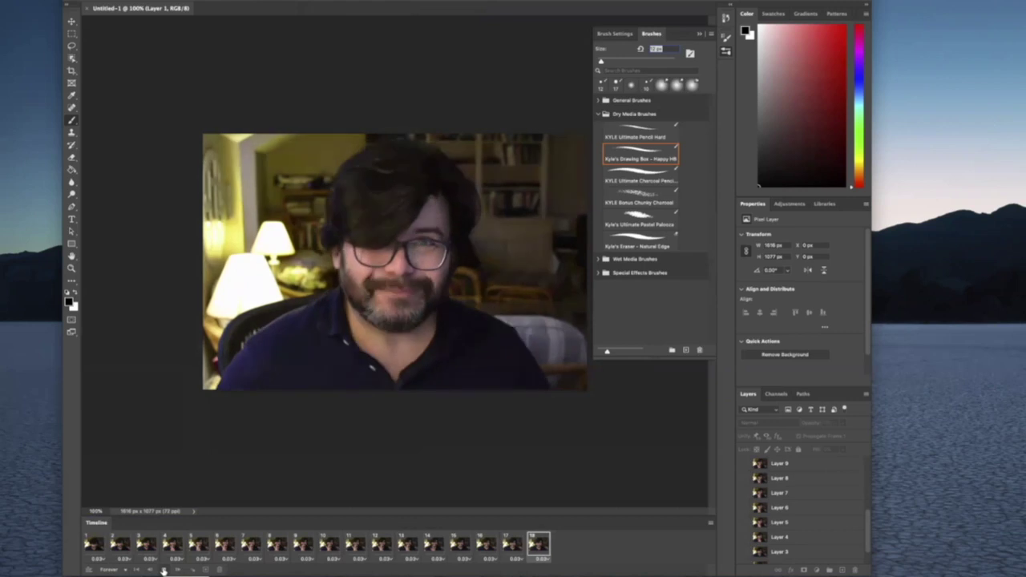
{"action": "left_click", "coordinate": [163, 568]}
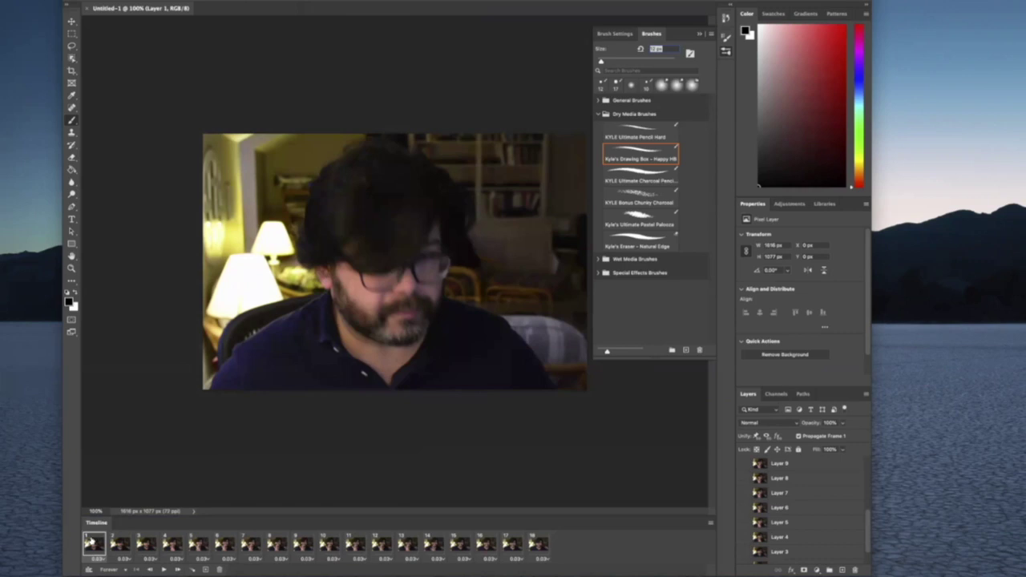
Set the delay of all animation frames to 0.2 seconds and play the animation
{"action": "left_click", "coordinate": [538, 544], "text": "shift"}
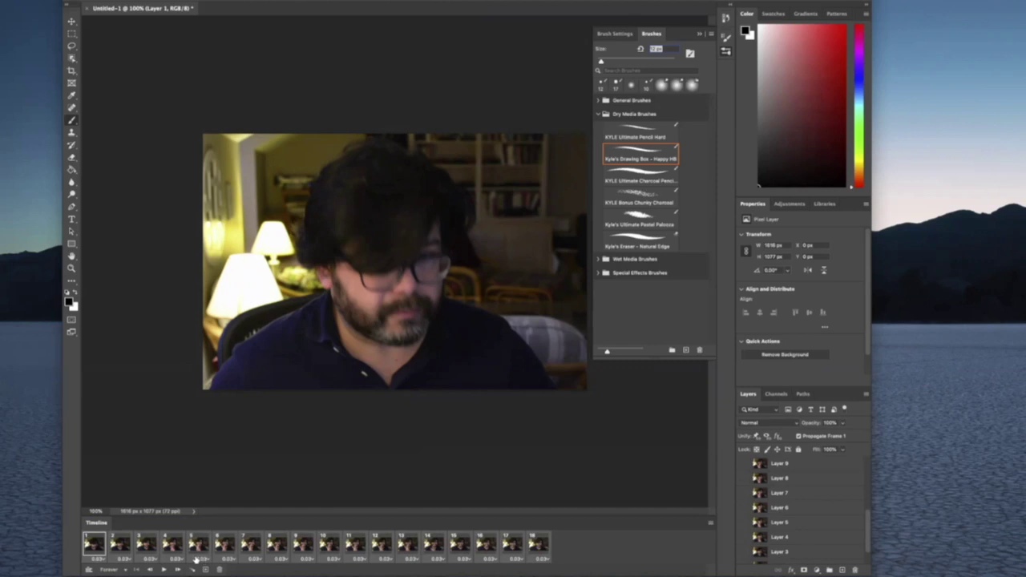
{"action": "left_click", "coordinate": [229, 560]}
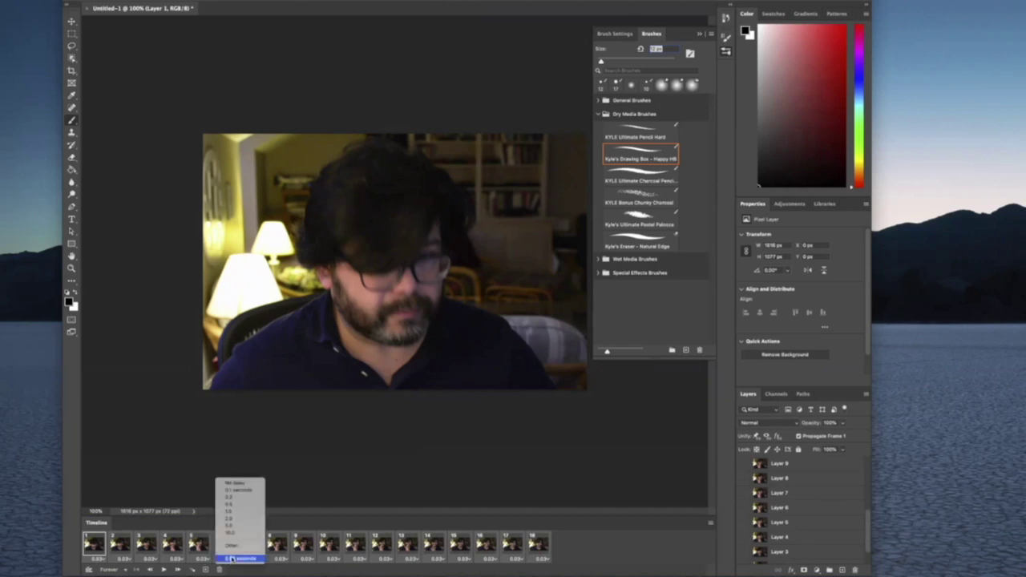
{"action": "left_click", "coordinate": [247, 498]}
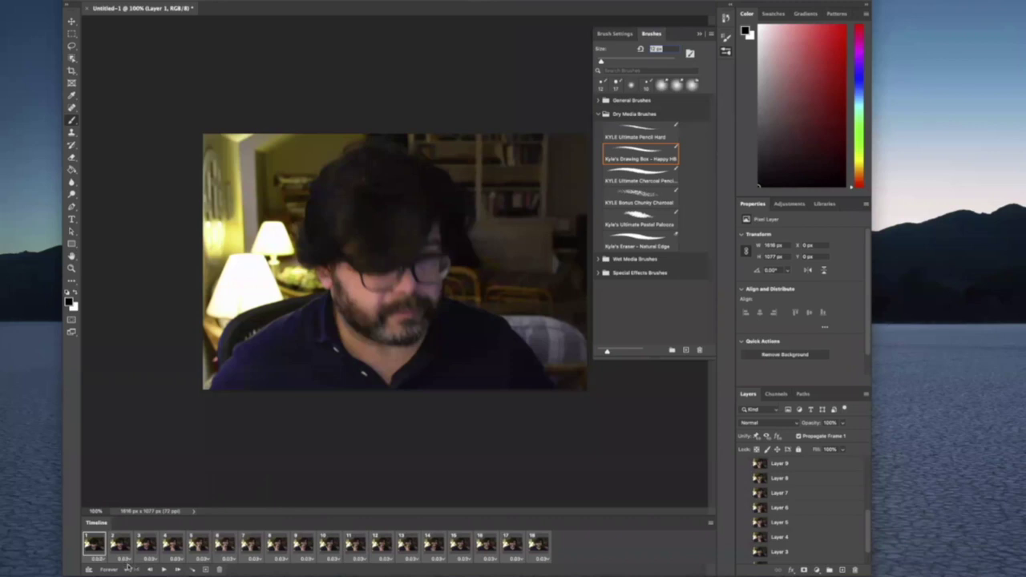
{"action": "left_click", "coordinate": [172, 568]}
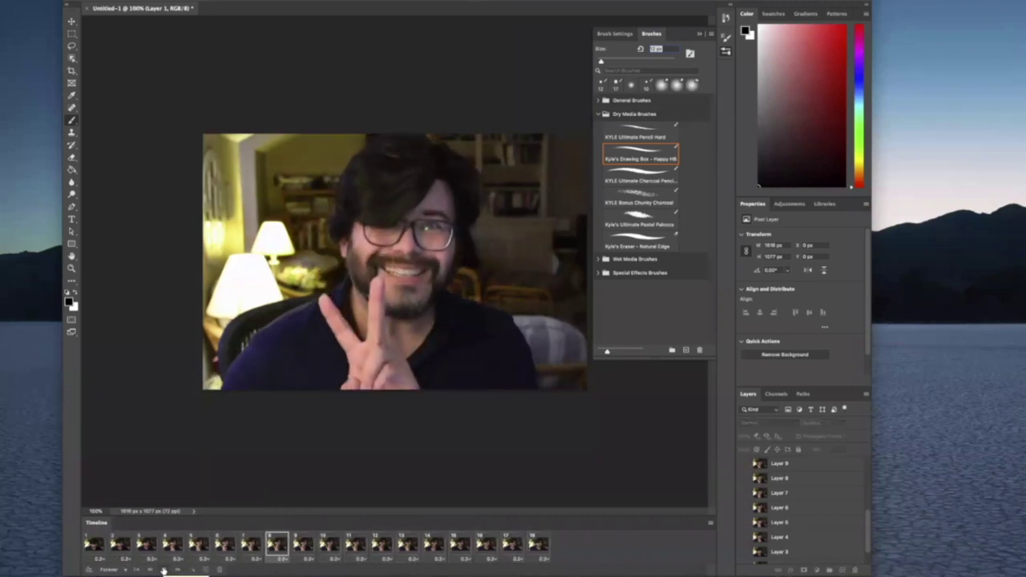
{"action": "left_click", "coordinate": [205, 559]}
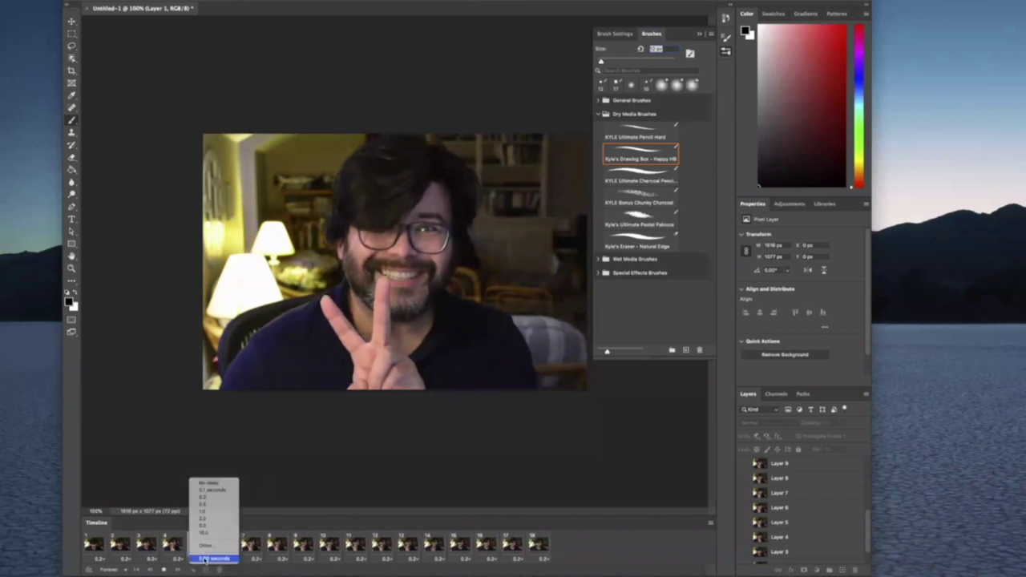
{"action": "left_click", "coordinate": [204, 559]}
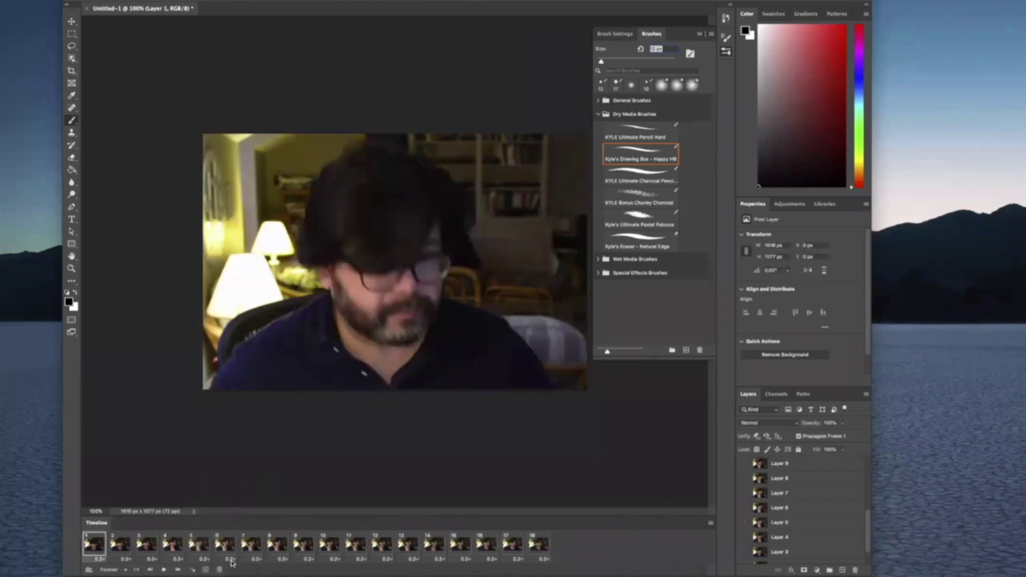
Set the delay of all animation frames to 0.1 seconds, preview the playback and return to the first frame
{"action": "left_click", "coordinate": [539, 546], "text": "shift"}
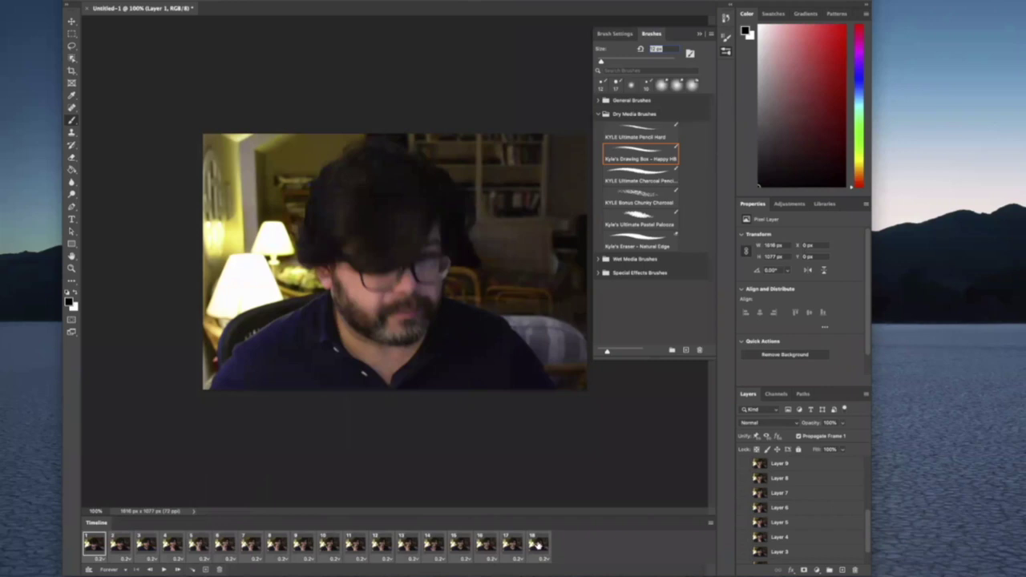
{"action": "left_click", "coordinate": [204, 559]}
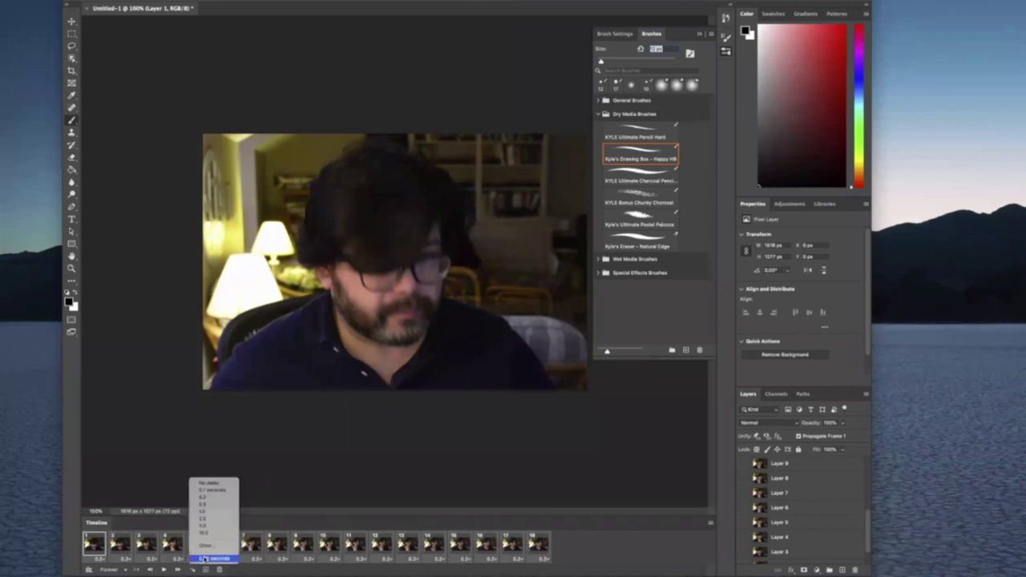
{"action": "left_click", "coordinate": [213, 489]}
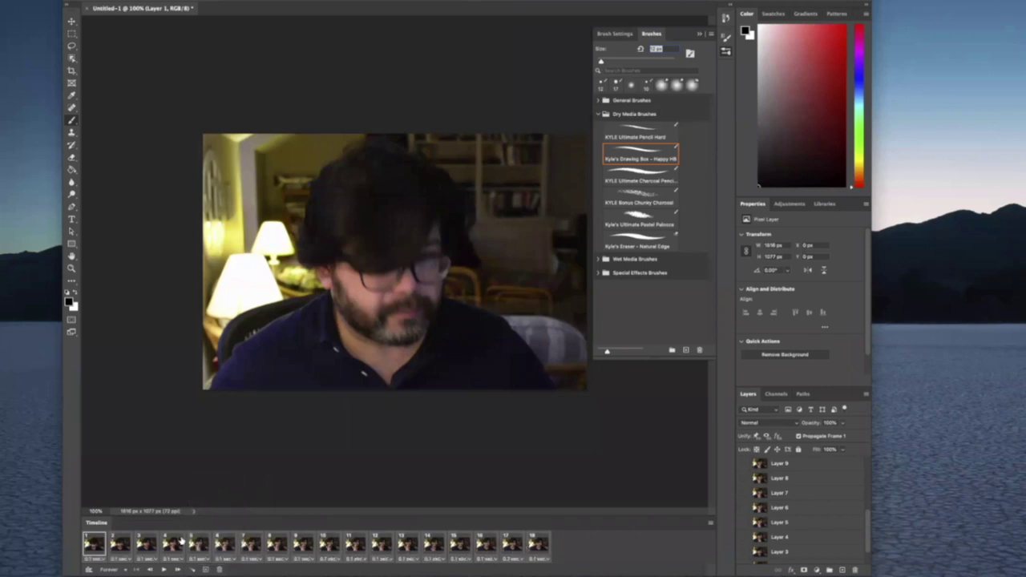
{"action": "left_click", "coordinate": [163, 569]}
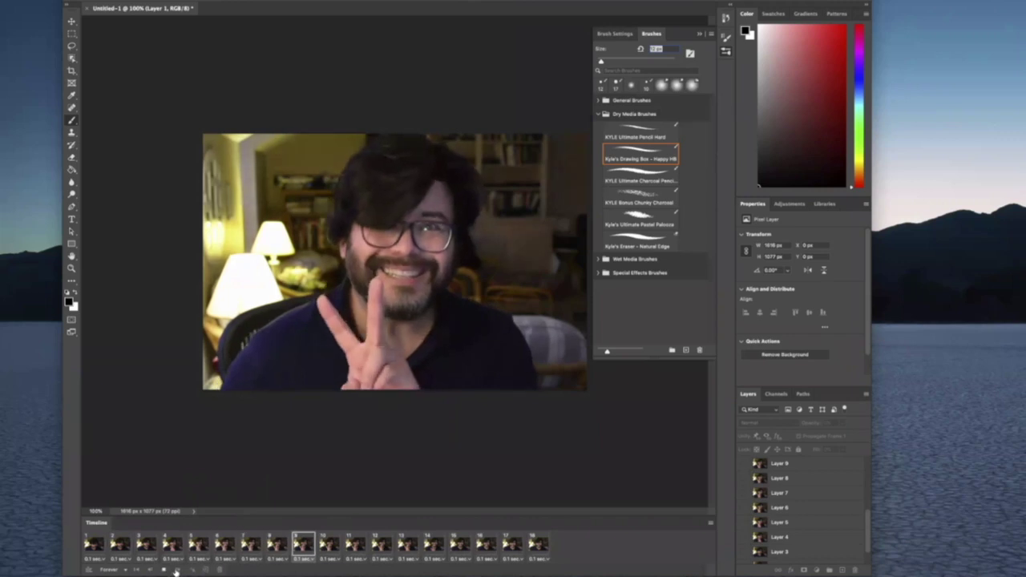
{"action": "left_click", "coordinate": [163, 569]}
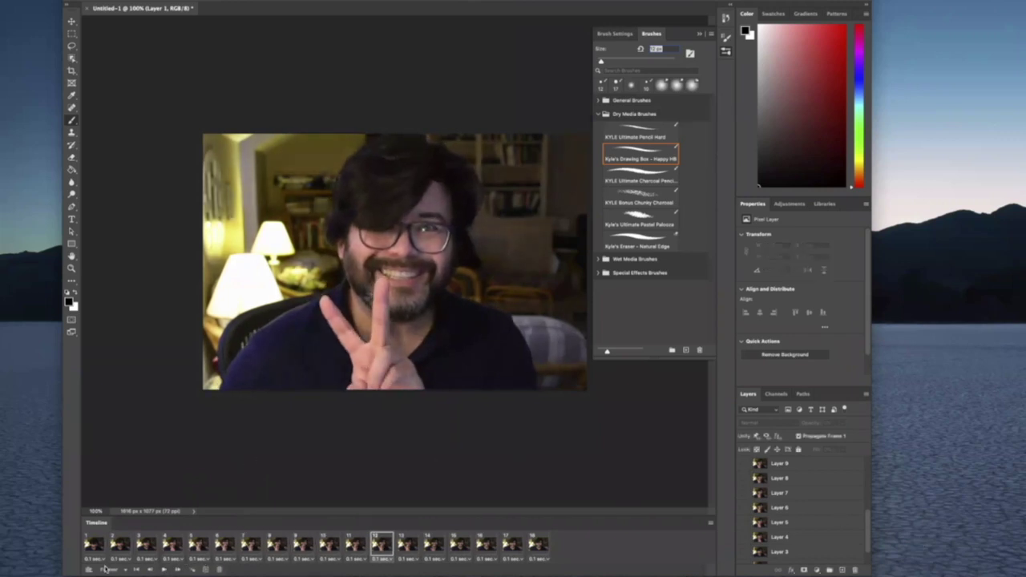
{"action": "left_click", "coordinate": [92, 545]}
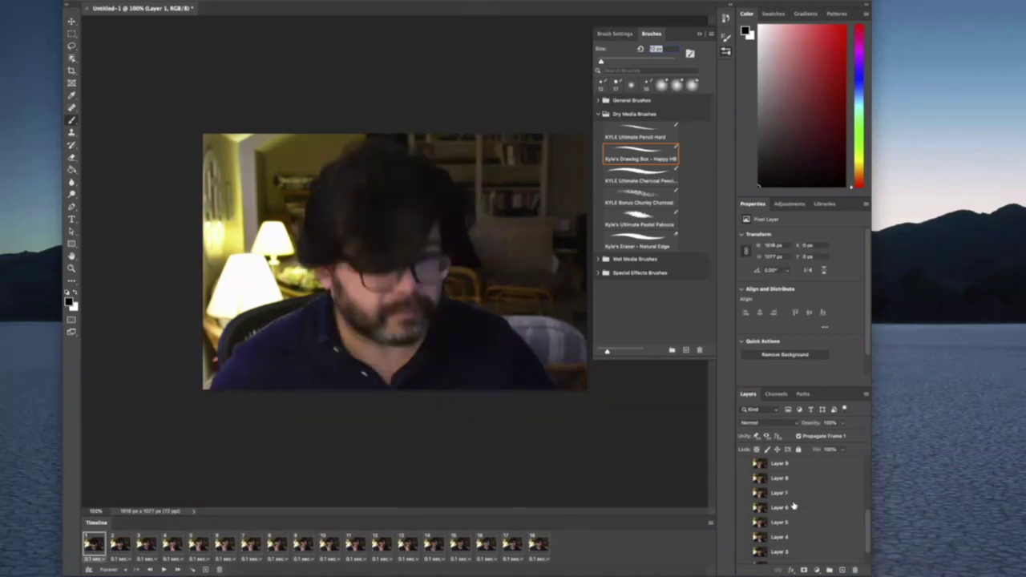
Save the document on the computer's desktop in Photoshop format, named with the surname followed by "-Rotoscope-1.psd", keeping layers and maximum compatibility
{"action": "scroll", "coordinate": [793, 505], "scroll_direction": "down", "scroll_amount": 3}
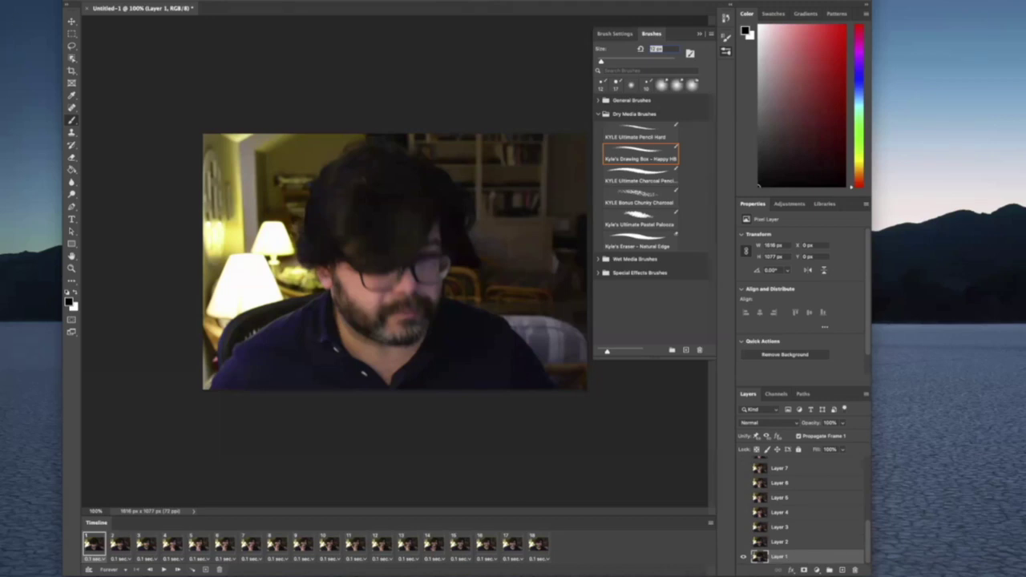
{"action": "left_click", "coordinate": [88, 0]}
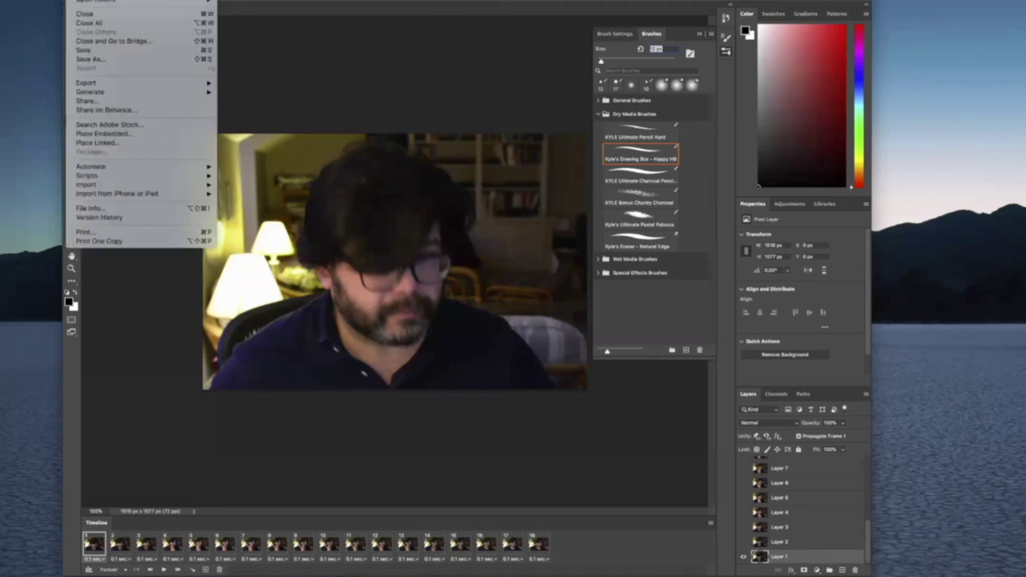
{"action": "left_click", "coordinate": [122, 61]}
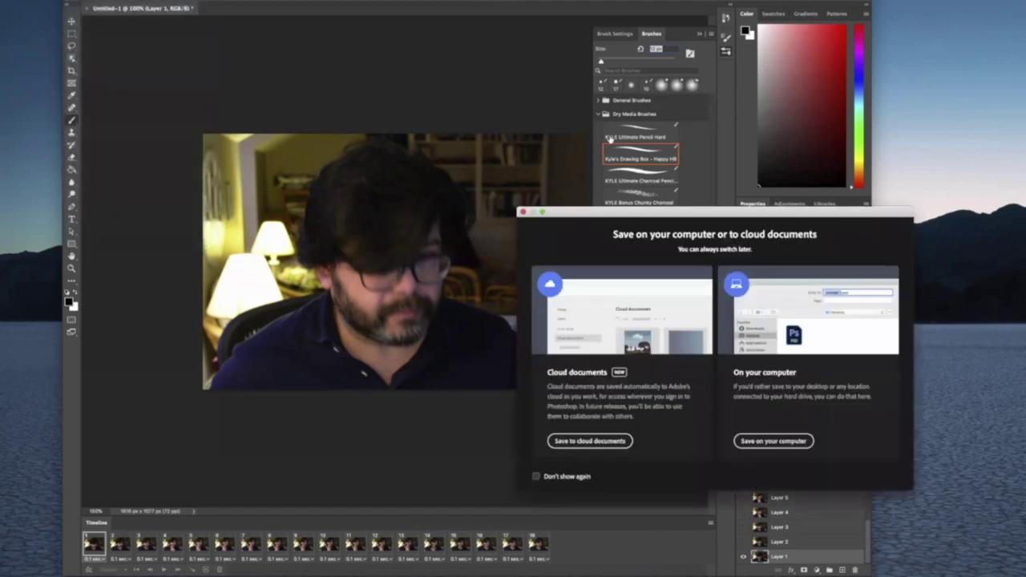
{"action": "left_click", "coordinate": [769, 441]}
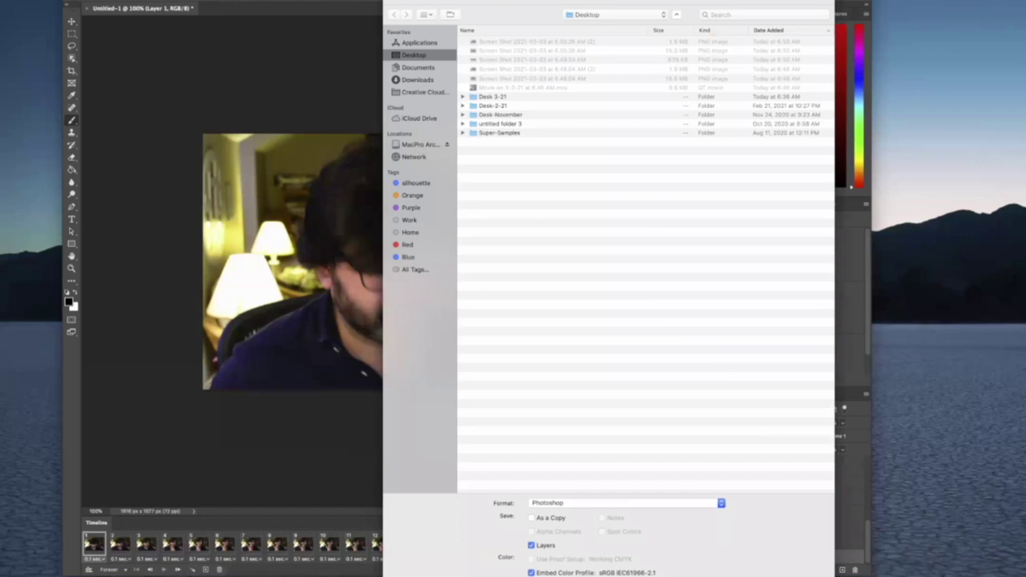
{"action": "type", "text": "Trcsell-Rotoscope-1.psd"}
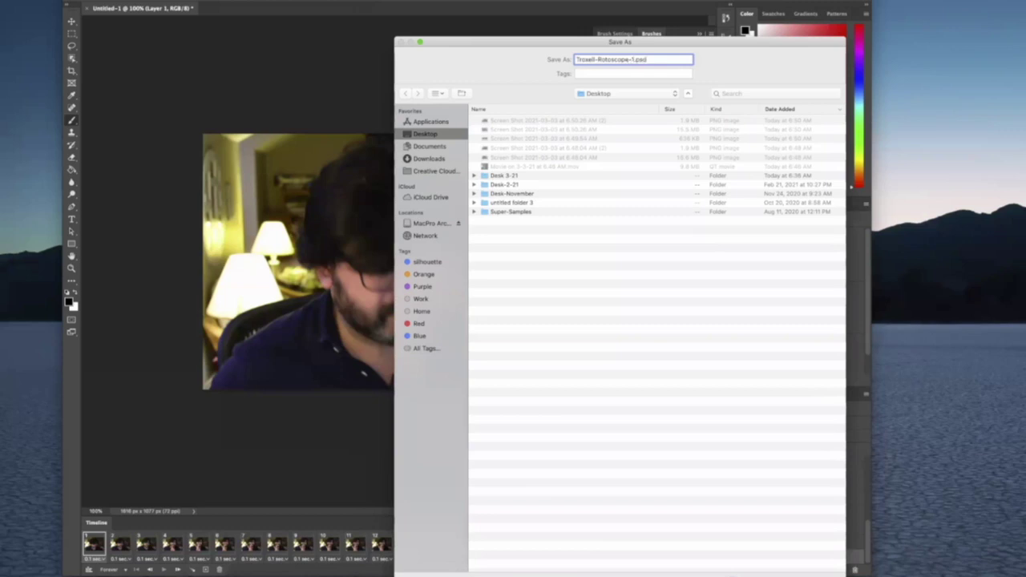
{"action": "key", "text": "Return"}
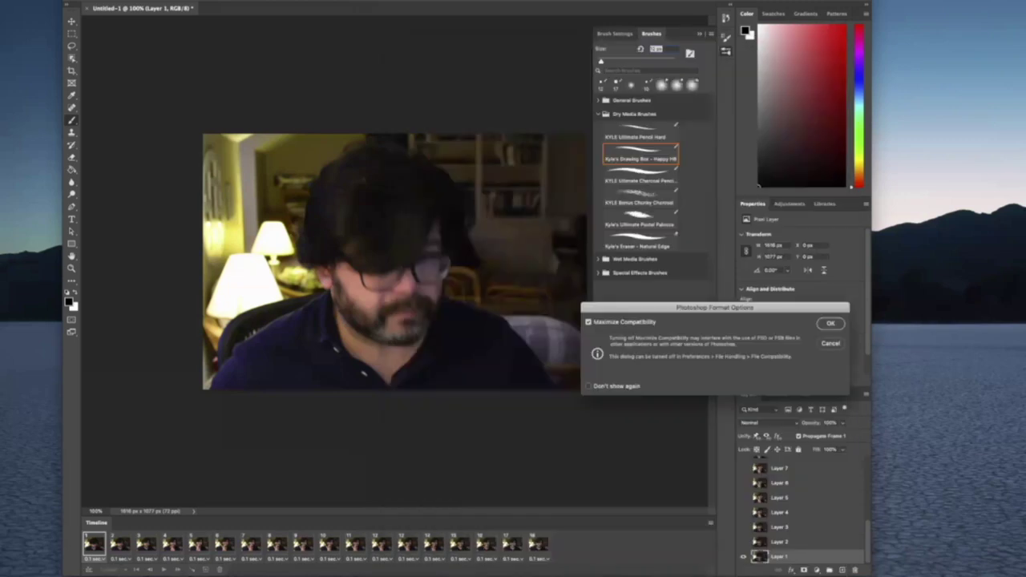
{"action": "key", "text": "Return"}
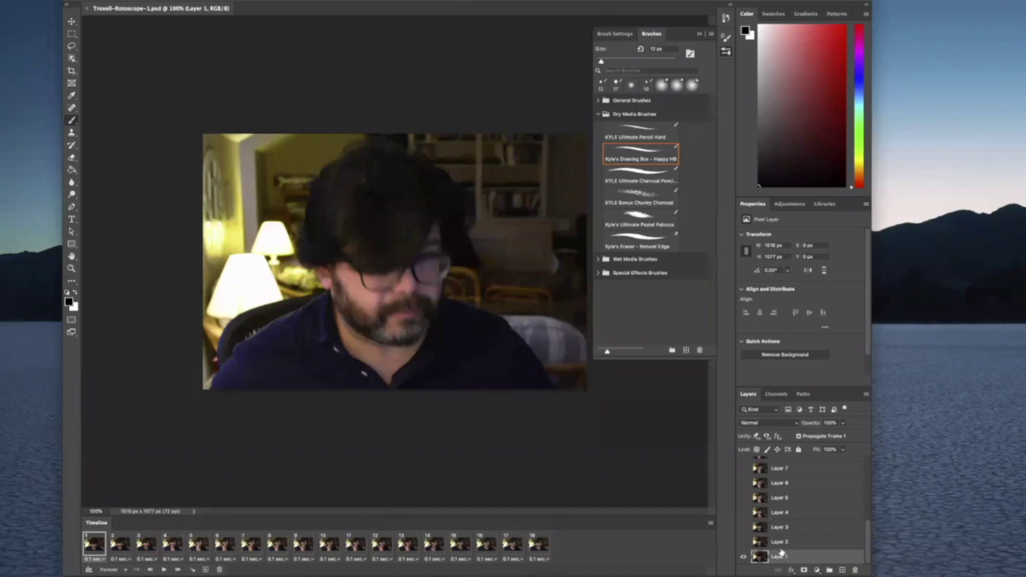
Add an empty layer directly above Layer 1 and activate the Brush tool
{"action": "left_click", "coordinate": [842, 569]}
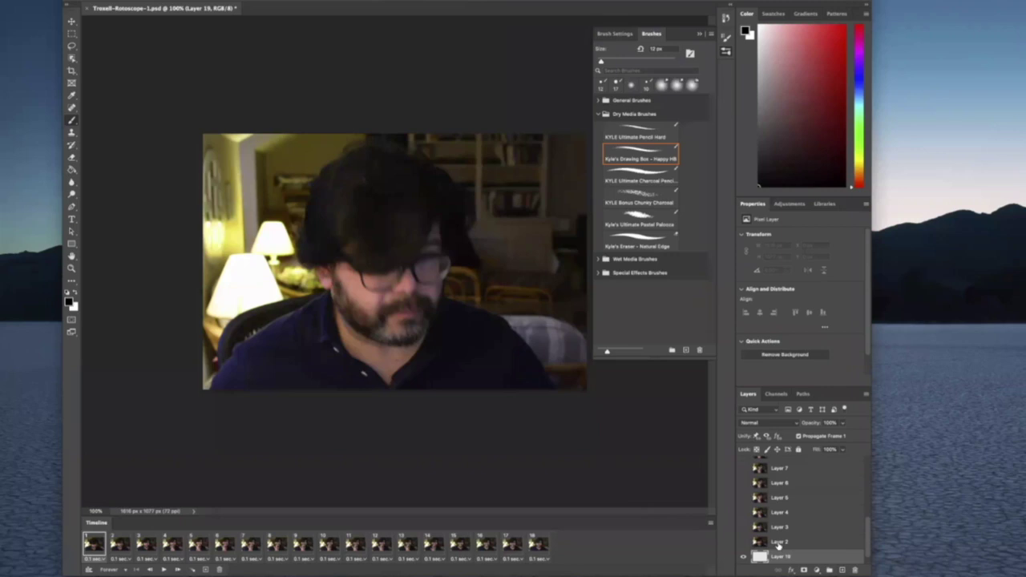
{"action": "left_click_drag", "start_coordinate": [867, 543], "coordinate": [866, 551]}
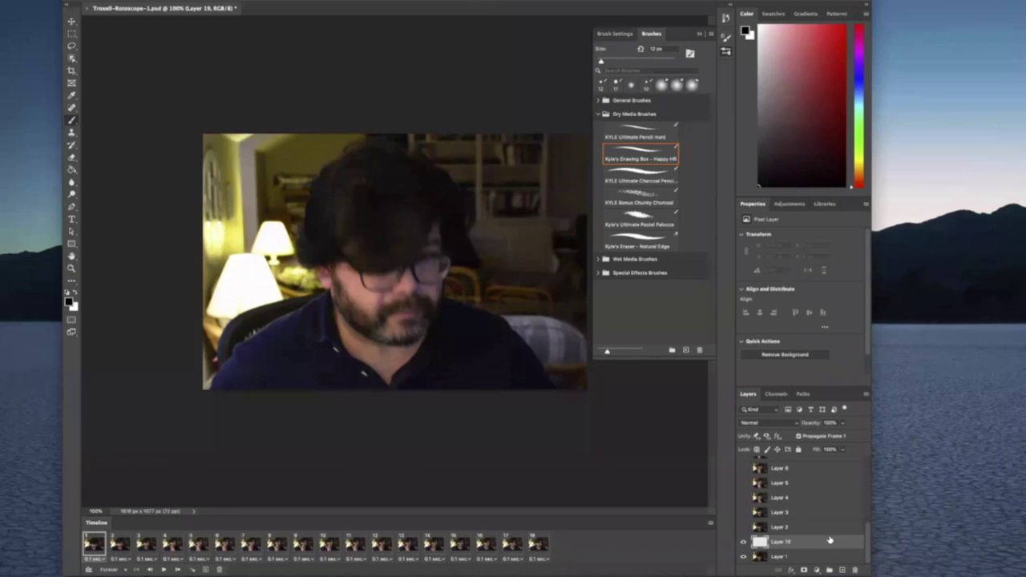
{"action": "left_click", "coordinate": [73, 120]}
Reduce the opacity of Layer 1 to about two thirds
{"action": "left_click", "coordinate": [813, 556]}
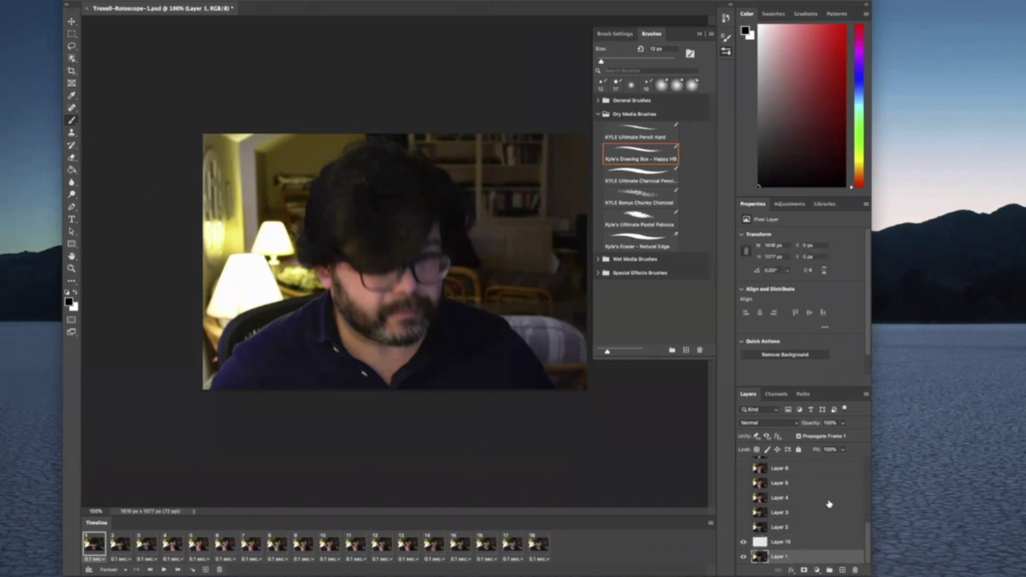
{"action": "left_click", "coordinate": [842, 422]}
{"action": "mouse_move", "coordinate": [828, 435]}
{"action": "left_mouse_down"}
{"action": "mouse_move", "coordinate": [818, 436]}
{"action": "mouse_move", "coordinate": [827, 434]}
{"action": "left_mouse_up"}
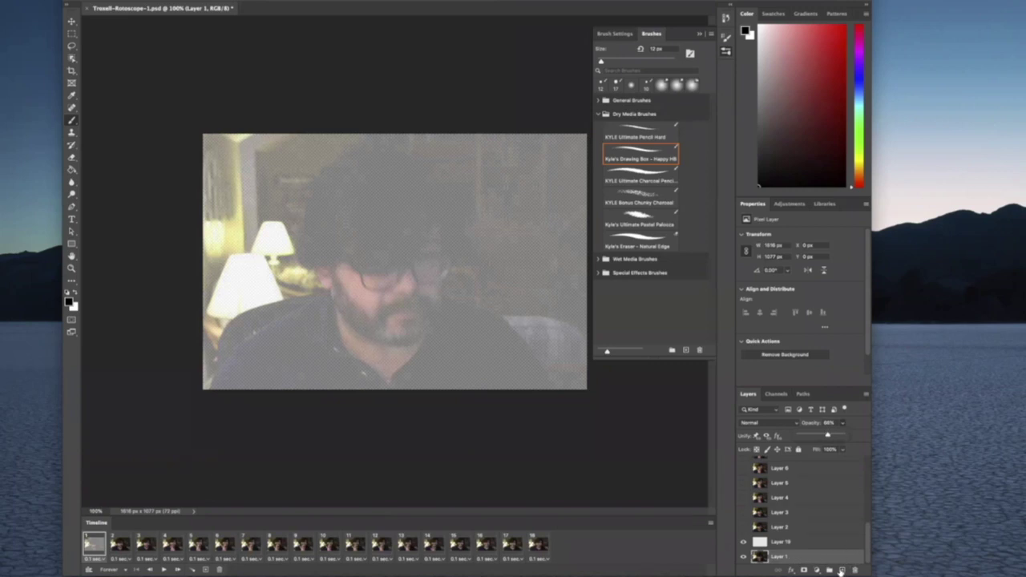
Add an empty layer and place it at the very bottom of the layer stack, below Layer 1
{"action": "left_click", "coordinate": [841, 569]}
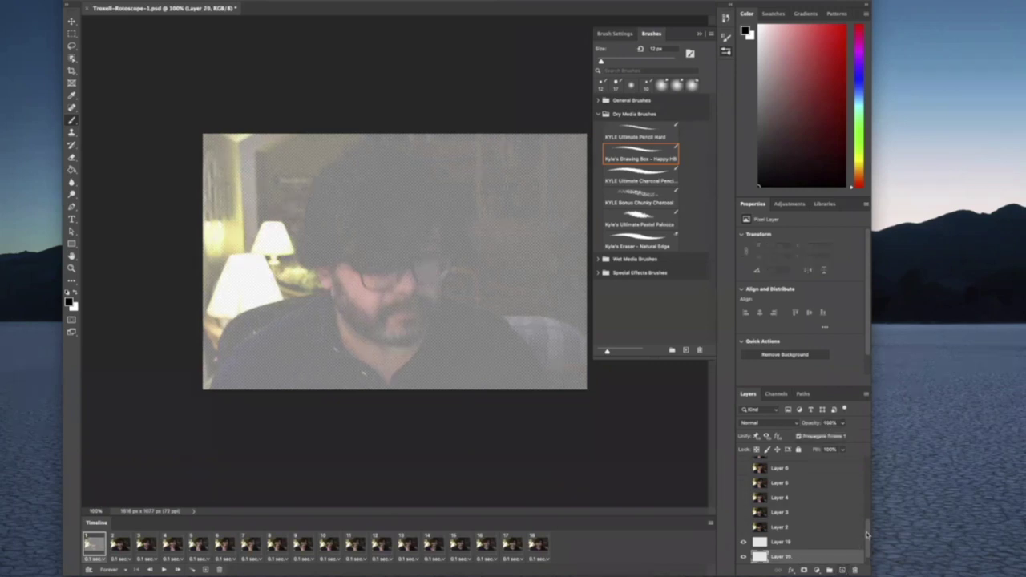
{"action": "scroll", "coordinate": [866, 533], "scroll_direction": "down", "scroll_amount": 1}
{"action": "left_click_drag", "start_coordinate": [794, 560], "coordinate": [784, 555]}
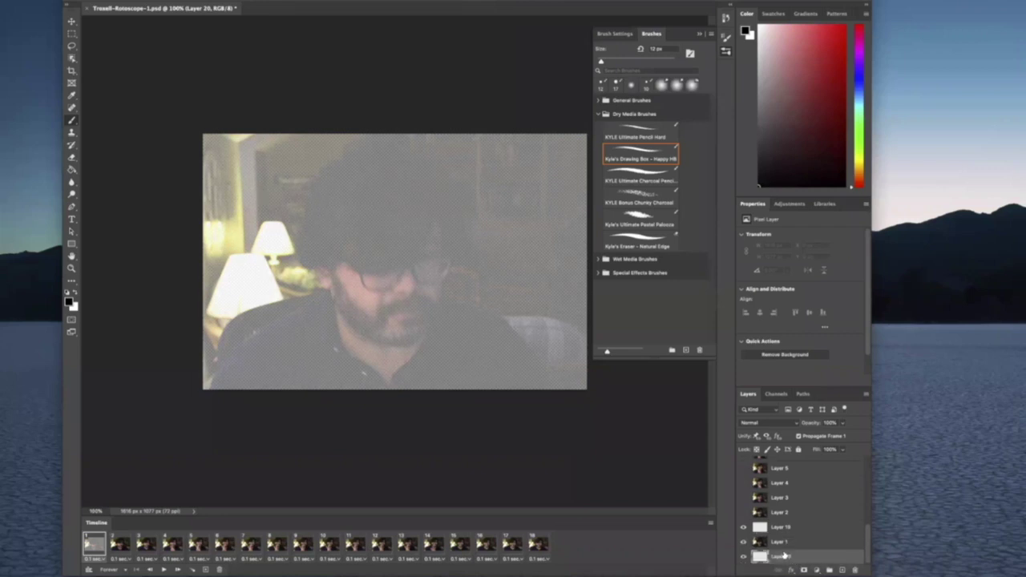
Fill the bottom layer with white using the Paint Bucket and lock the layer completely
{"action": "left_click", "coordinate": [80, 294]}
{"action": "left_click", "coordinate": [72, 171]}
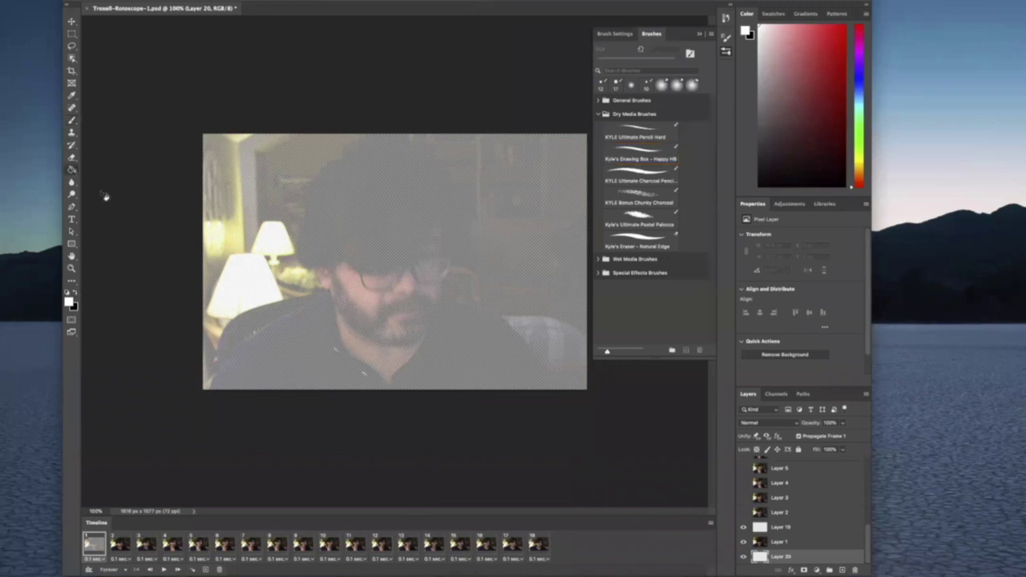
{"action": "left_click", "coordinate": [401, 231]}
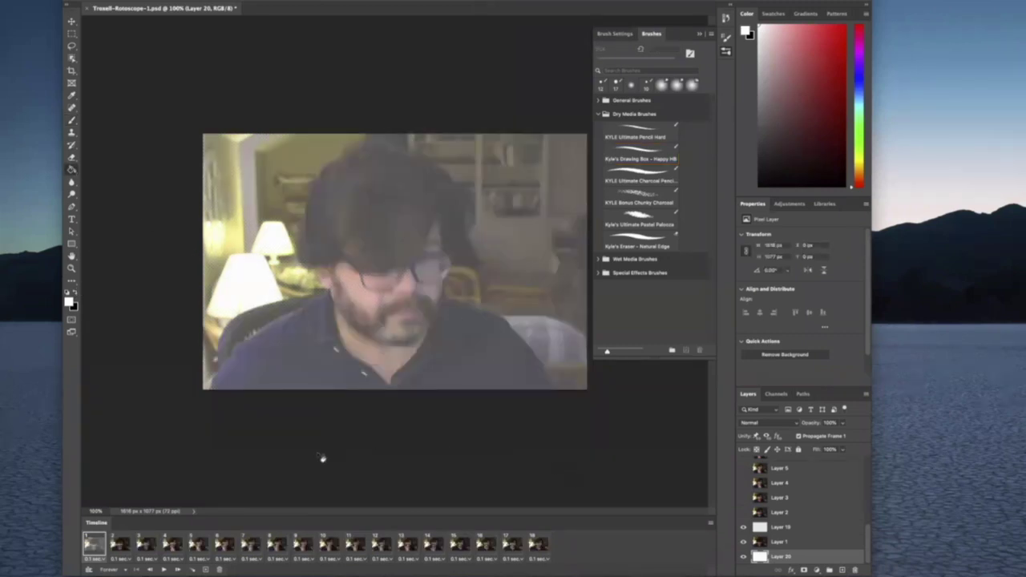
{"action": "left_click", "coordinate": [798, 450]}
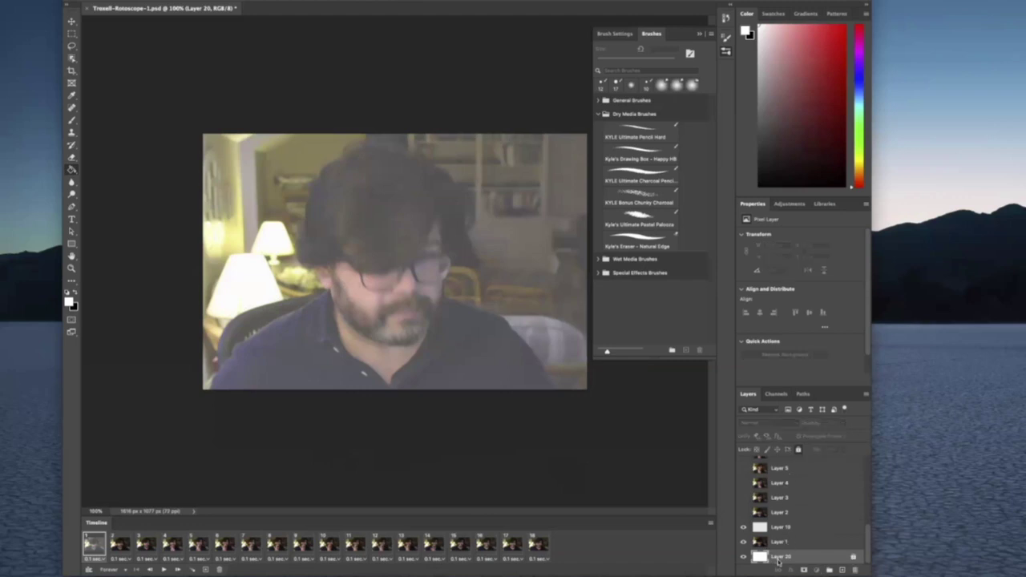
Rename the empty layer directly above Layer 1 as "Frame 1" and activate the Brush tool
{"action": "left_click", "coordinate": [779, 543]}
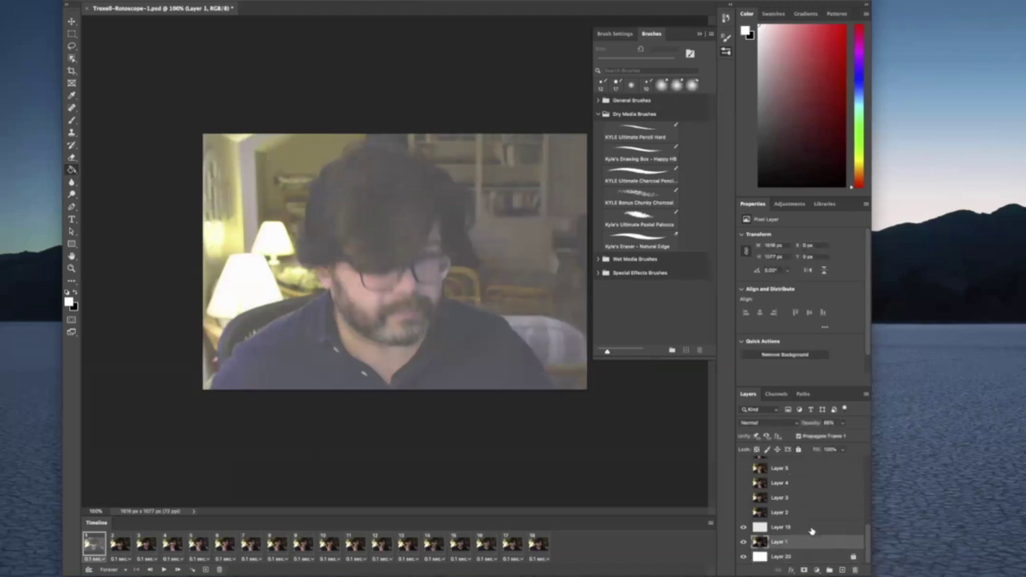
{"action": "left_click", "coordinate": [809, 528]}
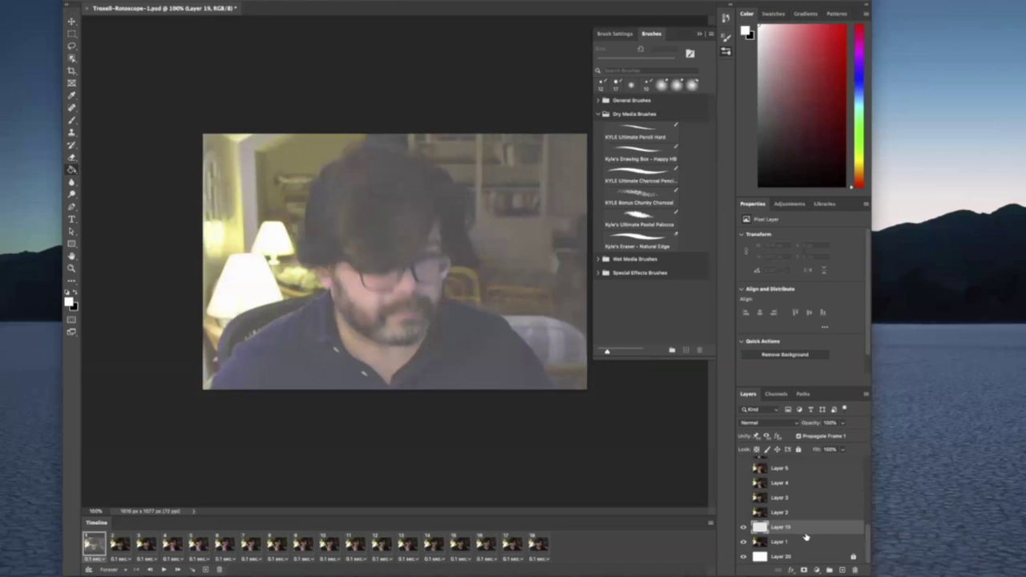
{"action": "double_click", "coordinate": [780, 528]}
{"action": "type", "text": "Frame 1"}
{"action": "key", "text": "Return"}
{"action": "key", "text": "b"}
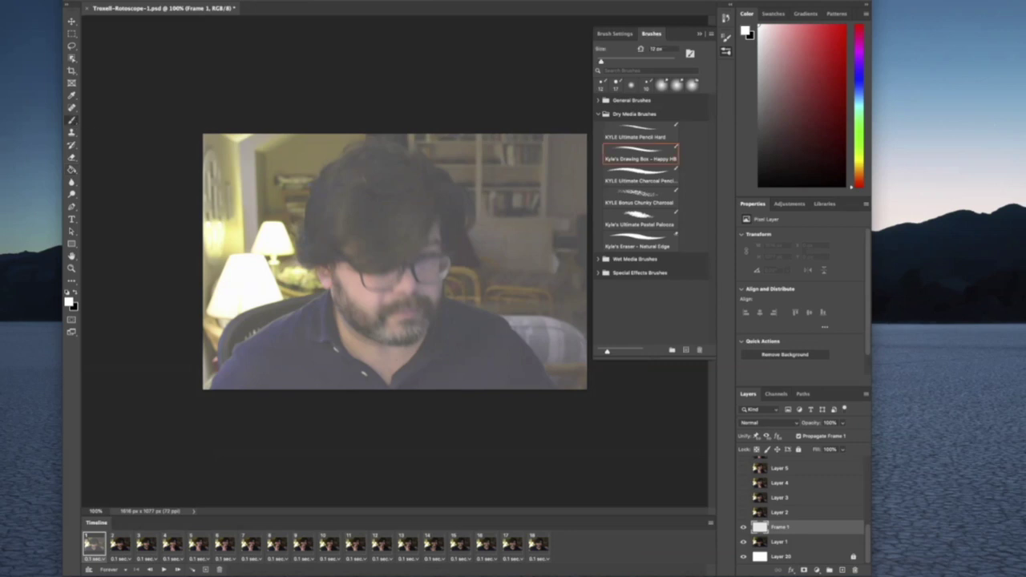
Undo the white test stroke, set the brush colour to black and trace the hair and face outline on the Frame 1 layer
{"action": "mouse_move", "coordinate": [435, 217]}
{"action": "left_mouse_down"}
{"action": "mouse_move", "coordinate": [397, 266]}
{"action": "mouse_move", "coordinate": [366, 271]}
{"action": "left_mouse_up"}
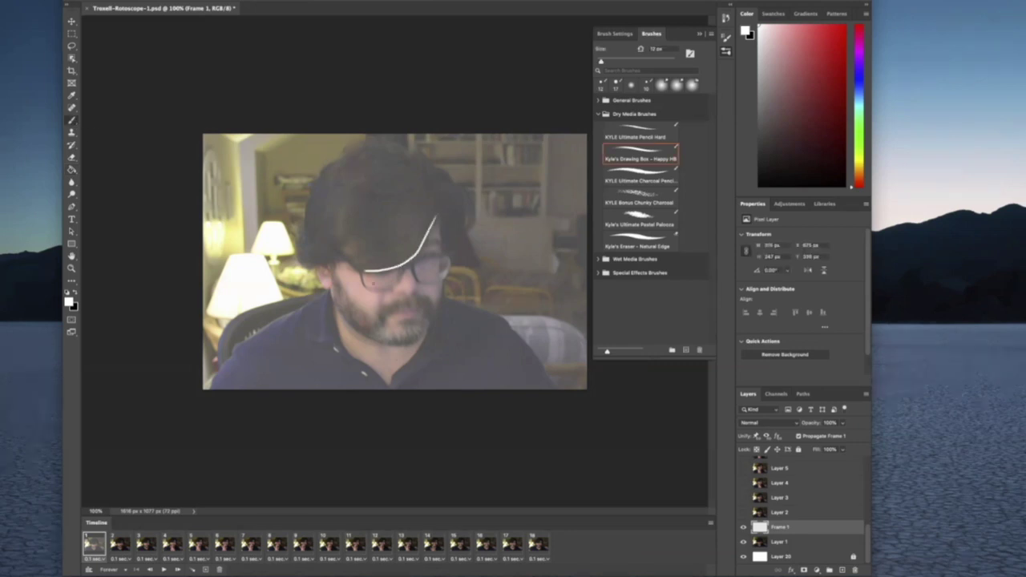
{"action": "key", "text": "super+z"}
{"action": "left_click", "coordinate": [75, 293]}
{"action": "mouse_move", "coordinate": [442, 205]}
{"action": "left_mouse_down"}
{"action": "mouse_move", "coordinate": [375, 268]}
{"action": "mouse_move", "coordinate": [319, 261]}
{"action": "left_mouse_up"}
{"action": "mouse_move", "coordinate": [445, 213]}
{"action": "left_mouse_down"}
{"action": "mouse_move", "coordinate": [464, 237]}
{"action": "mouse_move", "coordinate": [448, 229]}
{"action": "mouse_move", "coordinate": [438, 255]}
{"action": "left_mouse_up"}
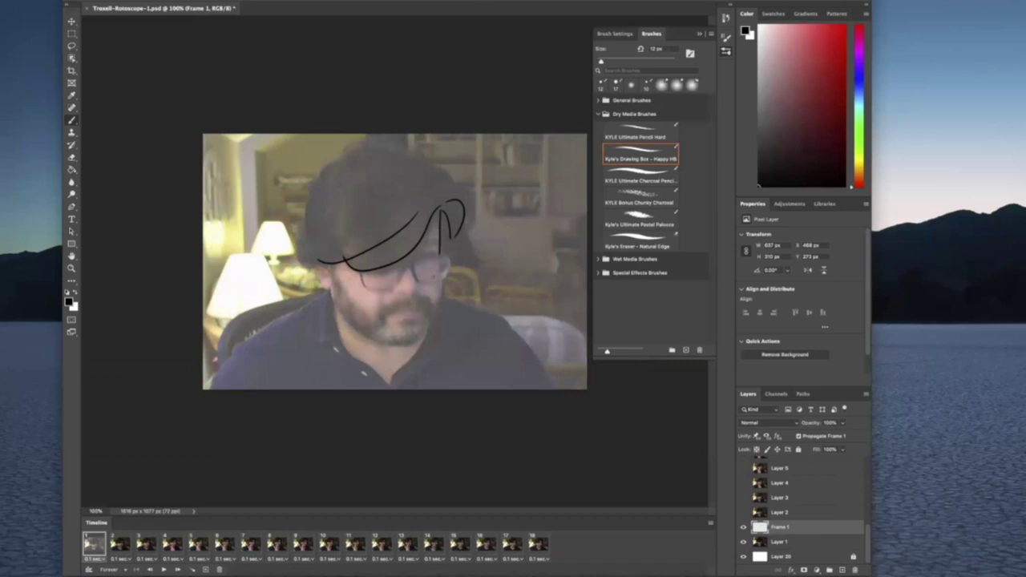
{"action": "mouse_move", "coordinate": [450, 189]}
{"action": "left_mouse_down"}
{"action": "mouse_move", "coordinate": [468, 225]}
{"action": "mouse_move", "coordinate": [405, 155]}
{"action": "mouse_move", "coordinate": [359, 144]}
{"action": "mouse_move", "coordinate": [321, 167]}
{"action": "mouse_move", "coordinate": [301, 240]}
{"action": "mouse_move", "coordinate": [313, 270]}
{"action": "mouse_move", "coordinate": [364, 331]}
{"action": "mouse_move", "coordinate": [426, 335]}
{"action": "left_mouse_up"}
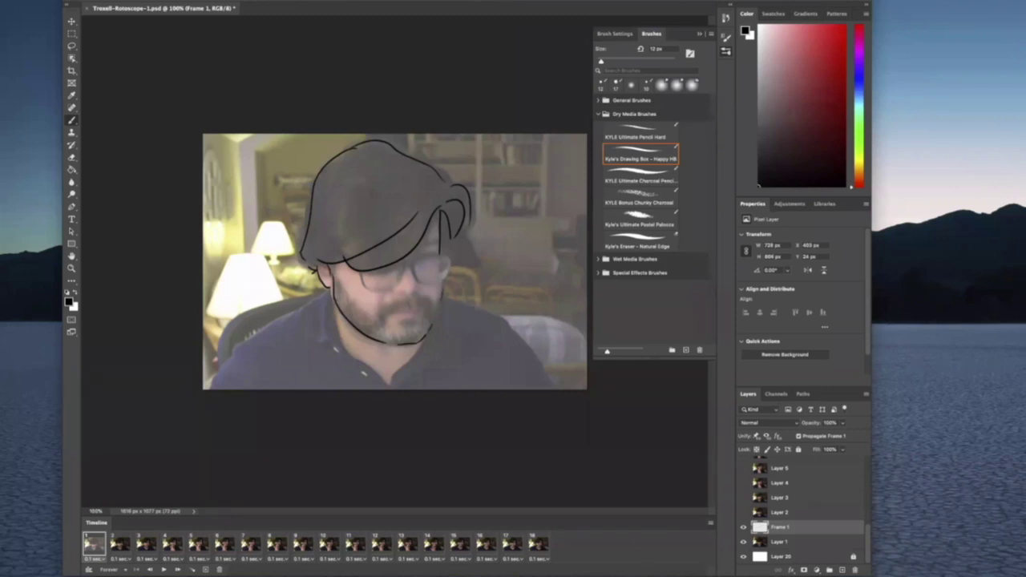
Trace the jawline, shirt collar, both shoulders and the chair back on the Frame 1 layer
{"action": "mouse_move", "coordinate": [334, 304]}
{"action": "left_mouse_down"}
{"action": "mouse_move", "coordinate": [340, 333]}
{"action": "mouse_move", "coordinate": [393, 381]}
{"action": "mouse_move", "coordinate": [422, 342]}
{"action": "left_mouse_up"}
{"action": "mouse_move", "coordinate": [330, 290]}
{"action": "left_mouse_down"}
{"action": "mouse_move", "coordinate": [305, 335]}
{"action": "mouse_move", "coordinate": [388, 375]}
{"action": "mouse_move", "coordinate": [443, 354]}
{"action": "left_mouse_up"}
{"action": "left_click_drag", "start_coordinate": [446, 295], "coordinate": [443, 355]}
{"action": "left_click_drag", "start_coordinate": [316, 298], "coordinate": [213, 388]}
{"action": "mouse_move", "coordinate": [449, 299]}
{"action": "left_mouse_down"}
{"action": "mouse_move", "coordinate": [495, 318]}
{"action": "mouse_move", "coordinate": [545, 388]}
{"action": "left_mouse_up"}
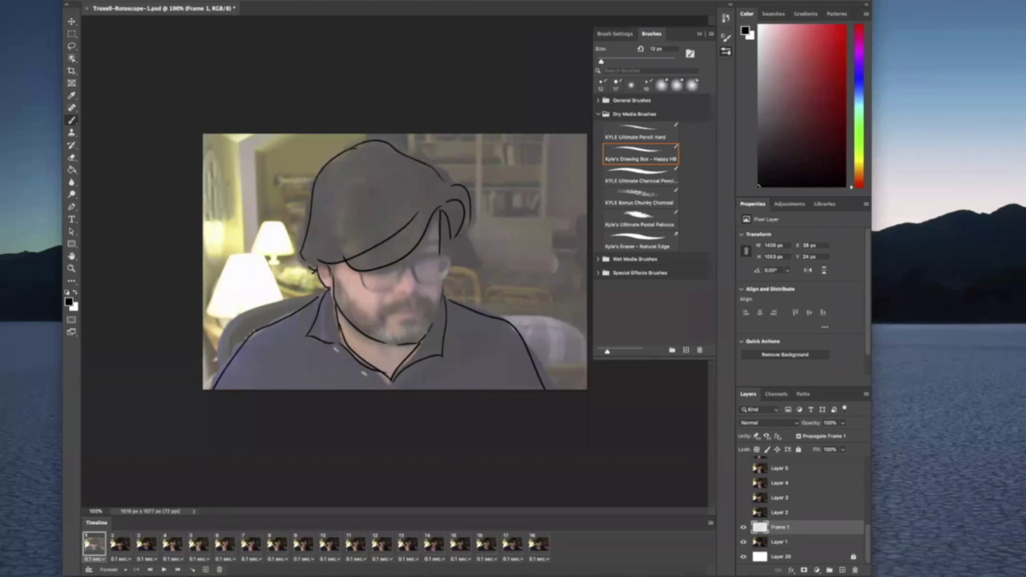
{"action": "mouse_move", "coordinate": [223, 366]}
{"action": "left_mouse_down"}
{"action": "mouse_move", "coordinate": [227, 323]}
{"action": "mouse_move", "coordinate": [328, 290]}
{"action": "left_mouse_up"}
{"action": "left_click_drag", "start_coordinate": [231, 364], "coordinate": [320, 300]}
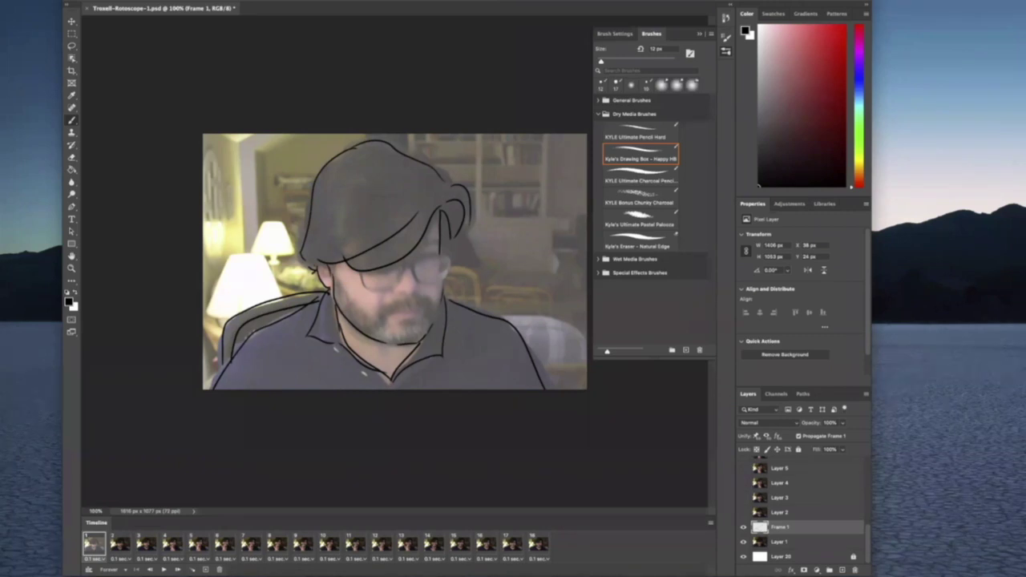
Draw the glasses, eyebrow, mouth, beard details, neck lines and sleeve fold on the Frame 1 layer, redoing the first eyebrow attempt
{"action": "mouse_move", "coordinate": [359, 276]}
{"action": "left_mouse_down"}
{"action": "mouse_move", "coordinate": [388, 291]}
{"action": "mouse_move", "coordinate": [413, 261]}
{"action": "mouse_move", "coordinate": [438, 281]}
{"action": "mouse_move", "coordinate": [448, 254]}
{"action": "mouse_move", "coordinate": [445, 280]}
{"action": "left_mouse_up"}
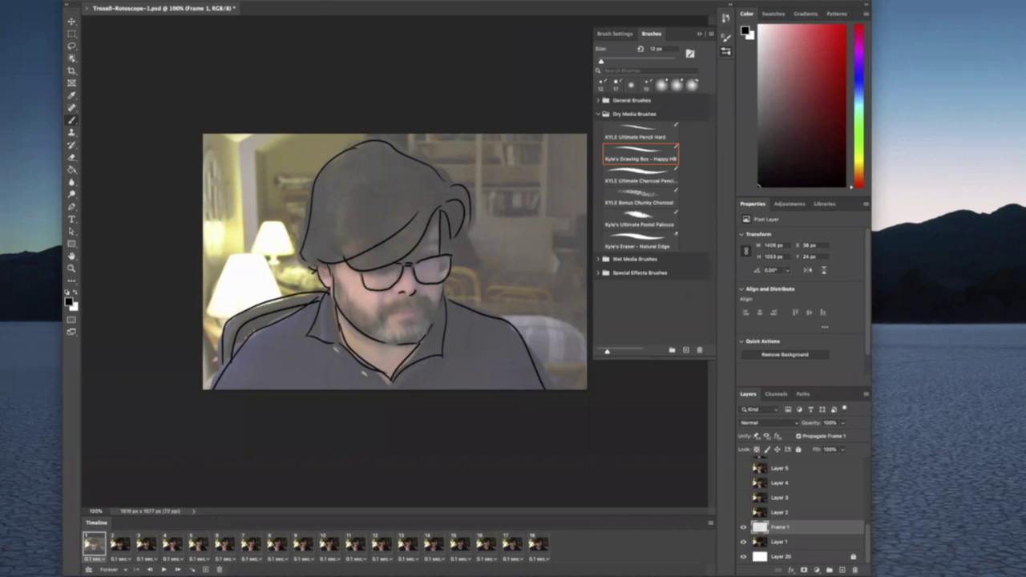
{"action": "left_click_drag", "start_coordinate": [415, 250], "coordinate": [434, 246]}
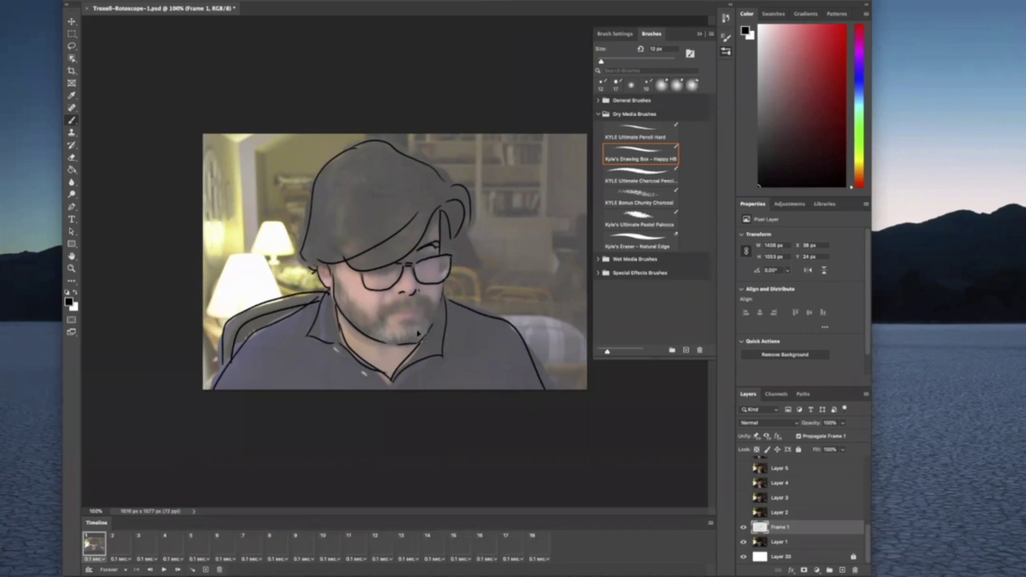
{"action": "key", "text": "ctrl+z"}
{"action": "left_click_drag", "start_coordinate": [415, 254], "coordinate": [441, 240]}
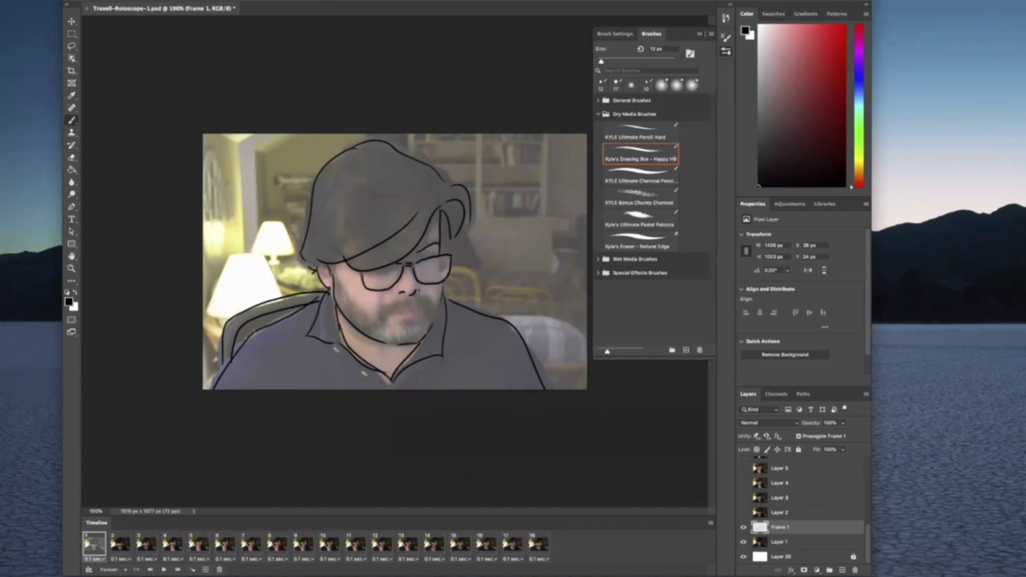
{"action": "mouse_move", "coordinate": [392, 313]}
{"action": "left_mouse_down"}
{"action": "mouse_move", "coordinate": [420, 310]}
{"action": "mouse_move", "coordinate": [387, 304]}
{"action": "mouse_move", "coordinate": [377, 319]}
{"action": "left_mouse_up"}
{"action": "mouse_move", "coordinate": [336, 269]}
{"action": "left_mouse_down"}
{"action": "mouse_move", "coordinate": [345, 293]}
{"action": "mouse_move", "coordinate": [381, 319]}
{"action": "mouse_move", "coordinate": [430, 304]}
{"action": "left_mouse_up"}
{"action": "left_click_drag", "start_coordinate": [348, 325], "coordinate": [384, 372]}
{"action": "left_click_drag", "start_coordinate": [508, 327], "coordinate": [503, 389]}
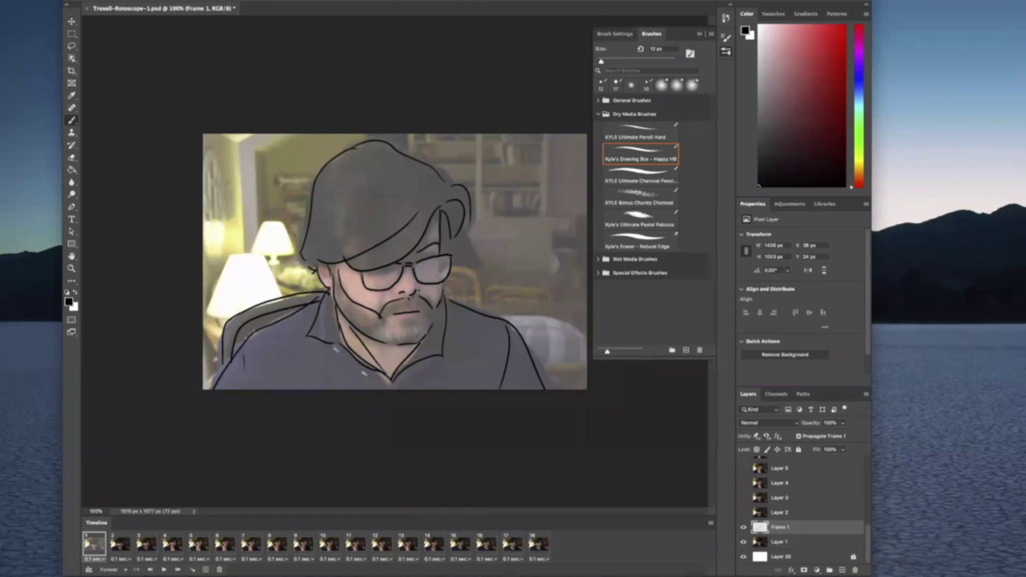
{"action": "left_click_drag", "start_coordinate": [404, 321], "coordinate": [410, 327]}
Try diagonal reflection lines inside both glasses lenses and check the line drawing with Layer 1 hidden and shown
{"action": "left_click", "coordinate": [743, 542]}
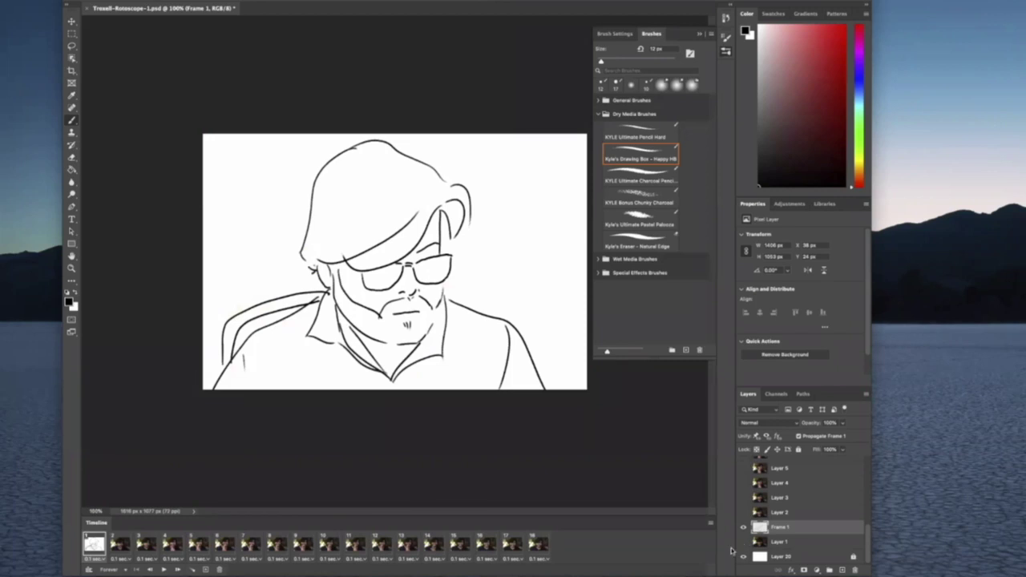
{"action": "left_click", "coordinate": [743, 542]}
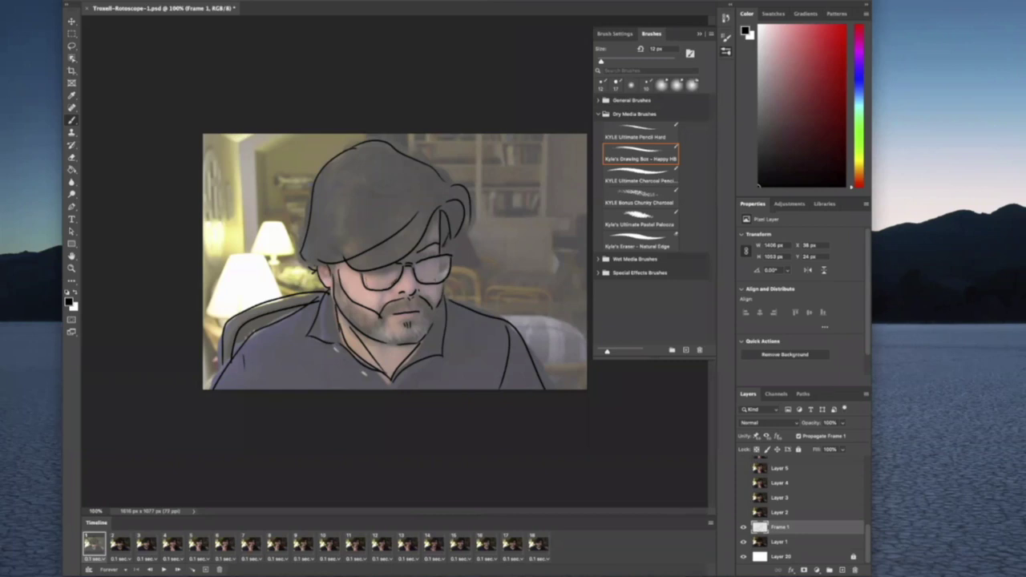
{"action": "left_click_drag", "start_coordinate": [374, 276], "coordinate": [430, 265]}
{"action": "left_click_drag", "start_coordinate": [430, 275], "coordinate": [439, 264]}
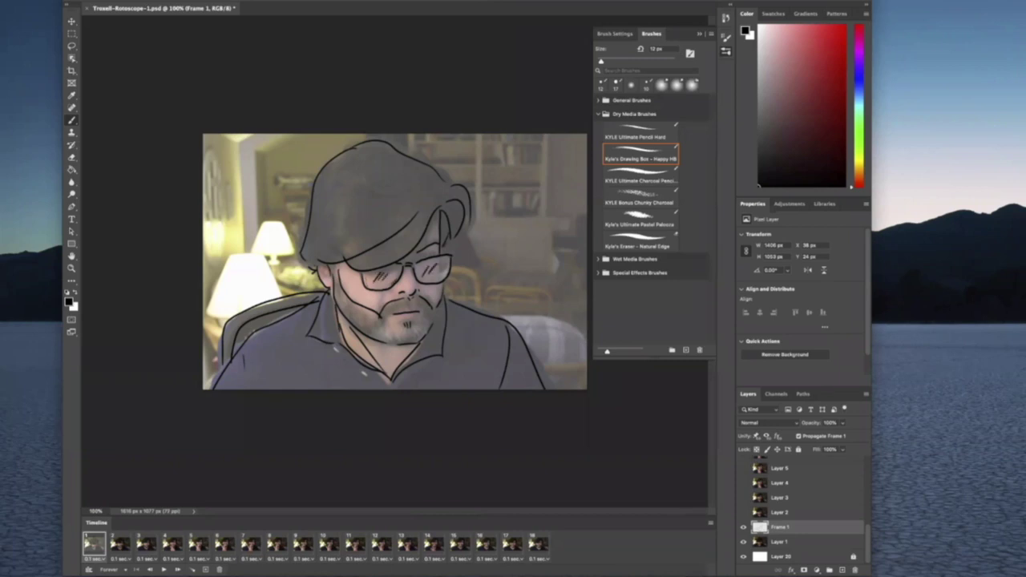
{"action": "left_click", "coordinate": [743, 541]}
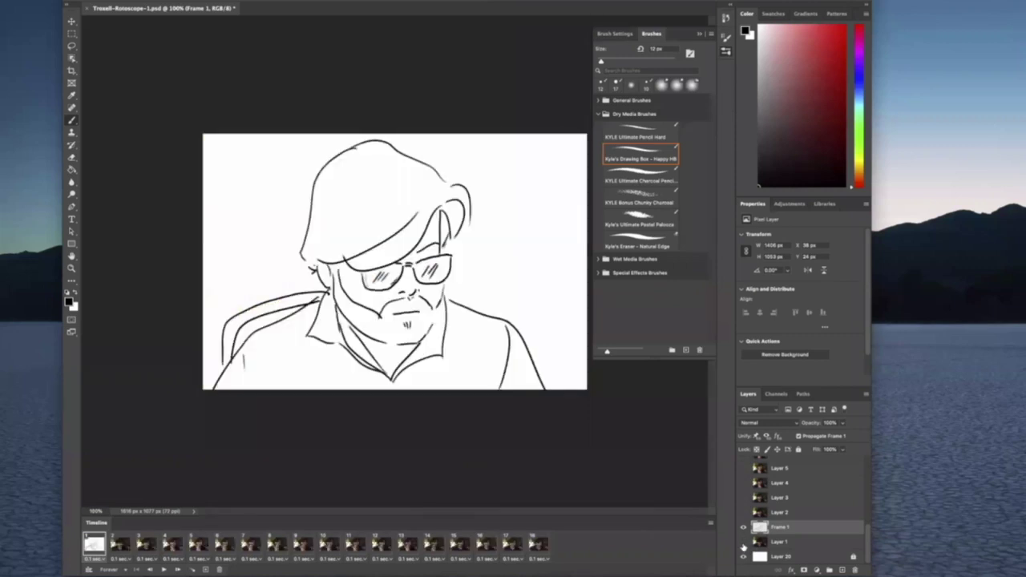
{"action": "left_click", "coordinate": [743, 543]}
{"action": "left_click", "coordinate": [745, 539]}
{"action": "left_click", "coordinate": [745, 539]}
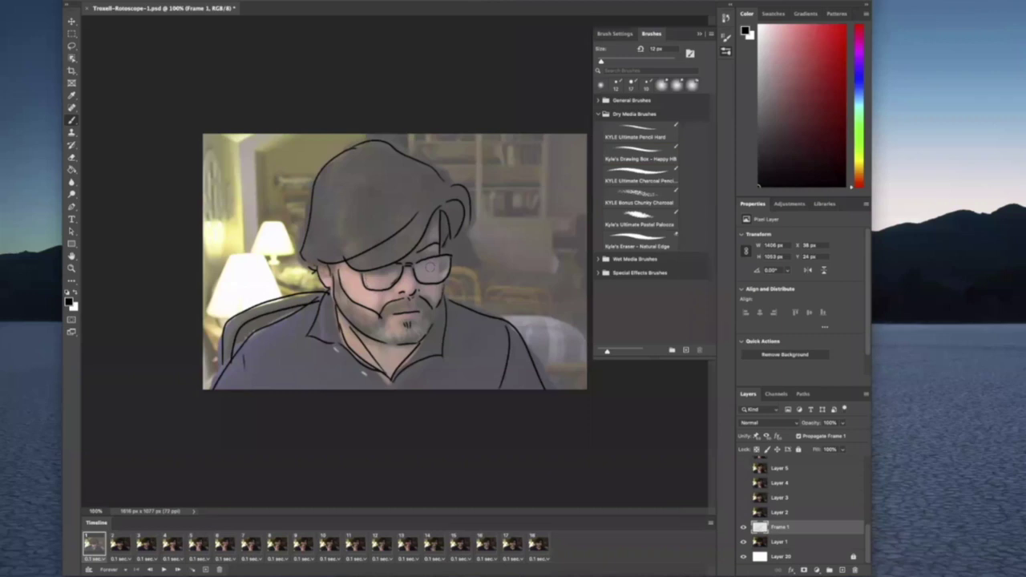
Hide the Frame 1 and Layer 1 layers, then select Layer 2 and make it visible
{"action": "left_click", "coordinate": [744, 527]}
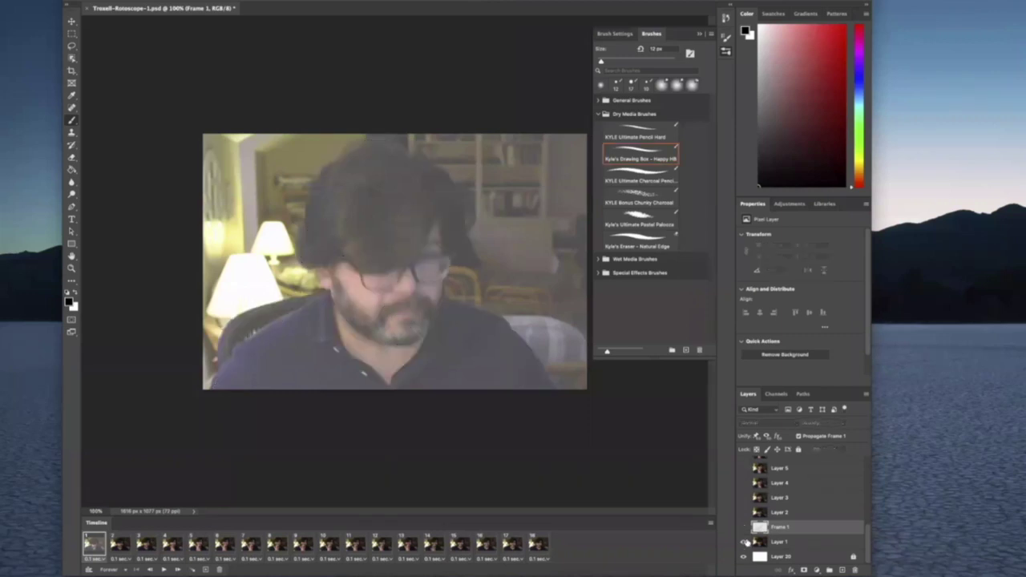
{"action": "left_click", "coordinate": [744, 541]}
{"action": "left_click", "coordinate": [753, 513]}
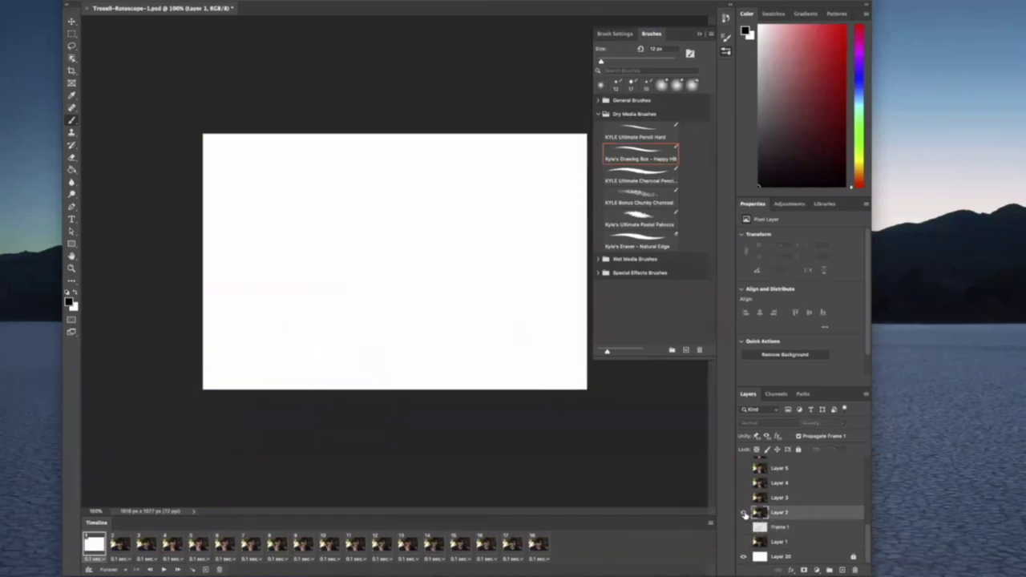
{"action": "left_click", "coordinate": [743, 513]}
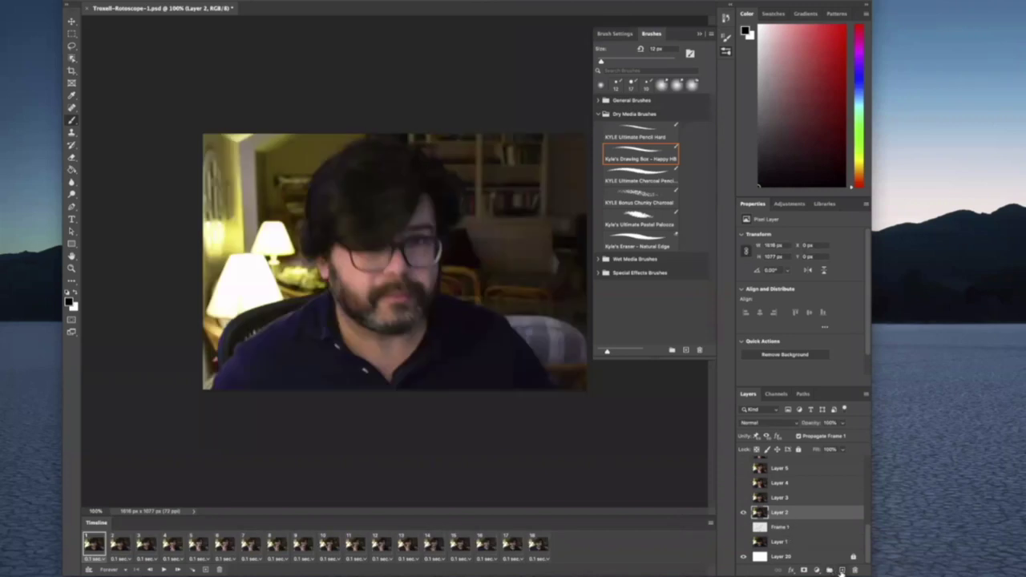
Add an empty layer directly above Layer 2 and name it "Frame 2"
{"action": "left_click", "coordinate": [842, 570]}
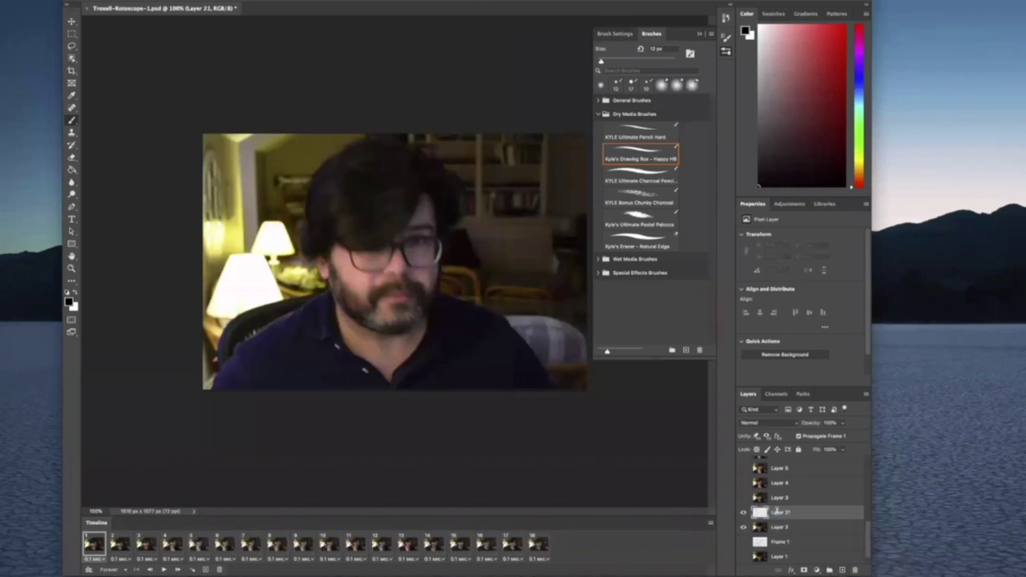
{"action": "type", "text": "K"}
{"action": "type", "text": "rame 2"}
{"action": "key", "text": "Return"}
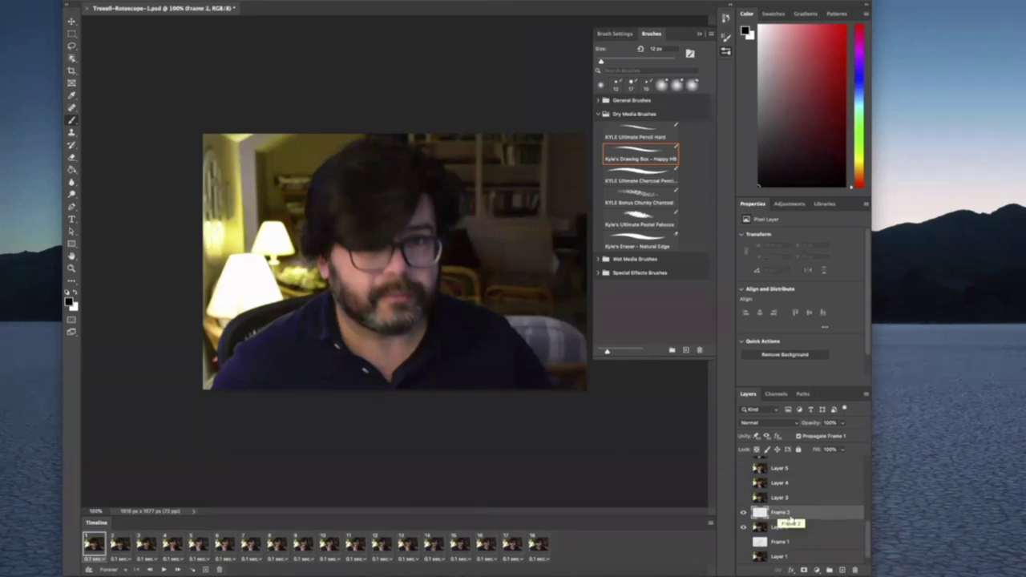
Reduce the opacity of Layer 2 to about 60%
{"action": "left_click", "coordinate": [791, 526]}
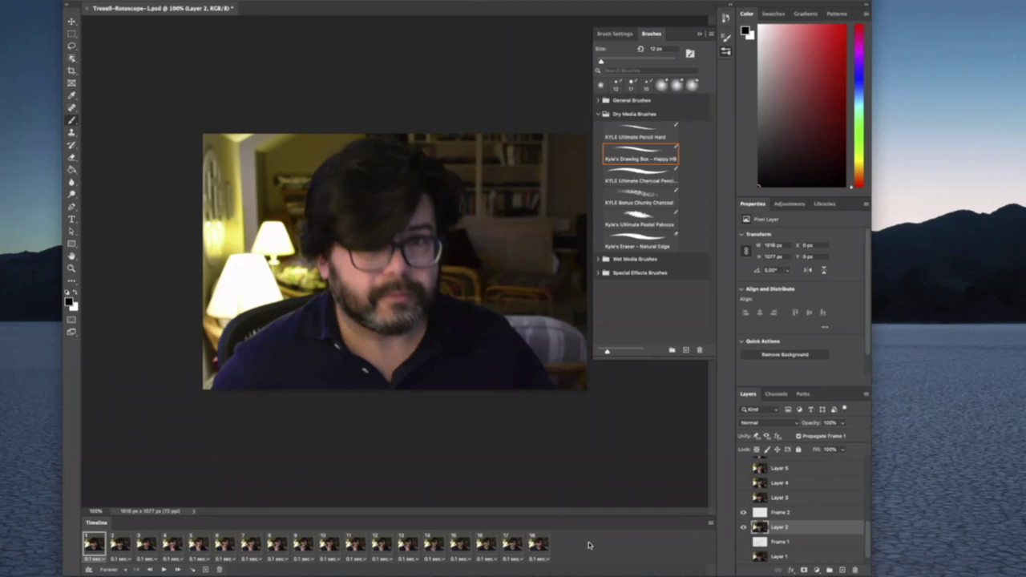
{"action": "left_click", "coordinate": [795, 426]}
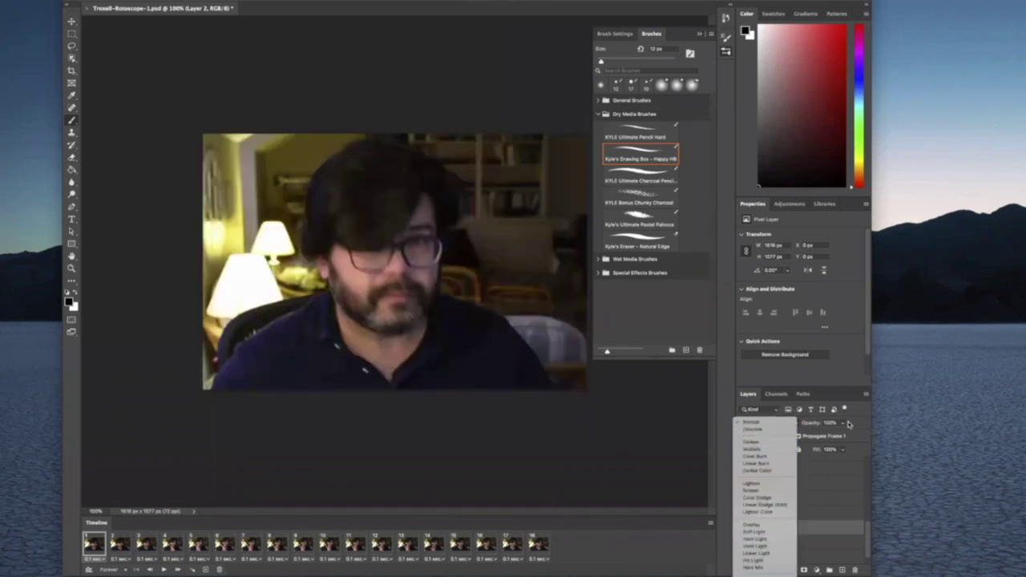
{"action": "left_click", "coordinate": [841, 429]}
{"action": "left_click", "coordinate": [843, 424]}
{"action": "left_click_drag", "start_coordinate": [819, 438], "coordinate": [814, 437]}
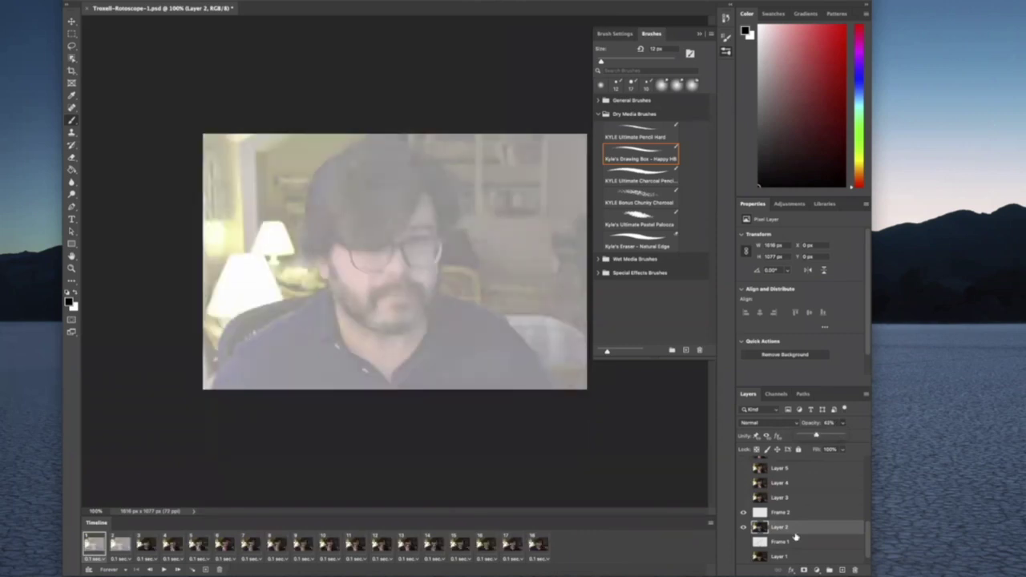
Trace the hair, the side of the face and the moustache in black on the Frame 2 layer
{"action": "left_click", "coordinate": [779, 513]}
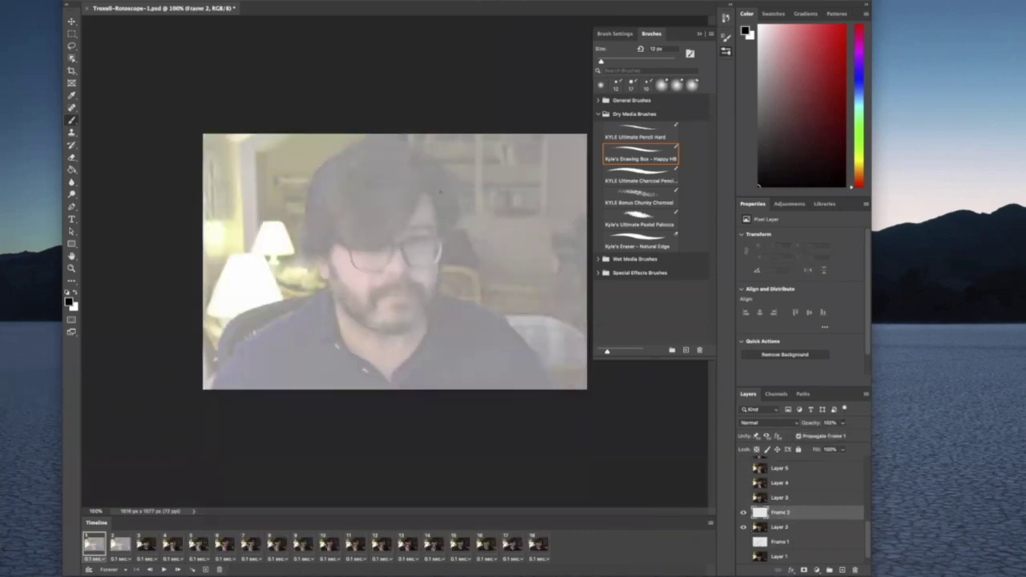
{"action": "mouse_move", "coordinate": [425, 186]}
{"action": "left_mouse_down"}
{"action": "mouse_move", "coordinate": [394, 235]}
{"action": "mouse_move", "coordinate": [335, 248]}
{"action": "left_mouse_up"}
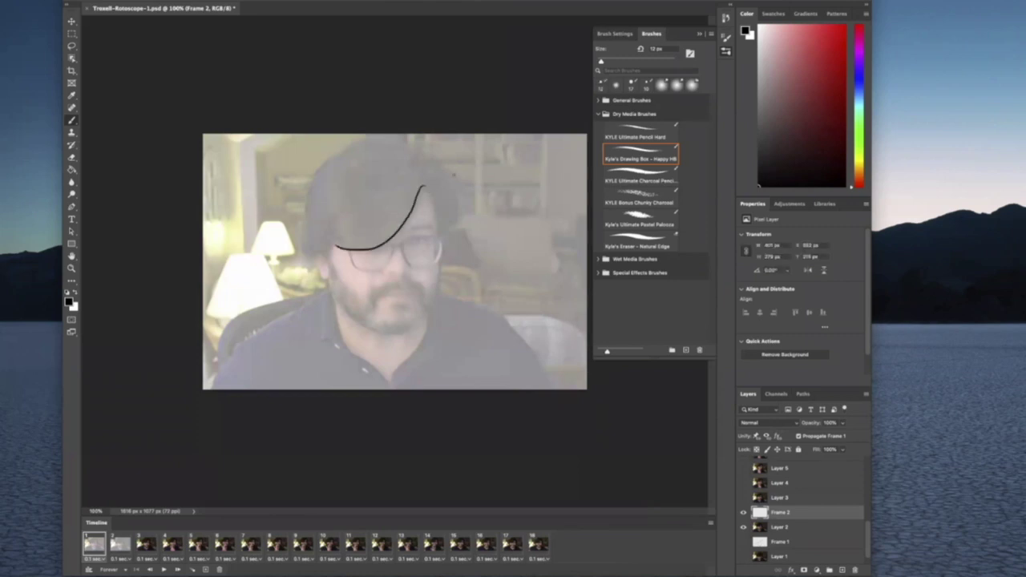
{"action": "left_click_drag", "start_coordinate": [420, 189], "coordinate": [327, 248]}
{"action": "left_click_drag", "start_coordinate": [422, 189], "coordinate": [435, 233]}
{"action": "mouse_move", "coordinate": [425, 184]}
{"action": "left_mouse_down"}
{"action": "mouse_move", "coordinate": [454, 191]}
{"action": "mouse_move", "coordinate": [463, 226]}
{"action": "left_mouse_up"}
{"action": "mouse_move", "coordinate": [426, 188]}
{"action": "left_mouse_down"}
{"action": "mouse_move", "coordinate": [446, 209]}
{"action": "mouse_move", "coordinate": [444, 235]}
{"action": "left_mouse_up"}
{"action": "left_click_drag", "start_coordinate": [449, 176], "coordinate": [462, 211]}
{"action": "mouse_move", "coordinate": [415, 152]}
{"action": "left_mouse_down"}
{"action": "mouse_move", "coordinate": [447, 178]}
{"action": "mouse_move", "coordinate": [433, 164]}
{"action": "mouse_move", "coordinate": [310, 196]}
{"action": "mouse_move", "coordinate": [303, 252]}
{"action": "mouse_move", "coordinate": [359, 301]}
{"action": "mouse_move", "coordinate": [396, 285]}
{"action": "mouse_move", "coordinate": [425, 286]}
{"action": "mouse_move", "coordinate": [433, 300]}
{"action": "left_mouse_up"}
{"action": "left_click_drag", "start_coordinate": [441, 263], "coordinate": [431, 310]}
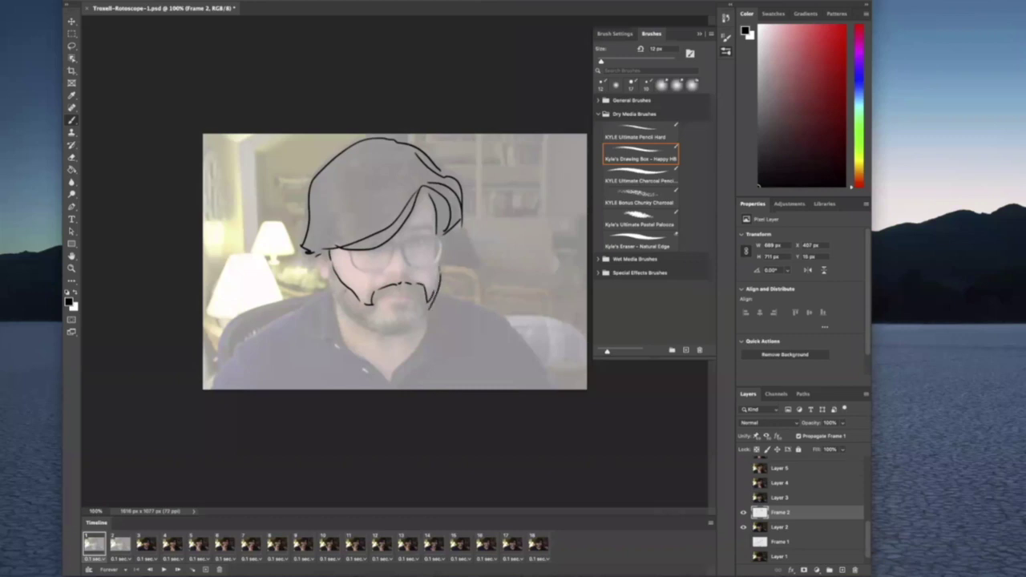
Draw the beard and chin outline, nose, mouth, glasses and eyebrow on the Frame 2 layer
{"action": "mouse_move", "coordinate": [329, 257]}
{"action": "left_mouse_down"}
{"action": "mouse_move", "coordinate": [336, 299]}
{"action": "mouse_move", "coordinate": [380, 326]}
{"action": "mouse_move", "coordinate": [425, 311]}
{"action": "mouse_move", "coordinate": [405, 293]}
{"action": "mouse_move", "coordinate": [418, 293]}
{"action": "mouse_move", "coordinate": [396, 312]}
{"action": "left_mouse_up"}
{"action": "left_click_drag", "start_coordinate": [401, 306], "coordinate": [402, 313]}
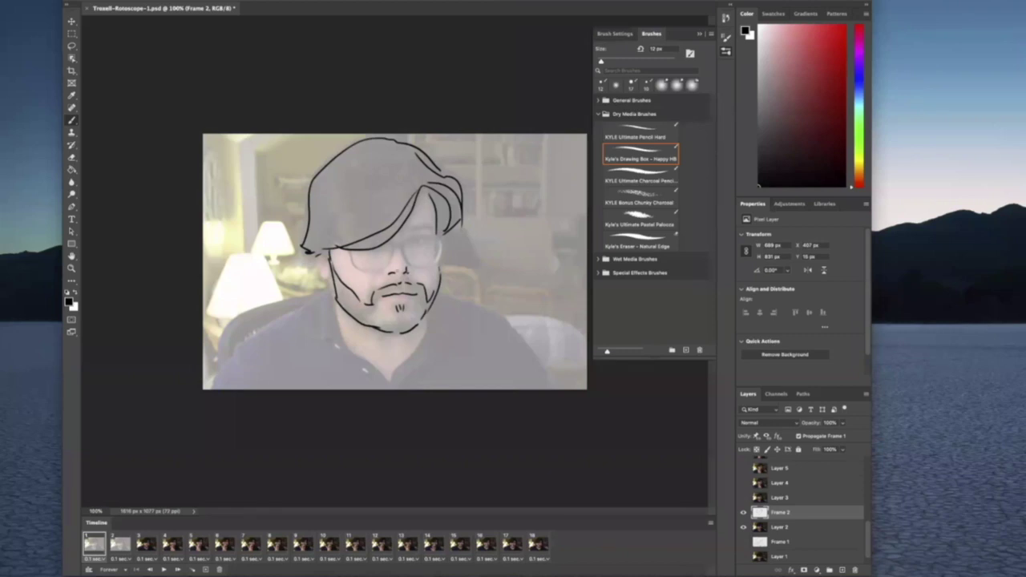
{"action": "mouse_move", "coordinate": [350, 250]}
{"action": "left_mouse_down"}
{"action": "mouse_move", "coordinate": [395, 260]}
{"action": "mouse_move", "coordinate": [396, 240]}
{"action": "mouse_move", "coordinate": [425, 265]}
{"action": "mouse_move", "coordinate": [440, 255]}
{"action": "mouse_move", "coordinate": [415, 239]}
{"action": "mouse_move", "coordinate": [436, 226]}
{"action": "left_mouse_up"}
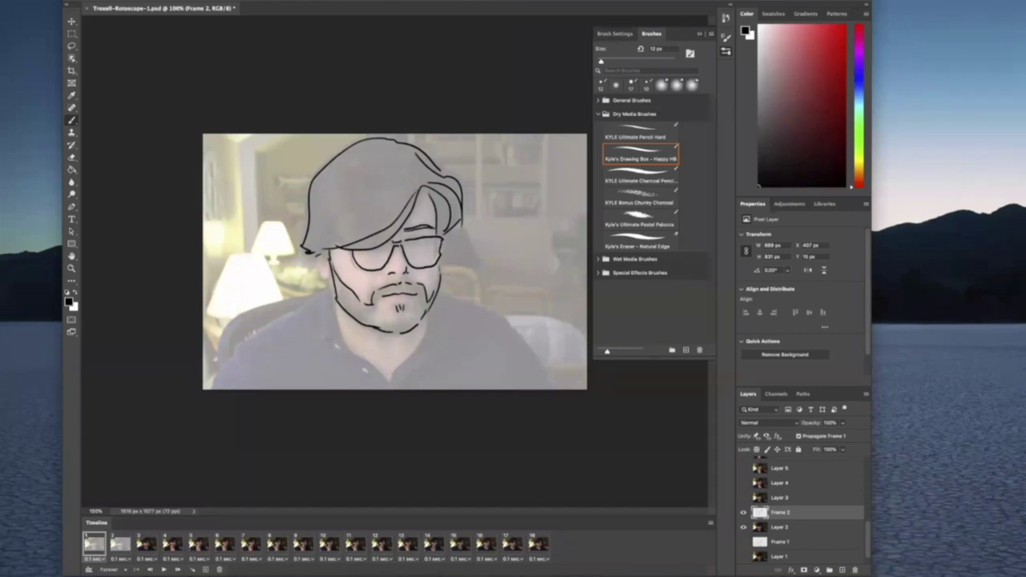
Trace the ear, neck, shirt collar, shoulders and sleeves on the Frame 2 layer, plus a hair strand and a neck line
{"action": "left_click_drag", "start_coordinate": [317, 255], "coordinate": [353, 337]}
{"action": "mouse_move", "coordinate": [335, 301]}
{"action": "left_mouse_down"}
{"action": "mouse_move", "coordinate": [340, 324]}
{"action": "mouse_move", "coordinate": [391, 384]}
{"action": "mouse_move", "coordinate": [432, 315]}
{"action": "left_mouse_up"}
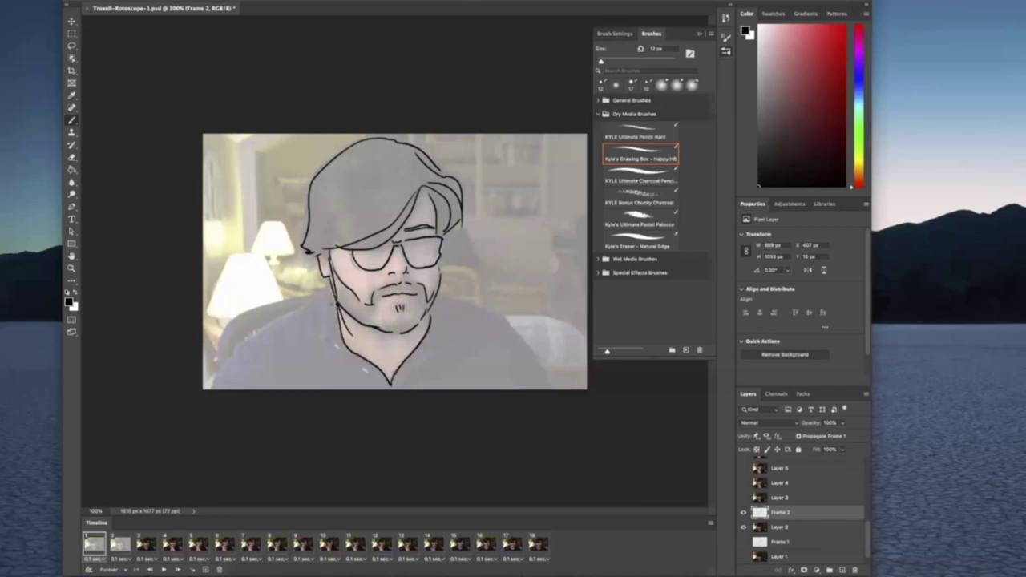
{"action": "mouse_move", "coordinate": [330, 286]}
{"action": "left_mouse_down"}
{"action": "mouse_move", "coordinate": [316, 312]}
{"action": "mouse_move", "coordinate": [328, 340]}
{"action": "mouse_move", "coordinate": [359, 354]}
{"action": "left_mouse_up"}
{"action": "mouse_move", "coordinate": [438, 288]}
{"action": "left_mouse_down"}
{"action": "mouse_move", "coordinate": [452, 331]}
{"action": "mouse_move", "coordinate": [427, 322]}
{"action": "left_mouse_up"}
{"action": "mouse_move", "coordinate": [321, 293]}
{"action": "left_mouse_down"}
{"action": "mouse_move", "coordinate": [237, 352]}
{"action": "mouse_move", "coordinate": [218, 388]}
{"action": "left_mouse_up"}
{"action": "left_click_drag", "start_coordinate": [240, 351], "coordinate": [242, 388]}
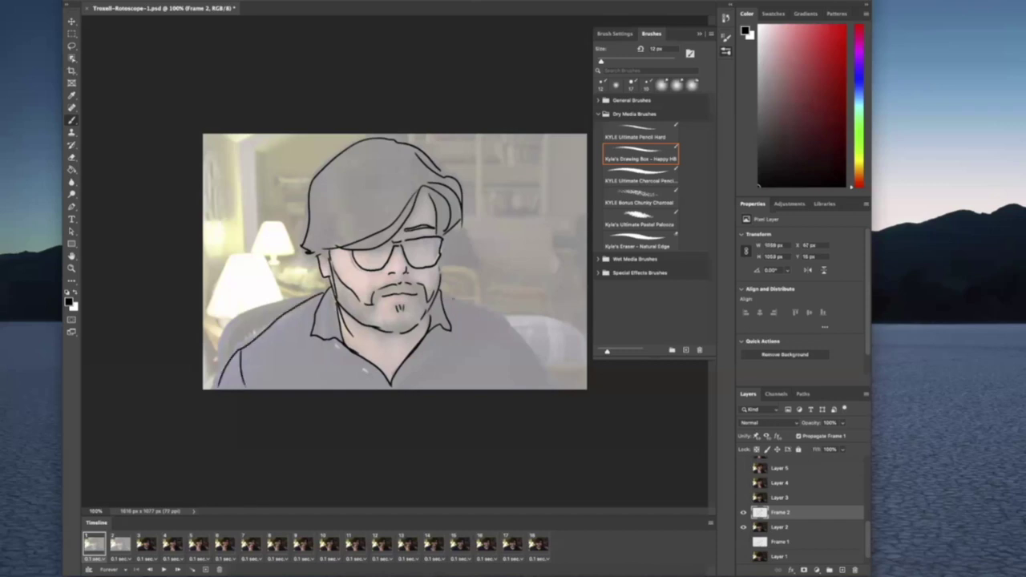
{"action": "mouse_move", "coordinate": [440, 292]}
{"action": "left_mouse_down"}
{"action": "mouse_move", "coordinate": [506, 321]}
{"action": "mouse_move", "coordinate": [547, 380]}
{"action": "left_mouse_up"}
{"action": "left_click_drag", "start_coordinate": [506, 322], "coordinate": [499, 384]}
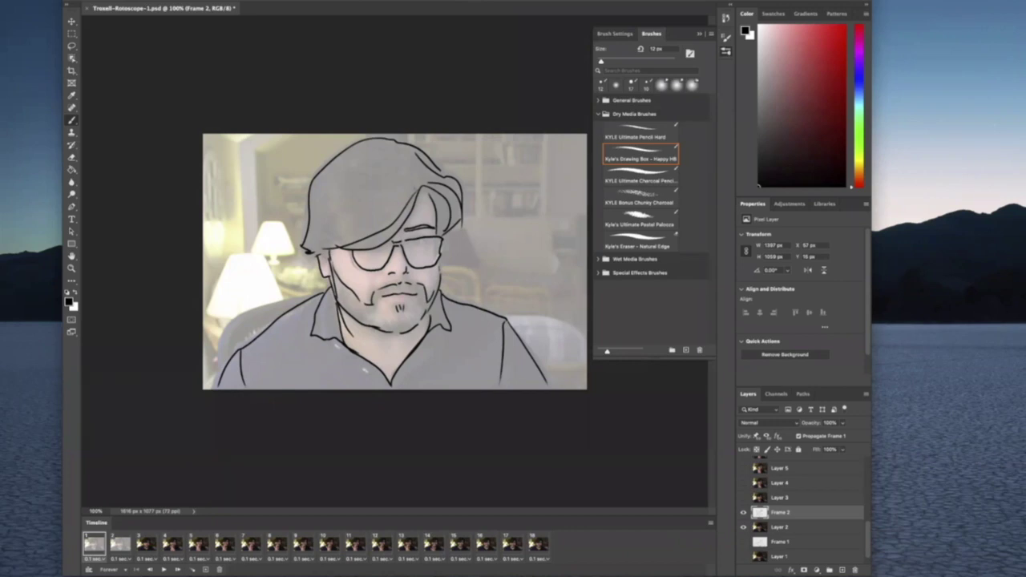
{"action": "mouse_move", "coordinate": [316, 239]}
{"action": "left_mouse_down"}
{"action": "mouse_move", "coordinate": [404, 181]}
{"action": "mouse_move", "coordinate": [325, 181]}
{"action": "left_mouse_up"}
{"action": "left_click_drag", "start_coordinate": [383, 347], "coordinate": [386, 365]}
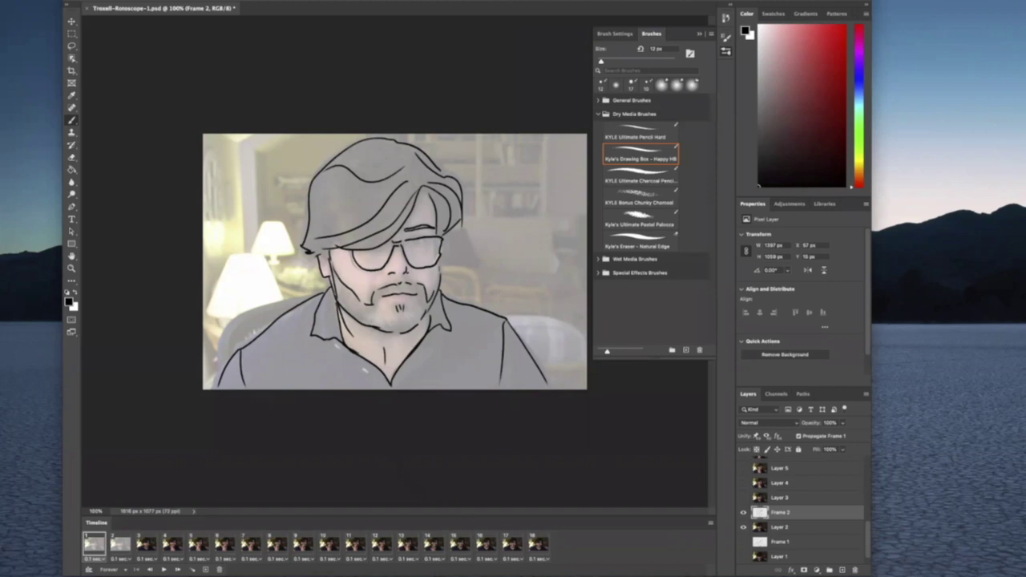
Hide Layer 2 and Frame 2, show Layer 3 and reduce its opacity to about 40%
{"action": "left_click", "coordinate": [743, 527]}
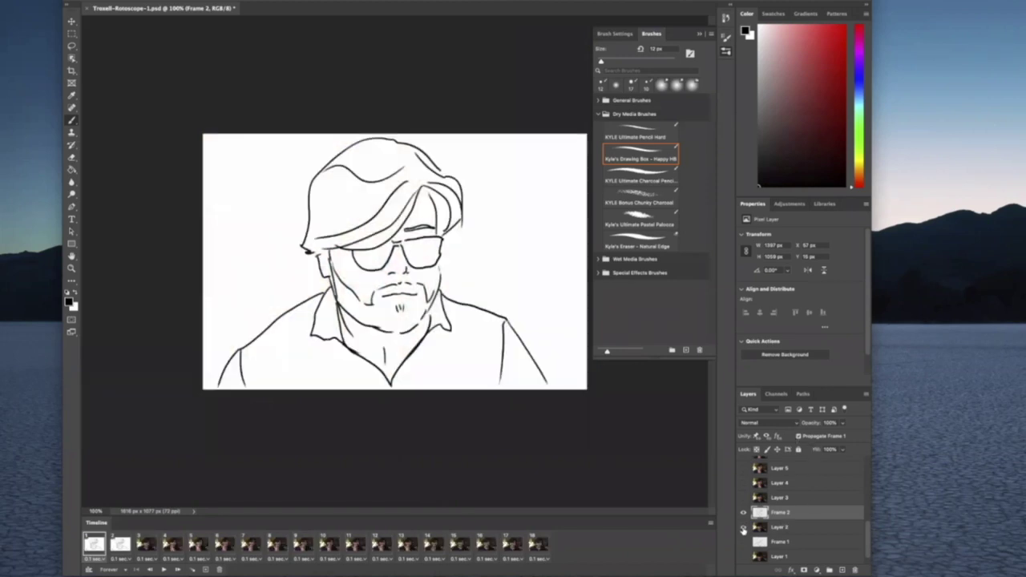
{"action": "left_click", "coordinate": [743, 527]}
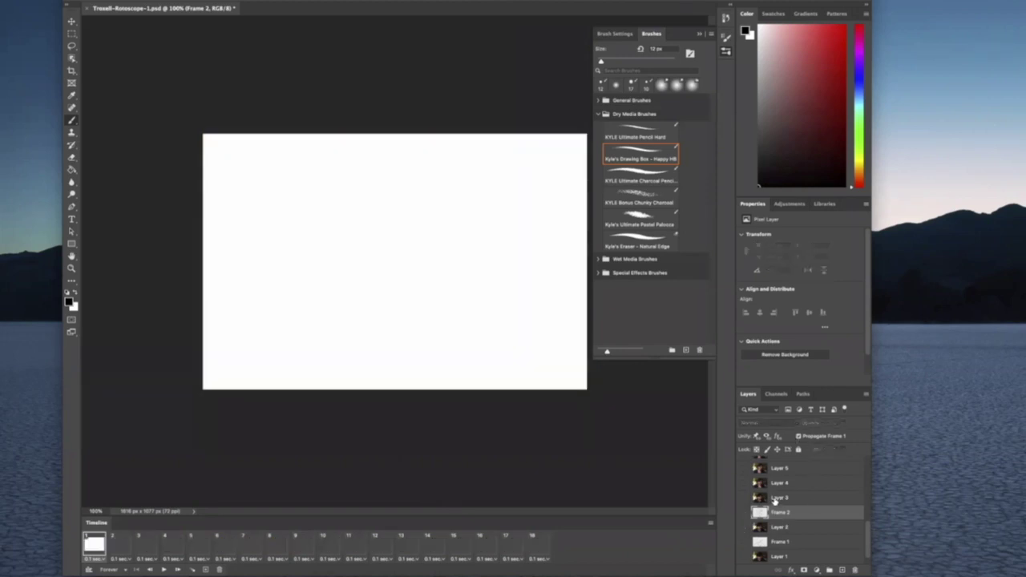
{"action": "left_click", "coordinate": [777, 497]}
{"action": "left_click", "coordinate": [743, 497]}
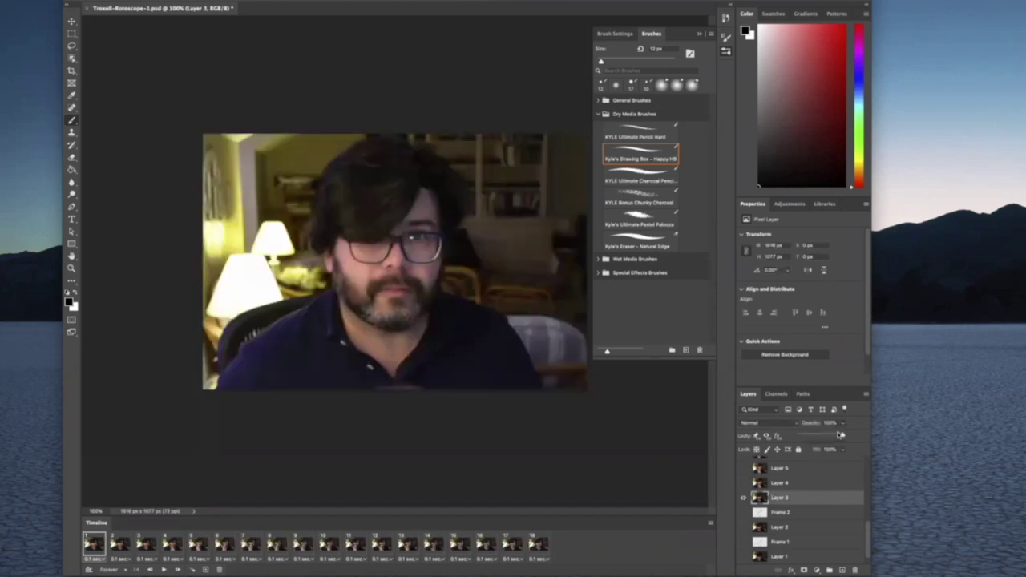
{"action": "left_click_drag", "start_coordinate": [840, 434], "coordinate": [816, 435]}
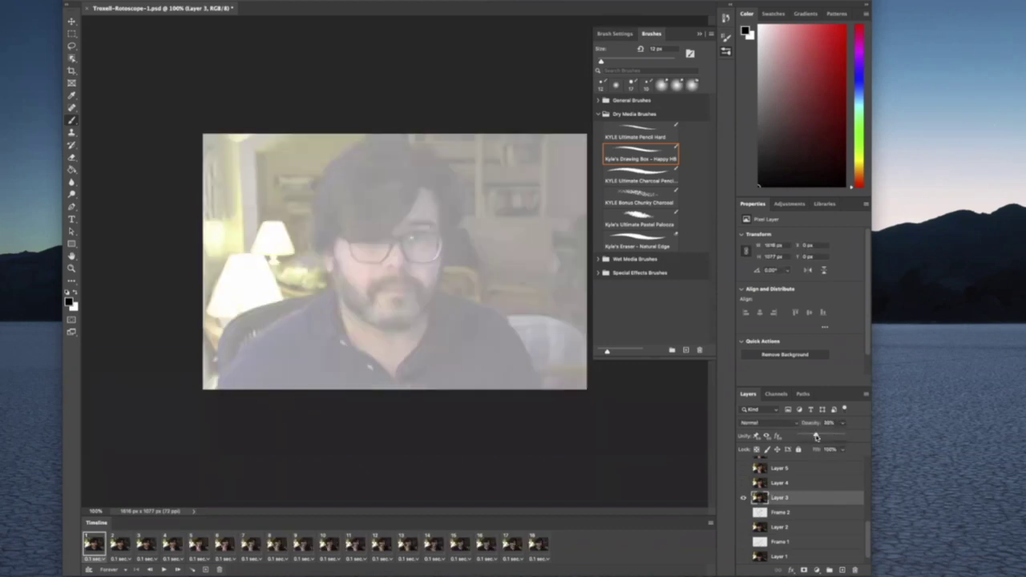
Add an empty layer directly above Layer 3 and name it "Frame 3"
{"action": "left_click", "coordinate": [841, 570]}
{"action": "double_click", "coordinate": [779, 497]}
{"action": "type", "text": "Frame 3"}
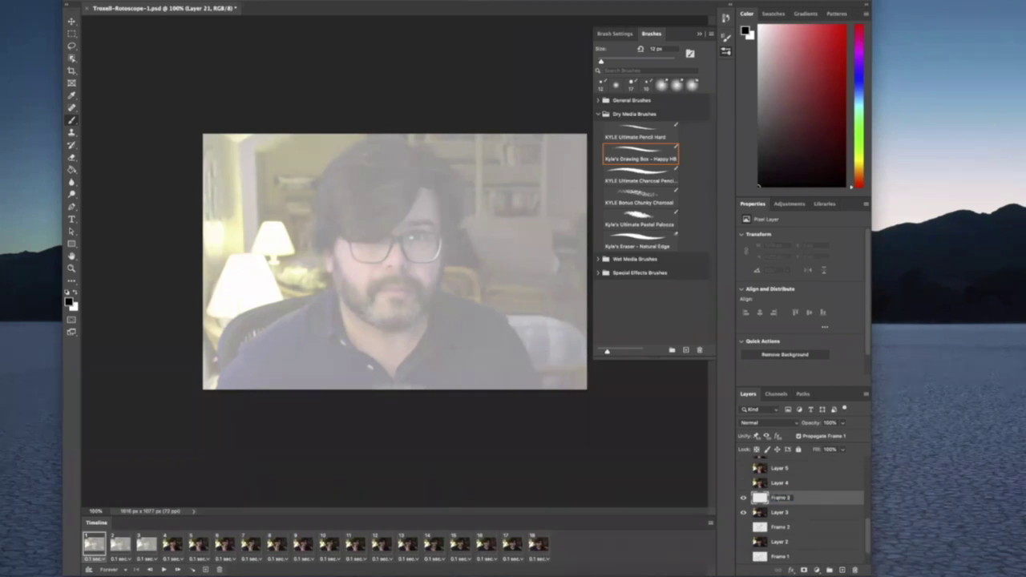
{"action": "key", "text": "Return"}
Trace the fringe and the outline of the hair in black on the Frame 3 layer
{"action": "mouse_move", "coordinate": [425, 184]}
{"action": "left_mouse_down"}
{"action": "mouse_move", "coordinate": [389, 229]}
{"action": "mouse_move", "coordinate": [354, 237]}
{"action": "left_mouse_up"}
{"action": "left_click_drag", "start_coordinate": [423, 186], "coordinate": [409, 205]}
{"action": "left_click_drag", "start_coordinate": [329, 243], "coordinate": [319, 248]}
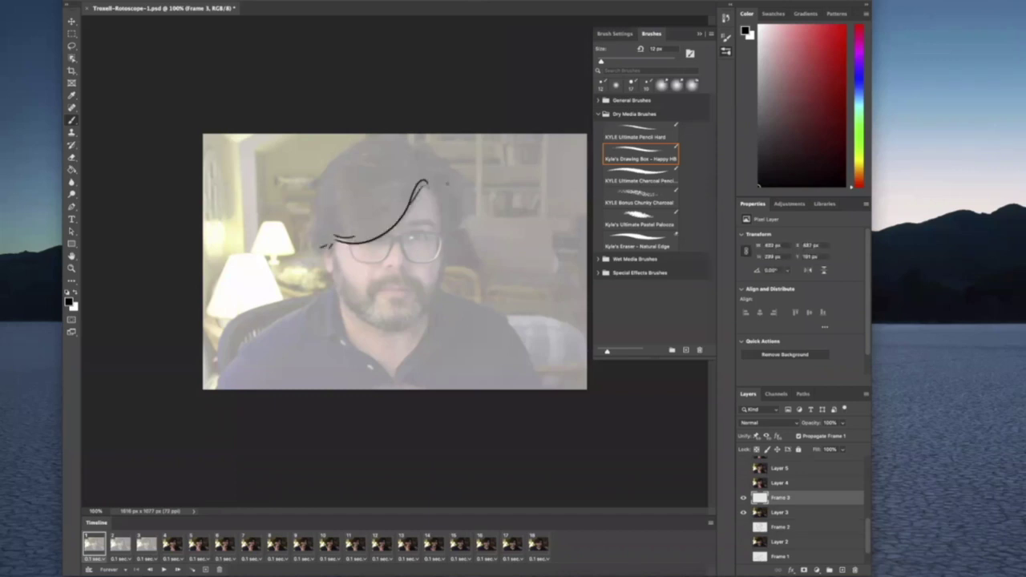
{"action": "left_click_drag", "start_coordinate": [425, 183], "coordinate": [441, 229]}
{"action": "mouse_move", "coordinate": [432, 183]}
{"action": "left_mouse_down"}
{"action": "mouse_move", "coordinate": [453, 179]}
{"action": "mouse_move", "coordinate": [460, 230]}
{"action": "mouse_move", "coordinate": [447, 241]}
{"action": "left_mouse_up"}
{"action": "mouse_move", "coordinate": [446, 203]}
{"action": "left_mouse_down"}
{"action": "mouse_move", "coordinate": [444, 234]}
{"action": "mouse_move", "coordinate": [433, 156]}
{"action": "mouse_move", "coordinate": [402, 142]}
{"action": "mouse_move", "coordinate": [320, 181]}
{"action": "mouse_move", "coordinate": [314, 209]}
{"action": "mouse_move", "coordinate": [338, 298]}
{"action": "mouse_move", "coordinate": [393, 333]}
{"action": "mouse_move", "coordinate": [425, 313]}
{"action": "mouse_move", "coordinate": [444, 253]}
{"action": "left_mouse_up"}
Trace the chin, neck opening, shirt collar, shoulders and sleeves on the Frame 3 layer
{"action": "left_click_drag", "start_coordinate": [340, 295], "coordinate": [367, 356]}
{"action": "mouse_move", "coordinate": [329, 282]}
{"action": "left_mouse_down"}
{"action": "mouse_move", "coordinate": [314, 332]}
{"action": "mouse_move", "coordinate": [350, 324]}
{"action": "mouse_move", "coordinate": [383, 373]}
{"action": "mouse_move", "coordinate": [423, 338]}
{"action": "mouse_move", "coordinate": [432, 306]}
{"action": "mouse_move", "coordinate": [444, 311]}
{"action": "mouse_move", "coordinate": [450, 337]}
{"action": "mouse_move", "coordinate": [391, 390]}
{"action": "left_mouse_up"}
{"action": "left_click_drag", "start_coordinate": [321, 292], "coordinate": [239, 389]}
{"action": "left_click_drag", "start_coordinate": [240, 349], "coordinate": [210, 390]}
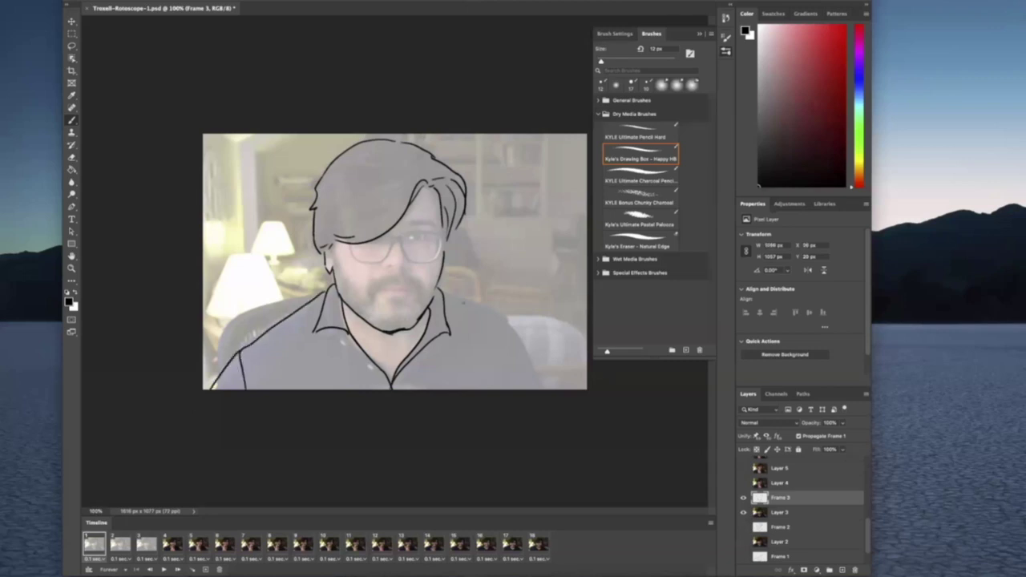
{"action": "mouse_move", "coordinate": [445, 290]}
{"action": "left_mouse_down"}
{"action": "mouse_move", "coordinate": [499, 317]}
{"action": "mouse_move", "coordinate": [502, 370]}
{"action": "left_mouse_up"}
{"action": "left_click_drag", "start_coordinate": [505, 318], "coordinate": [535, 390]}
Draw the eyebrow and glasses on the Frame 3 layer, redoing the strokes of the lens beneath the eyebrow
{"action": "mouse_move", "coordinate": [407, 225]}
{"action": "left_mouse_down"}
{"action": "mouse_move", "coordinate": [440, 229]}
{"action": "mouse_move", "coordinate": [396, 233]}
{"action": "mouse_move", "coordinate": [386, 258]}
{"action": "mouse_move", "coordinate": [357, 259]}
{"action": "mouse_move", "coordinate": [379, 262]}
{"action": "mouse_move", "coordinate": [391, 254]}
{"action": "mouse_move", "coordinate": [351, 256]}
{"action": "mouse_move", "coordinate": [412, 261]}
{"action": "mouse_move", "coordinate": [433, 233]}
{"action": "mouse_move", "coordinate": [446, 232]}
{"action": "mouse_move", "coordinate": [434, 259]}
{"action": "left_mouse_up"}
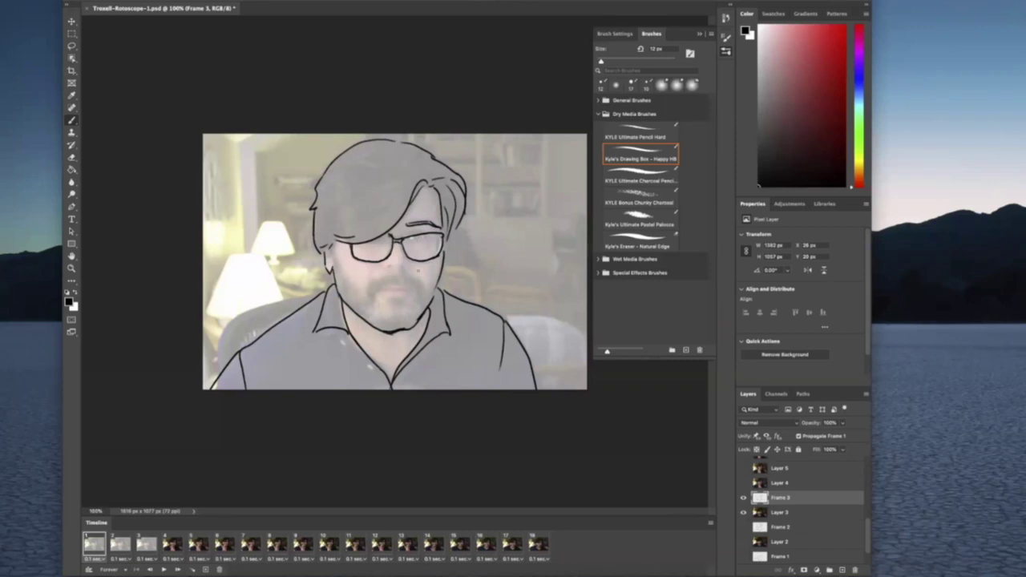
{"action": "mouse_move", "coordinate": [404, 241]}
{"action": "left_mouse_down"}
{"action": "mouse_move", "coordinate": [416, 261]}
{"action": "mouse_move", "coordinate": [443, 252]}
{"action": "mouse_move", "coordinate": [447, 232]}
{"action": "left_mouse_up"}
{"action": "key", "text": "super+z"}
{"action": "key", "text": "super+z"}
{"action": "mouse_move", "coordinate": [403, 245]}
{"action": "left_mouse_down"}
{"action": "mouse_move", "coordinate": [417, 262]}
{"action": "mouse_move", "coordinate": [445, 233]}
{"action": "left_mouse_up"}
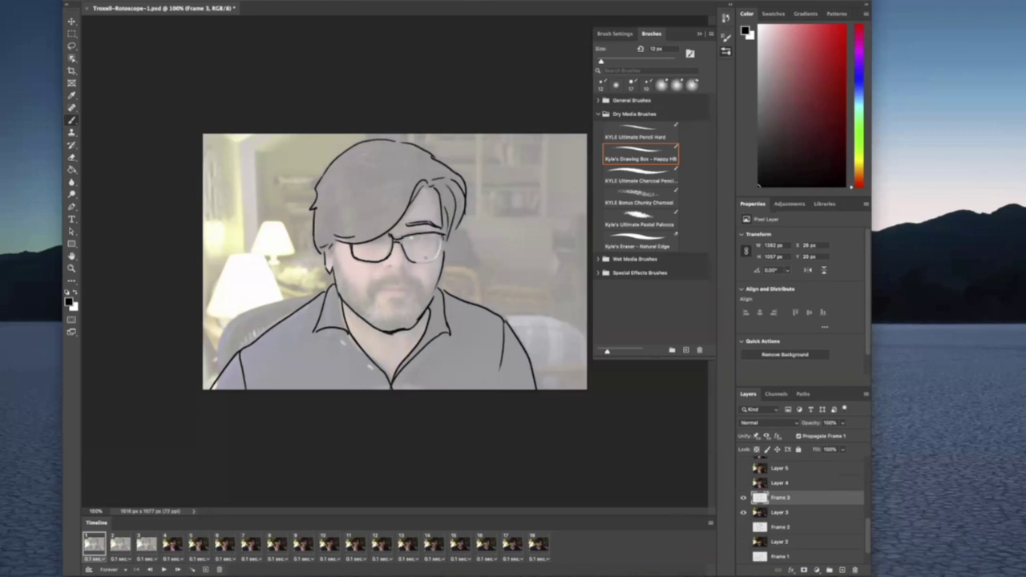
Draw the nose, moustache, mouth and beard on the Frame 3 layer, and add hair strands and a collar line
{"action": "mouse_move", "coordinate": [414, 263]}
{"action": "left_mouse_down"}
{"action": "mouse_move", "coordinate": [438, 256]}
{"action": "mouse_move", "coordinate": [442, 237]}
{"action": "mouse_move", "coordinate": [404, 266]}
{"action": "mouse_move", "coordinate": [416, 286]}
{"action": "mouse_move", "coordinate": [378, 279]}
{"action": "mouse_move", "coordinate": [365, 299]}
{"action": "mouse_move", "coordinate": [414, 272]}
{"action": "mouse_move", "coordinate": [426, 297]}
{"action": "mouse_move", "coordinate": [346, 282]}
{"action": "mouse_move", "coordinate": [334, 245]}
{"action": "mouse_move", "coordinate": [333, 272]}
{"action": "left_mouse_up"}
{"action": "left_click_drag", "start_coordinate": [391, 299], "coordinate": [397, 307]}
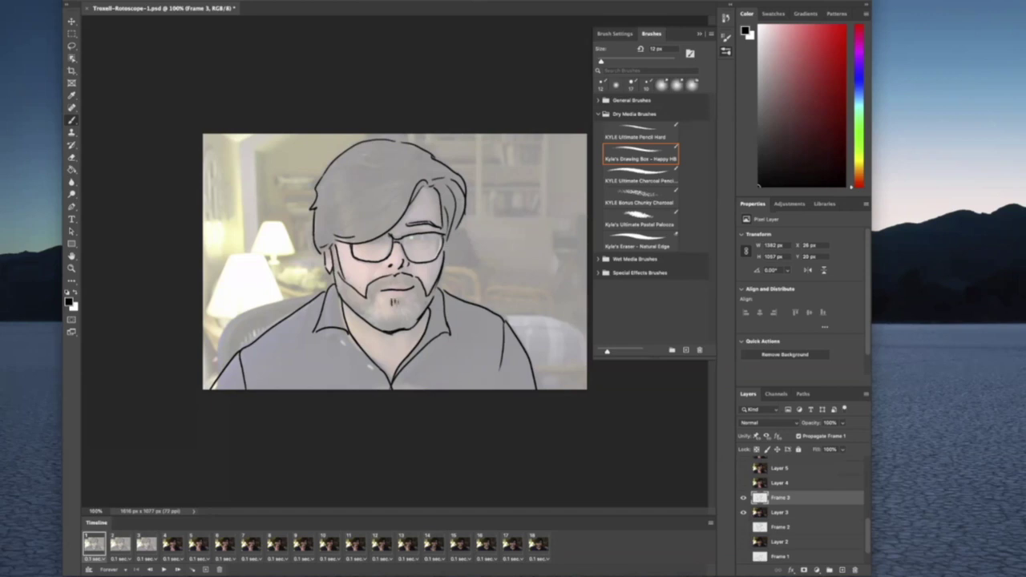
{"action": "mouse_move", "coordinate": [377, 289]}
{"action": "left_mouse_down"}
{"action": "mouse_move", "coordinate": [391, 284]}
{"action": "mouse_move", "coordinate": [374, 302]}
{"action": "mouse_move", "coordinate": [403, 282]}
{"action": "left_mouse_up"}
{"action": "left_click_drag", "start_coordinate": [413, 286], "coordinate": [415, 302]}
{"action": "mouse_move", "coordinate": [335, 233]}
{"action": "left_mouse_down"}
{"action": "mouse_move", "coordinate": [415, 172]}
{"action": "mouse_move", "coordinate": [311, 214]}
{"action": "left_mouse_up"}
{"action": "left_click_drag", "start_coordinate": [412, 152], "coordinate": [338, 168]}
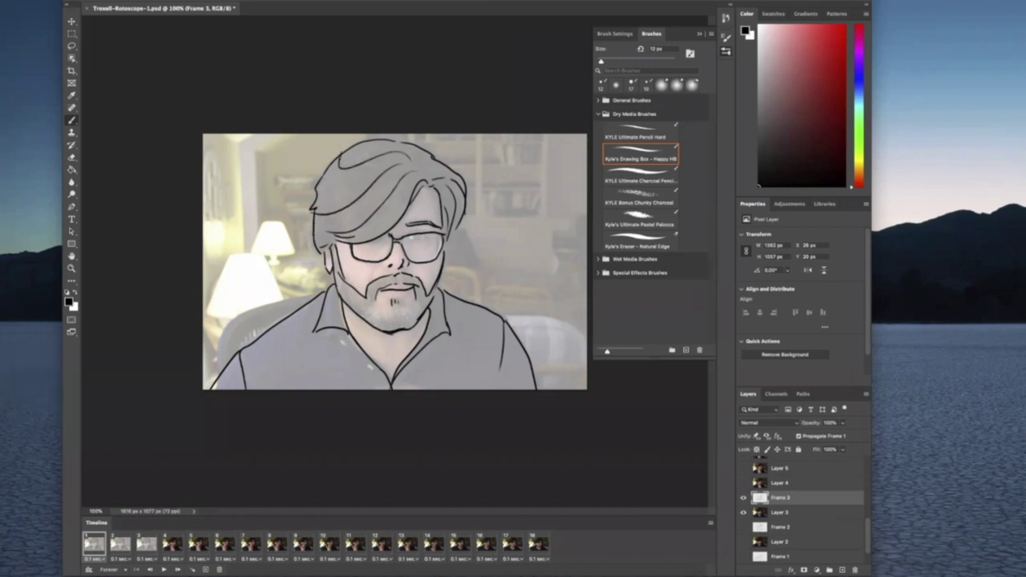
{"action": "left_click_drag", "start_coordinate": [349, 335], "coordinate": [364, 357]}
Hide Layer 3 and the Frame 3 drawing in the first timeline frame, checking the drawing layers by toggling their visibility
{"action": "left_click", "coordinate": [742, 512]}
{"action": "left_click", "coordinate": [743, 498]}
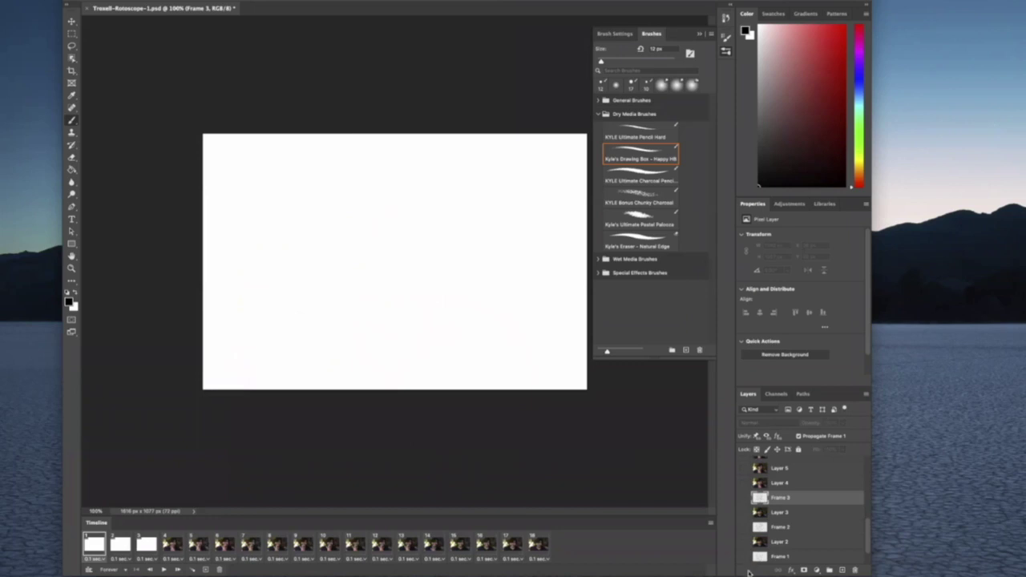
{"action": "left_click", "coordinate": [741, 556]}
{"action": "left_click", "coordinate": [742, 542]}
{"action": "left_click", "coordinate": [742, 529]}
{"action": "left_click", "coordinate": [742, 529]}
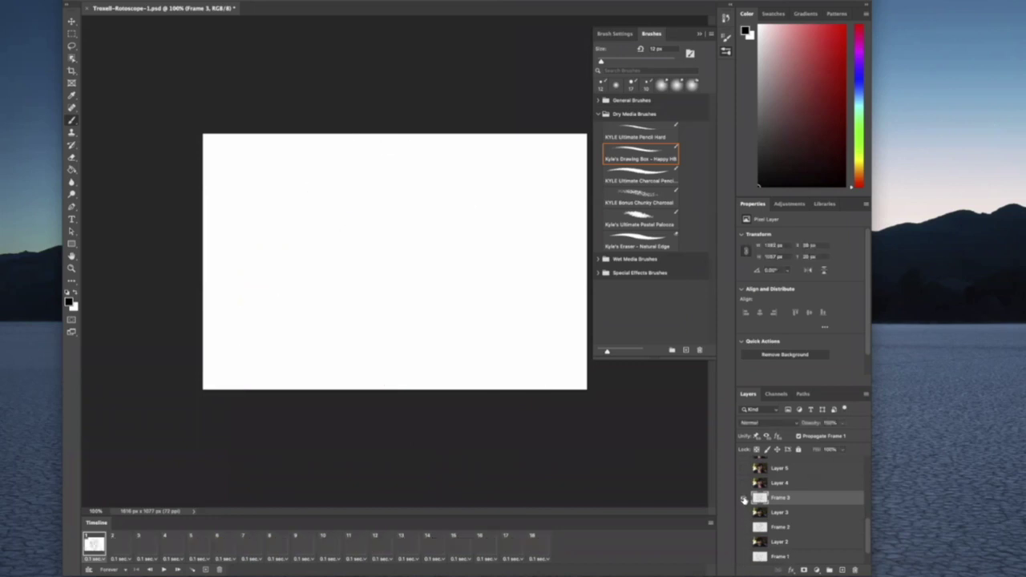
{"action": "left_click", "coordinate": [742, 498]}
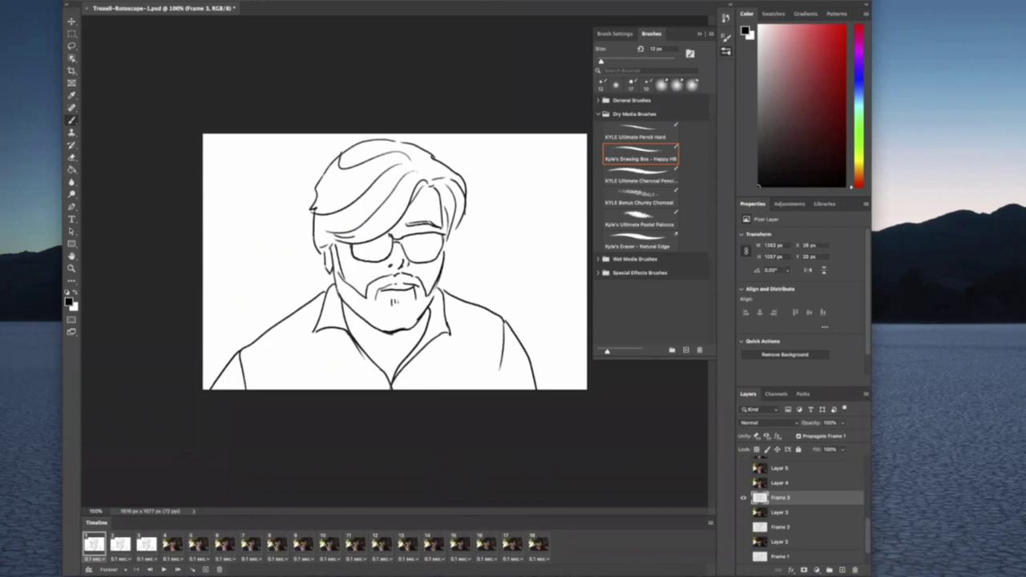
{"action": "left_click", "coordinate": [742, 498]}
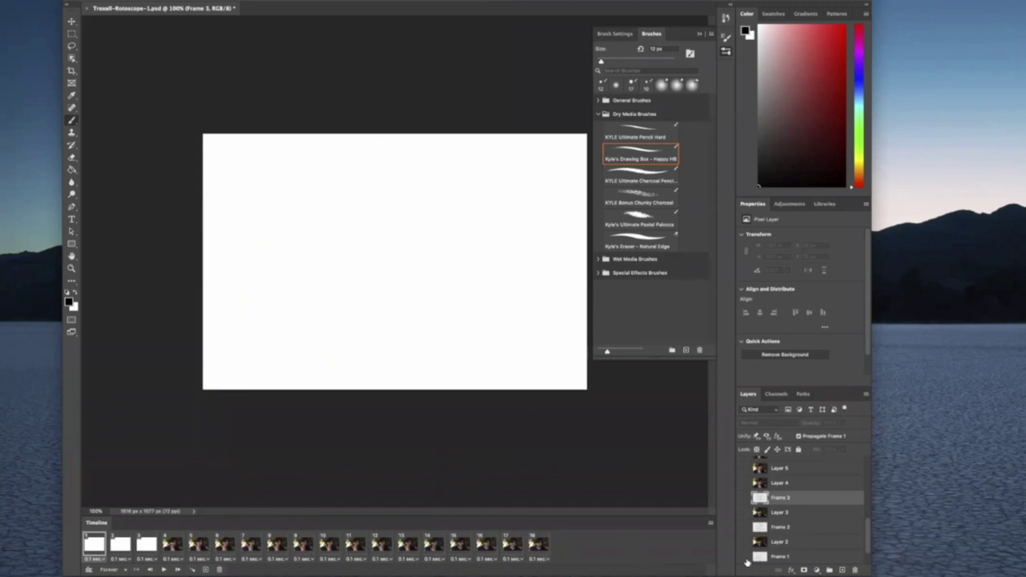
Show only the Frame 1 drawing in the first timeline frame, only Frame 2 in the second and only Frame 3 in the third
{"action": "left_click", "coordinate": [743, 556]}
{"action": "left_click", "coordinate": [121, 545]}
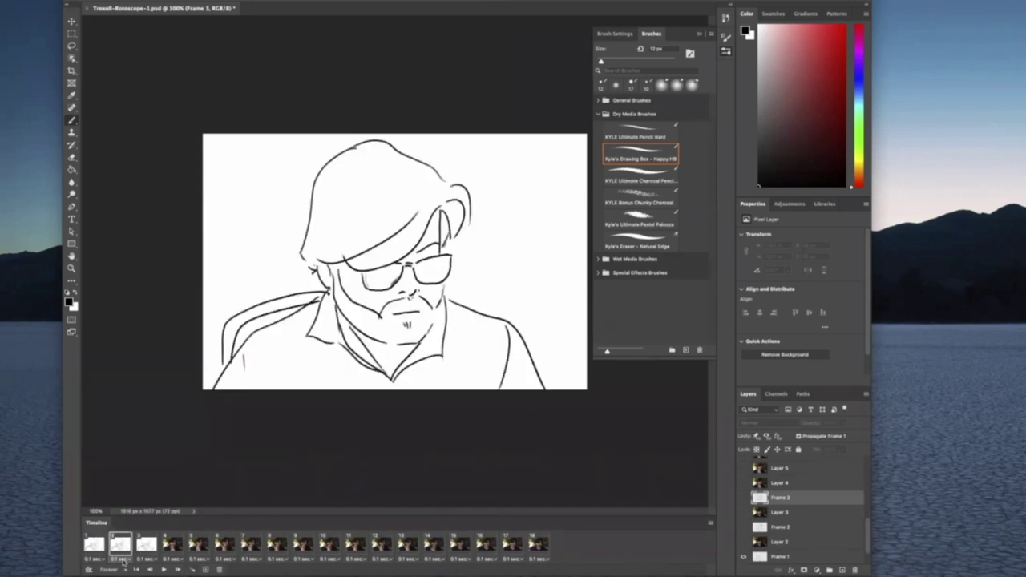
{"action": "left_click", "coordinate": [743, 528]}
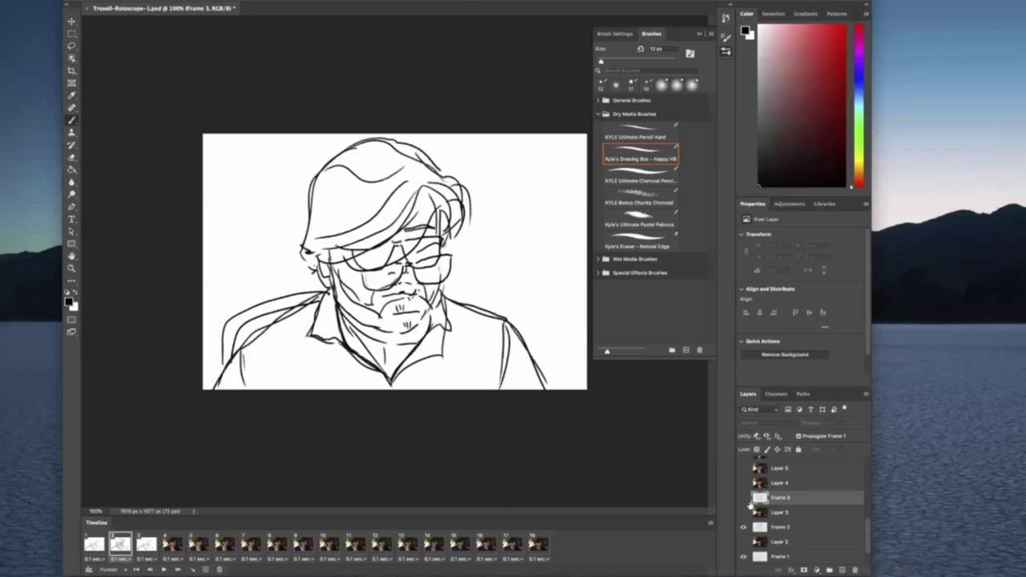
{"action": "left_click", "coordinate": [743, 556]}
{"action": "left_click", "coordinate": [178, 568]}
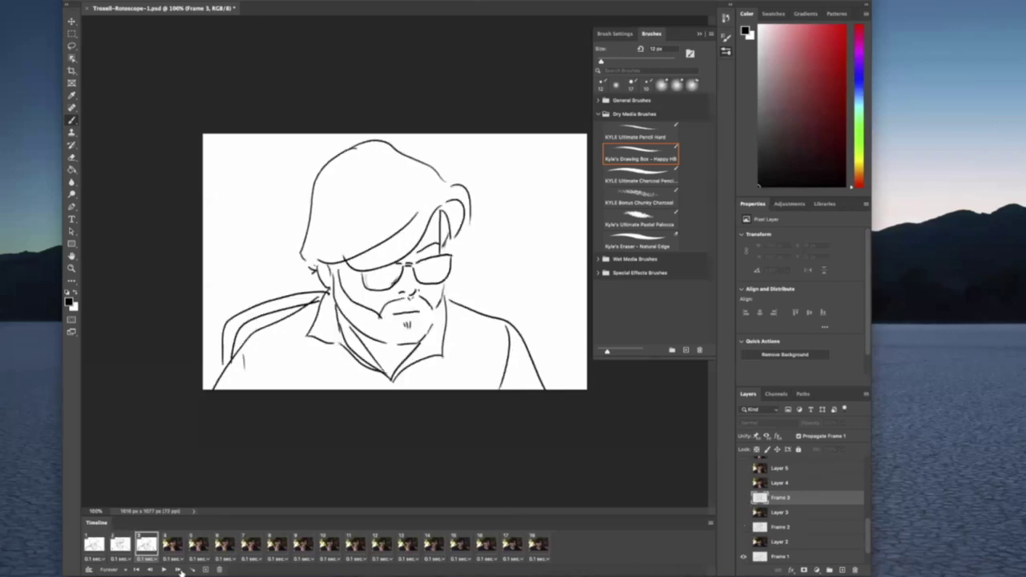
{"action": "left_click", "coordinate": [743, 498]}
{"action": "left_click", "coordinate": [742, 556]}
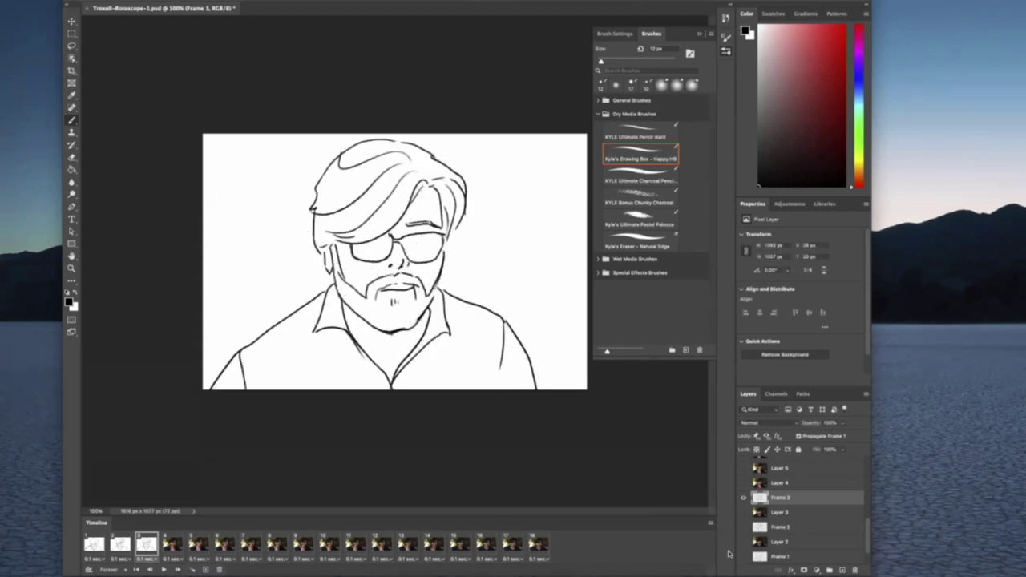
Delete all timeline frames from the fourth one onward
{"action": "left_click", "coordinate": [175, 549]}
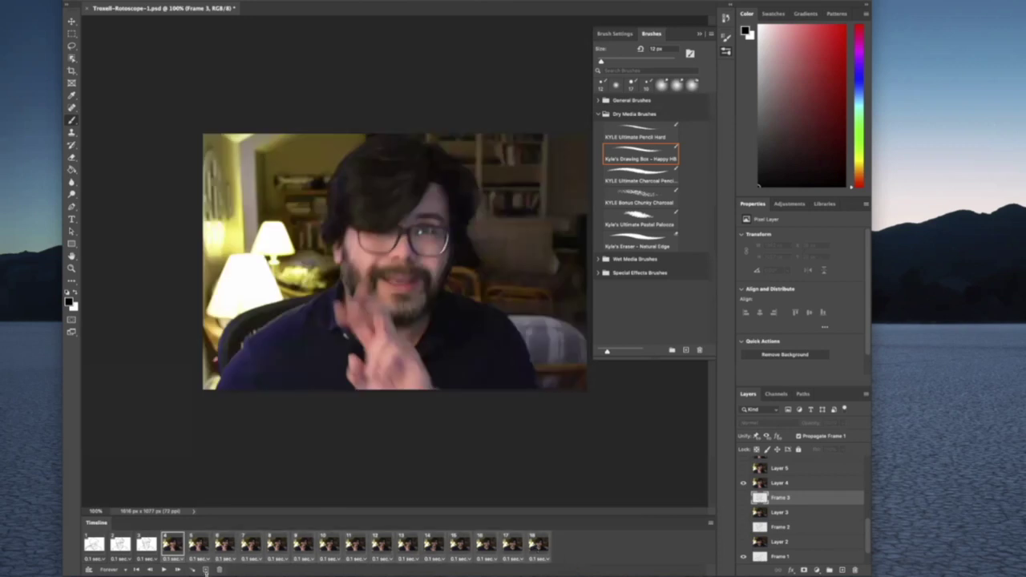
{"action": "left_click", "coordinate": [220, 570]}
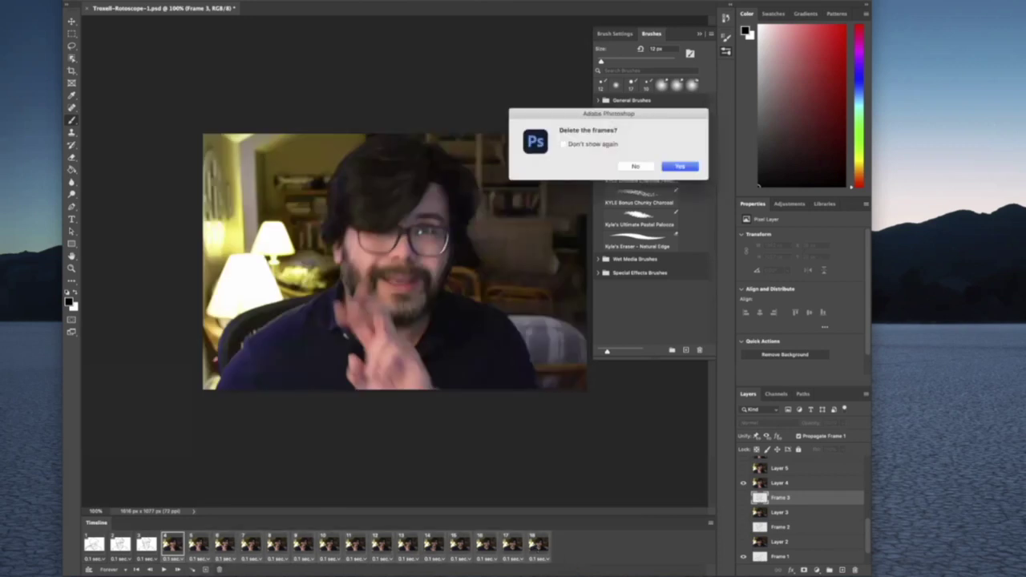
{"action": "left_click", "coordinate": [688, 168]}
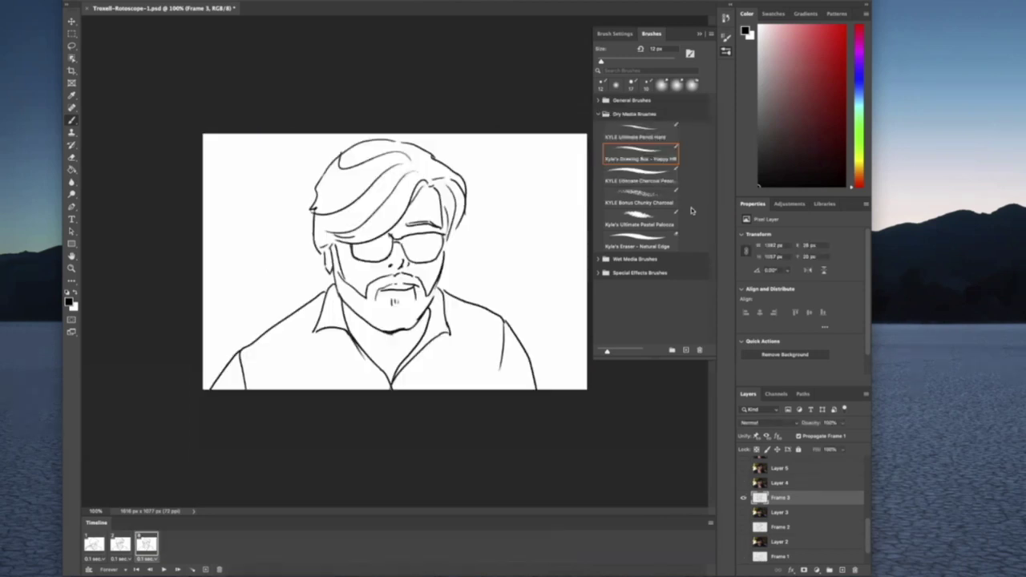
Play back the three-frame line animation from the first timeline frame and stop it
{"action": "left_click", "coordinate": [97, 548]}
{"action": "left_click", "coordinate": [164, 570]}
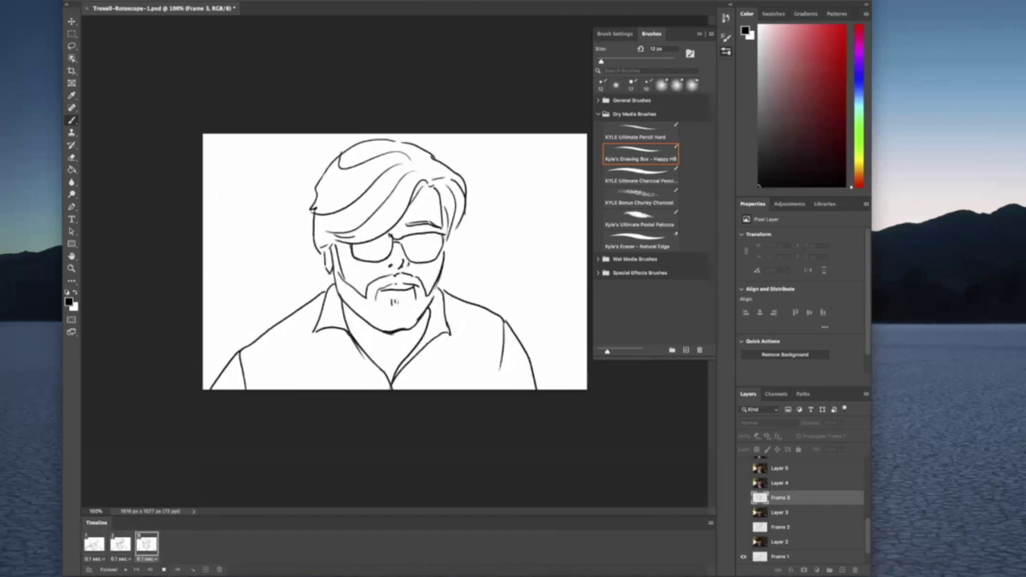
{"action": "left_click", "coordinate": [164, 569]}
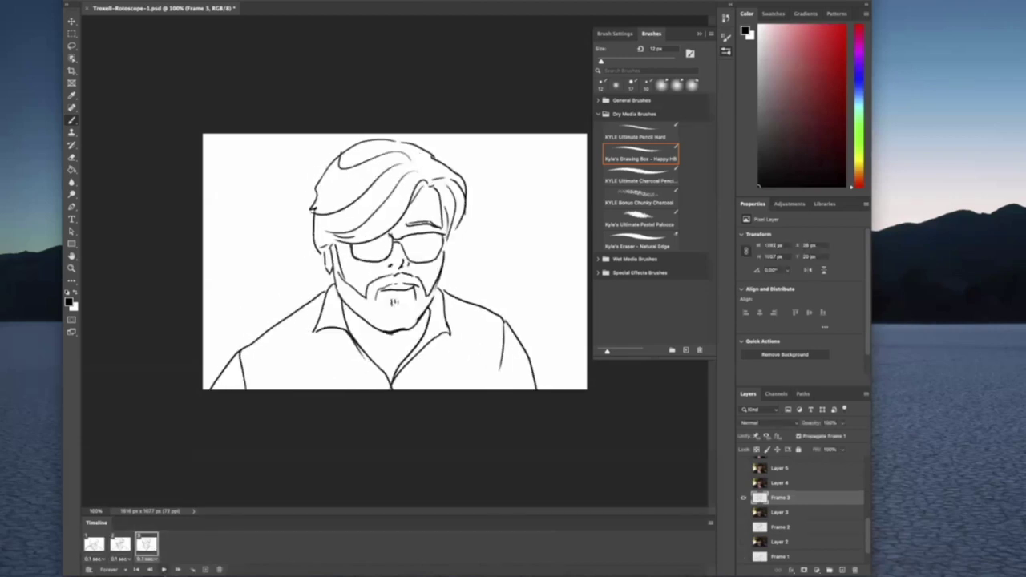
{"action": "left_click", "coordinate": [163, 570]}
{"action": "left_click", "coordinate": [164, 569]}
Add a fourth timeline frame showing Layer 4, and create an empty layer directly above Layer 4
{"action": "left_click", "coordinate": [205, 569]}
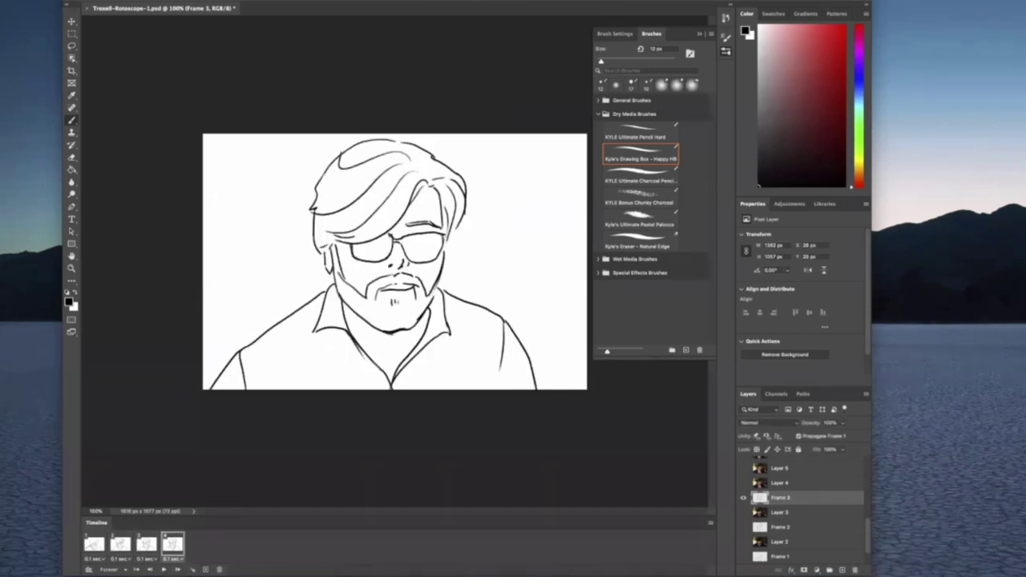
{"action": "left_click", "coordinate": [743, 483]}
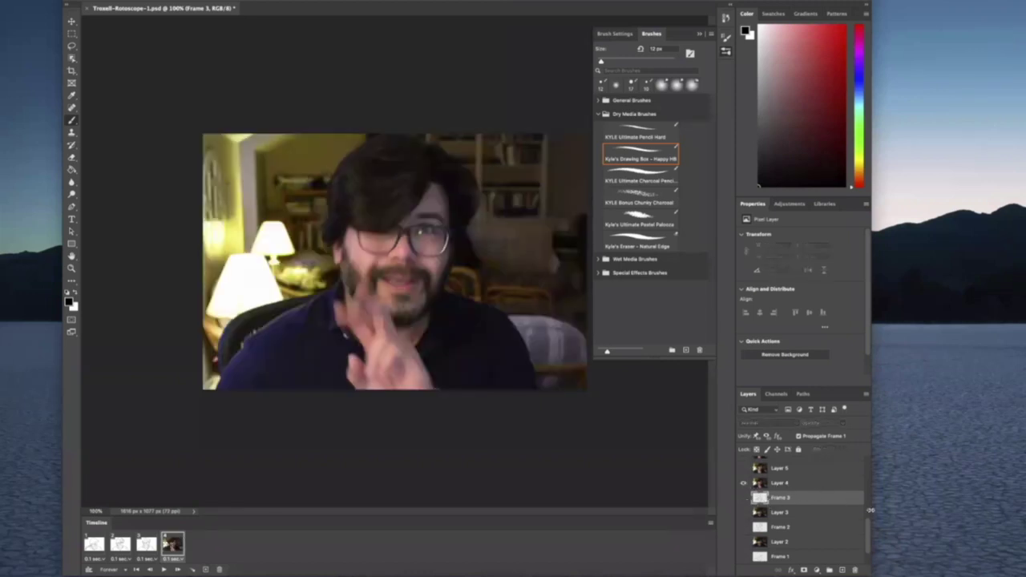
{"action": "left_click", "coordinate": [842, 569]}
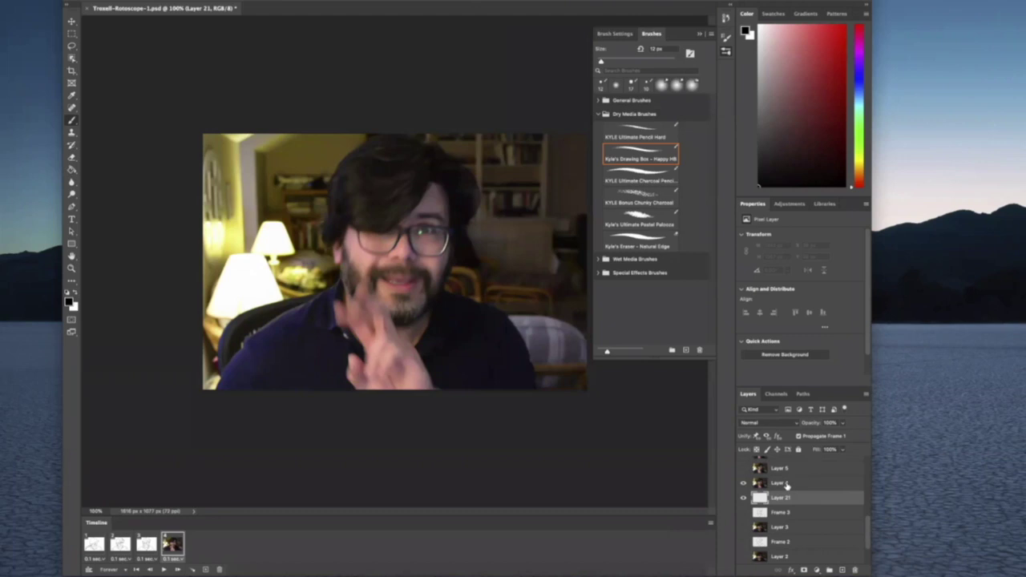
{"action": "left_click", "coordinate": [790, 484]}
{"action": "left_click", "coordinate": [841, 569]}
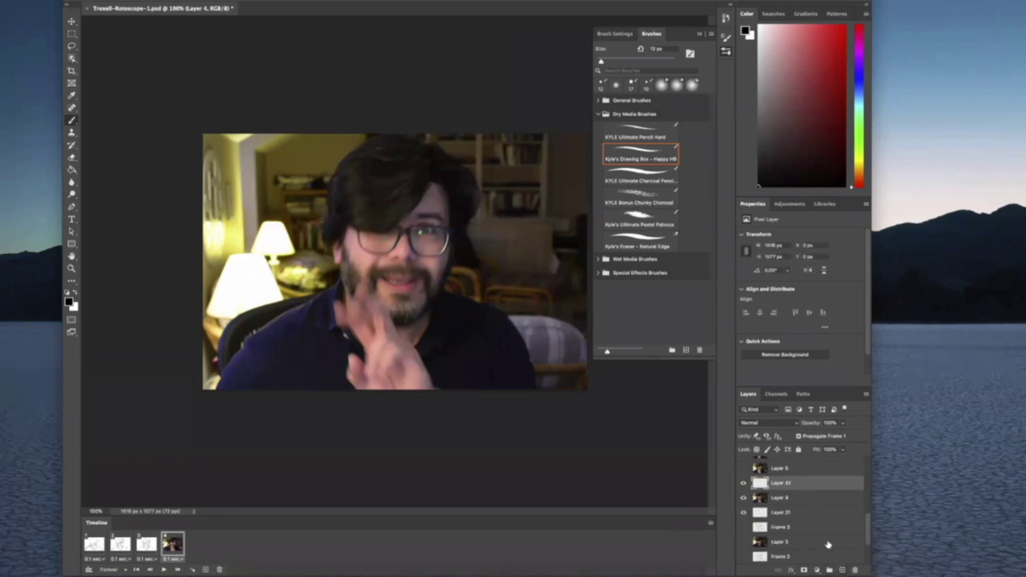
Reduce the opacity of Layer 4 to 57% and name the empty layer above it "Frame 4"
{"action": "left_click", "coordinate": [798, 497]}
{"action": "left_click_drag", "start_coordinate": [843, 423], "coordinate": [823, 437]}
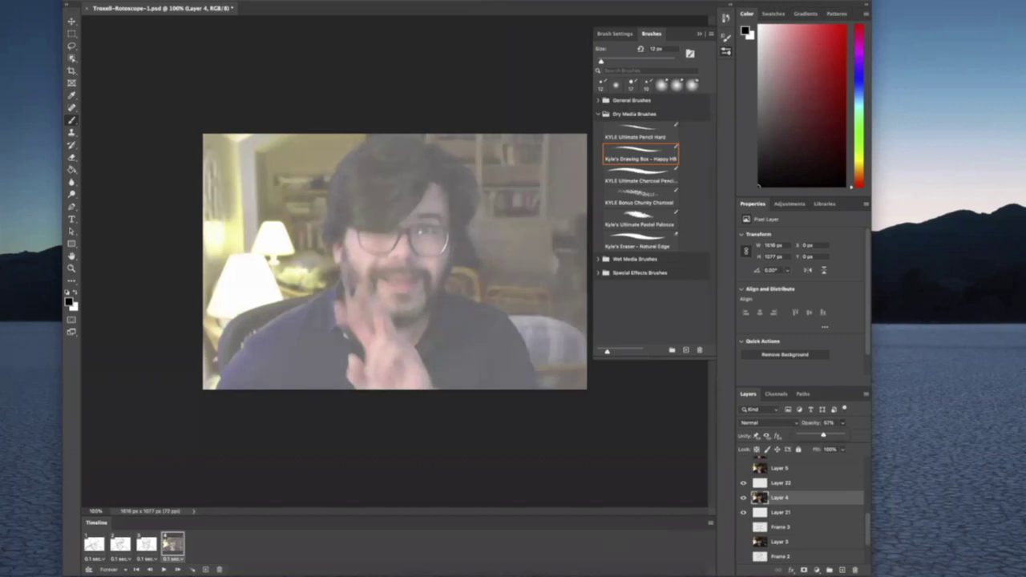
{"action": "left_click", "coordinate": [798, 483]}
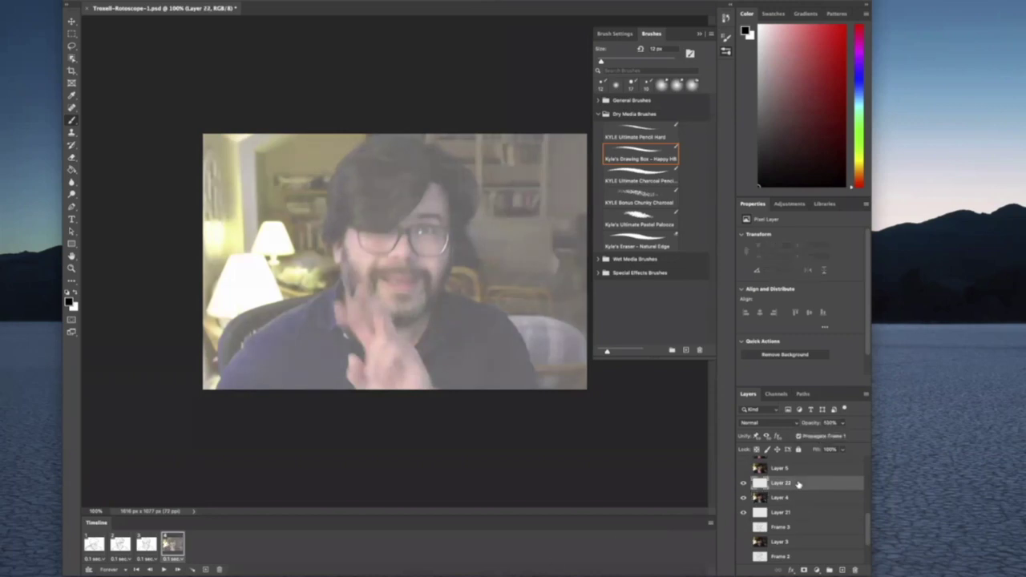
{"action": "double_click", "coordinate": [781, 482]}
{"action": "type", "text": "Frame 4"}
{"action": "key", "text": "Return"}
Trace the swept fringe, crown and side locks of the hair in black on the Frame 4 layer
{"action": "left_click_drag", "start_coordinate": [440, 184], "coordinate": [346, 227]}
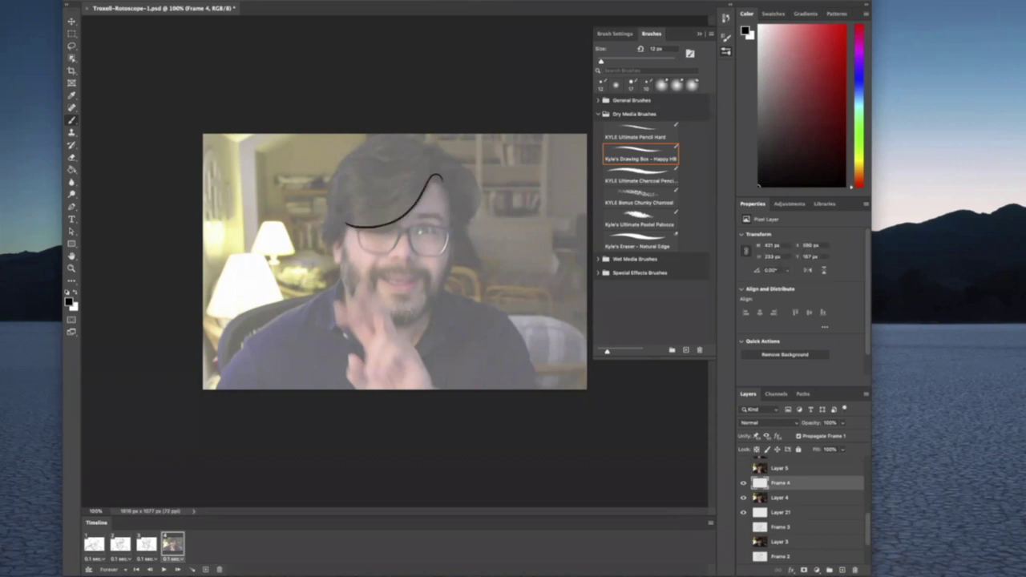
{"action": "mouse_move", "coordinate": [429, 176]}
{"action": "left_mouse_down"}
{"action": "mouse_move", "coordinate": [336, 224]}
{"action": "mouse_move", "coordinate": [347, 198]}
{"action": "mouse_move", "coordinate": [334, 202]}
{"action": "left_mouse_up"}
{"action": "mouse_move", "coordinate": [437, 157]}
{"action": "left_mouse_down"}
{"action": "mouse_move", "coordinate": [350, 148]}
{"action": "mouse_move", "coordinate": [322, 245]}
{"action": "left_mouse_up"}
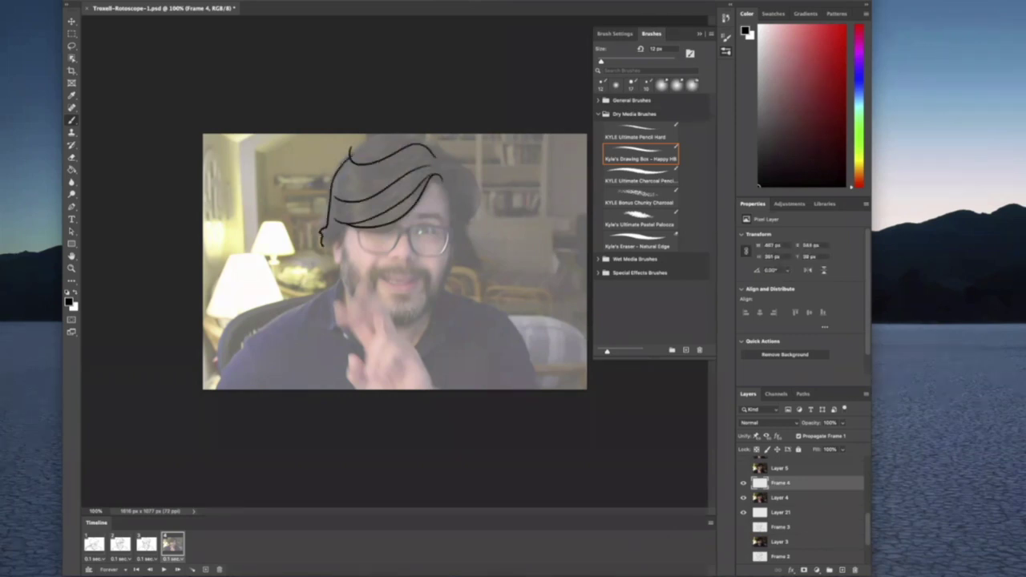
{"action": "mouse_move", "coordinate": [360, 148]}
{"action": "left_mouse_down"}
{"action": "mouse_move", "coordinate": [417, 133]}
{"action": "mouse_move", "coordinate": [445, 155]}
{"action": "mouse_move", "coordinate": [463, 213]}
{"action": "left_mouse_up"}
{"action": "mouse_move", "coordinate": [455, 161]}
{"action": "left_mouse_down"}
{"action": "mouse_move", "coordinate": [474, 226]}
{"action": "mouse_move", "coordinate": [478, 215]}
{"action": "left_mouse_up"}
Trace the ear, glasses, eyebrow, nose, moustache, mouth and jawline on the Frame 4 layer
{"action": "mouse_move", "coordinate": [445, 183]}
{"action": "left_mouse_down"}
{"action": "mouse_move", "coordinate": [457, 221]}
{"action": "mouse_move", "coordinate": [442, 213]}
{"action": "mouse_move", "coordinate": [412, 228]}
{"action": "mouse_move", "coordinate": [415, 253]}
{"action": "mouse_move", "coordinate": [440, 257]}
{"action": "mouse_move", "coordinate": [448, 238]}
{"action": "mouse_move", "coordinate": [418, 252]}
{"action": "mouse_move", "coordinate": [441, 254]}
{"action": "mouse_move", "coordinate": [447, 239]}
{"action": "mouse_move", "coordinate": [418, 230]}
{"action": "mouse_move", "coordinate": [456, 228]}
{"action": "mouse_move", "coordinate": [363, 249]}
{"action": "mouse_move", "coordinate": [392, 253]}
{"action": "mouse_move", "coordinate": [359, 240]}
{"action": "mouse_move", "coordinate": [387, 251]}
{"action": "mouse_move", "coordinate": [402, 228]}
{"action": "mouse_move", "coordinate": [340, 248]}
{"action": "mouse_move", "coordinate": [332, 240]}
{"action": "mouse_move", "coordinate": [345, 286]}
{"action": "left_mouse_up"}
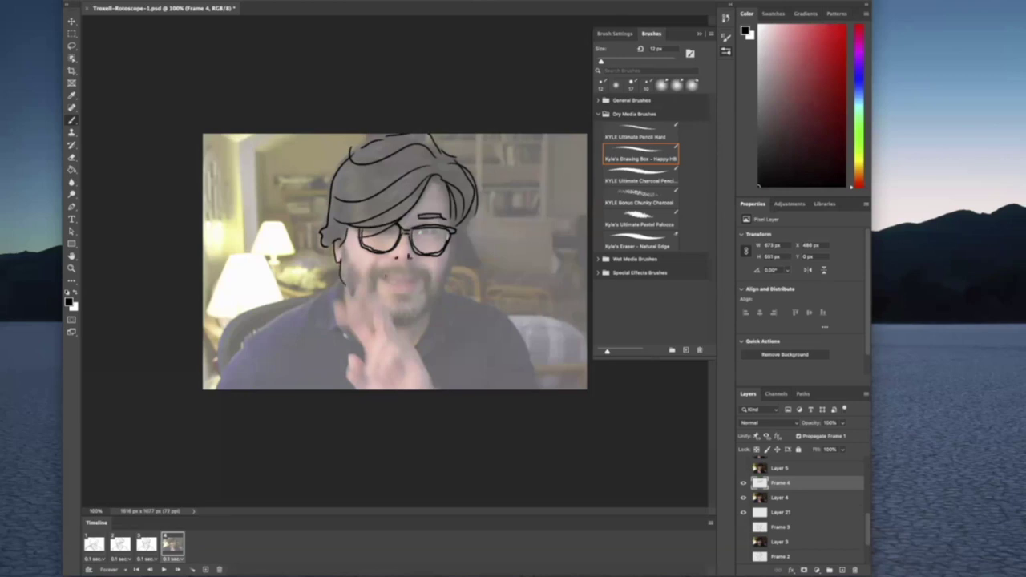
{"action": "mouse_move", "coordinate": [400, 262]}
{"action": "left_mouse_down"}
{"action": "mouse_move", "coordinate": [376, 269]}
{"action": "mouse_move", "coordinate": [431, 276]}
{"action": "left_mouse_up"}
{"action": "mouse_move", "coordinate": [452, 238]}
{"action": "left_mouse_down"}
{"action": "mouse_move", "coordinate": [449, 266]}
{"action": "mouse_move", "coordinate": [409, 323]}
{"action": "left_mouse_up"}
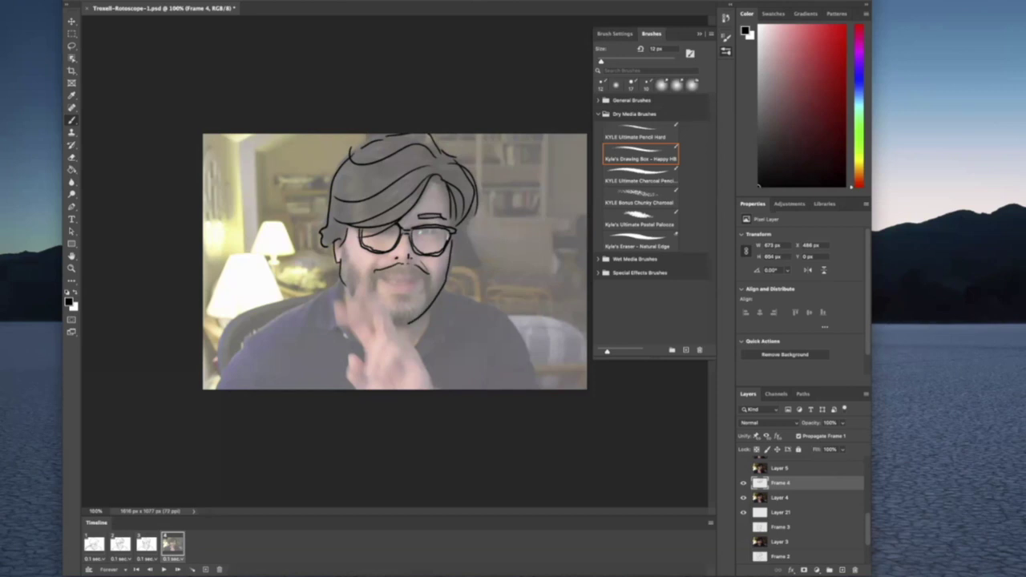
{"action": "mouse_move", "coordinate": [446, 270]}
{"action": "left_mouse_down"}
{"action": "mouse_move", "coordinate": [429, 295]}
{"action": "mouse_move", "coordinate": [420, 282]}
{"action": "left_mouse_up"}
Trace the shirt collar, shoulders and both sleeves on the Frame 4 layer
{"action": "mouse_move", "coordinate": [339, 277]}
{"action": "left_mouse_down"}
{"action": "mouse_move", "coordinate": [327, 293]}
{"action": "mouse_move", "coordinate": [335, 328]}
{"action": "left_mouse_up"}
{"action": "left_click_drag", "start_coordinate": [327, 290], "coordinate": [253, 390]}
{"action": "left_click_drag", "start_coordinate": [249, 341], "coordinate": [219, 390]}
{"action": "mouse_move", "coordinate": [442, 286]}
{"action": "left_mouse_down"}
{"action": "mouse_move", "coordinate": [498, 308]}
{"action": "mouse_move", "coordinate": [488, 388]}
{"action": "left_mouse_up"}
{"action": "mouse_move", "coordinate": [502, 306]}
{"action": "left_mouse_down"}
{"action": "mouse_move", "coordinate": [530, 373]}
{"action": "mouse_move", "coordinate": [489, 384]}
{"action": "mouse_move", "coordinate": [535, 390]}
{"action": "left_mouse_up"}
{"action": "mouse_move", "coordinate": [430, 305]}
{"action": "left_mouse_down"}
{"action": "mouse_move", "coordinate": [421, 345]}
{"action": "mouse_move", "coordinate": [445, 354]}
{"action": "left_mouse_up"}
{"action": "left_click_drag", "start_coordinate": [450, 317], "coordinate": [453, 336]}
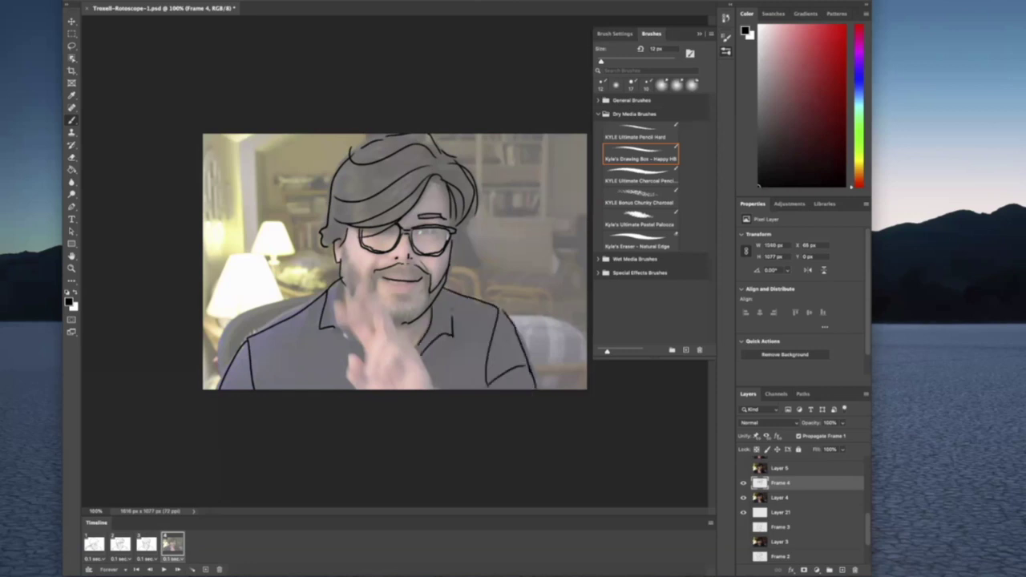
{"action": "left_click_drag", "start_coordinate": [446, 294], "coordinate": [452, 335]}
Add the cheek and chin lines, and trace the blurred hand with its raised fingers and motion lines on Frame 4
{"action": "mouse_move", "coordinate": [344, 243]}
{"action": "left_mouse_down"}
{"action": "mouse_move", "coordinate": [365, 277]}
{"action": "mouse_move", "coordinate": [406, 305]}
{"action": "mouse_move", "coordinate": [394, 273]}
{"action": "mouse_move", "coordinate": [425, 276]}
{"action": "mouse_move", "coordinate": [424, 292]}
{"action": "left_mouse_up"}
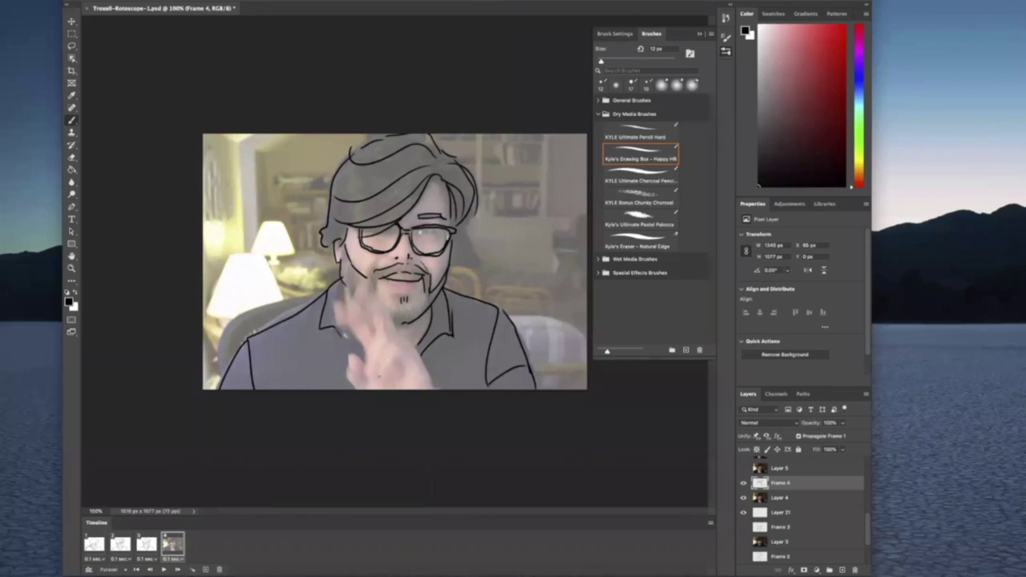
{"action": "mouse_move", "coordinate": [350, 371]}
{"action": "left_mouse_down"}
{"action": "mouse_move", "coordinate": [353, 389]}
{"action": "mouse_move", "coordinate": [348, 352]}
{"action": "mouse_move", "coordinate": [368, 356]}
{"action": "mouse_move", "coordinate": [363, 373]}
{"action": "mouse_move", "coordinate": [378, 388]}
{"action": "left_mouse_up"}
{"action": "mouse_move", "coordinate": [375, 342]}
{"action": "left_mouse_down"}
{"action": "mouse_move", "coordinate": [387, 363]}
{"action": "mouse_move", "coordinate": [376, 389]}
{"action": "mouse_move", "coordinate": [399, 337]}
{"action": "mouse_move", "coordinate": [437, 390]}
{"action": "left_mouse_up"}
{"action": "mouse_move", "coordinate": [393, 327]}
{"action": "left_mouse_down"}
{"action": "mouse_move", "coordinate": [375, 282]}
{"action": "mouse_move", "coordinate": [383, 337]}
{"action": "mouse_move", "coordinate": [367, 343]}
{"action": "left_mouse_up"}
{"action": "left_click_drag", "start_coordinate": [348, 294], "coordinate": [377, 338]}
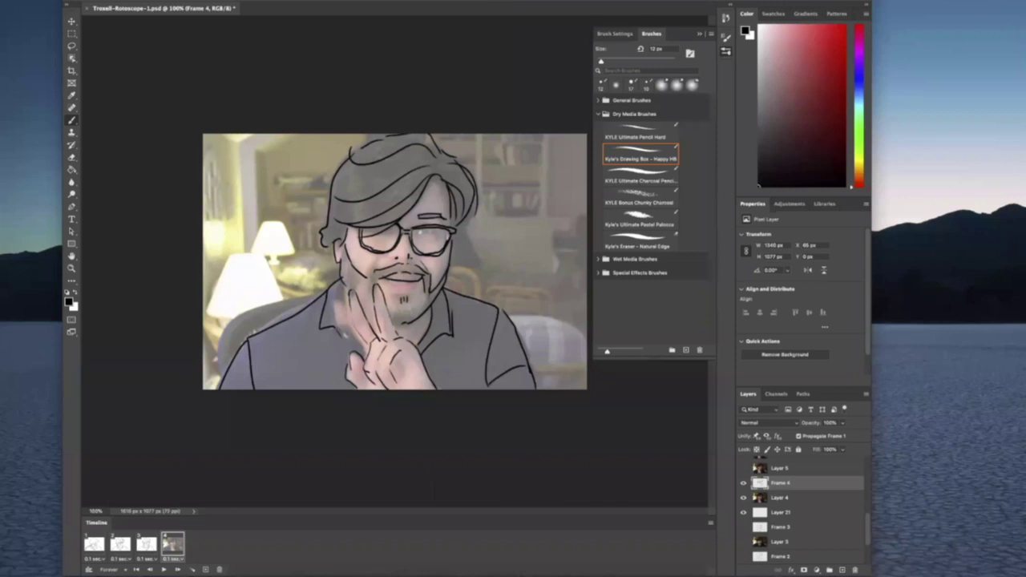
{"action": "mouse_move", "coordinate": [343, 288]}
{"action": "left_mouse_down"}
{"action": "mouse_move", "coordinate": [324, 371]}
{"action": "mouse_move", "coordinate": [336, 389]}
{"action": "left_mouse_up"}
{"action": "left_click_drag", "start_coordinate": [373, 294], "coordinate": [353, 336]}
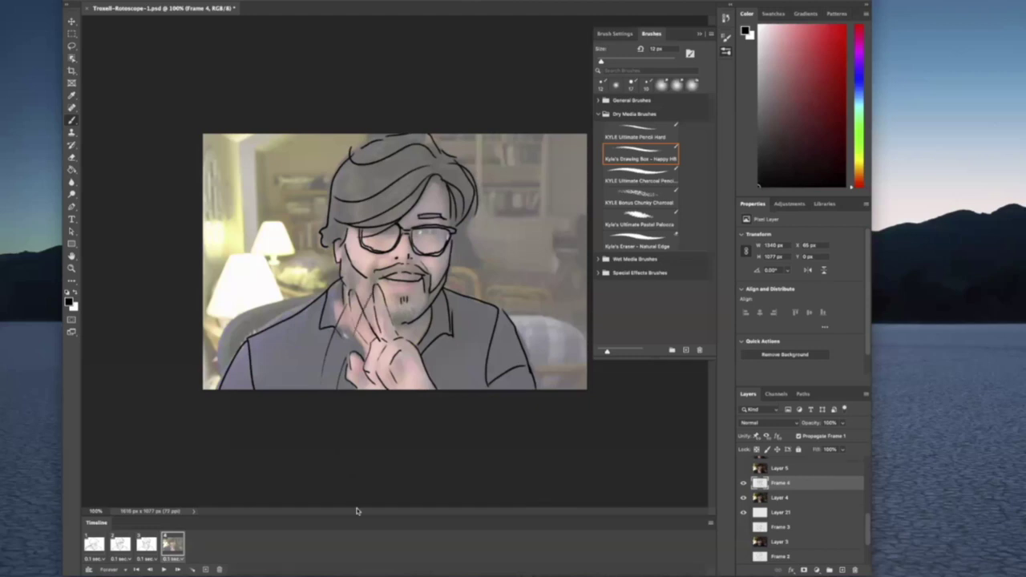
Hide the Layer 4 photo in the fourth timeline frame and play back the animation
{"action": "left_click", "coordinate": [743, 497]}
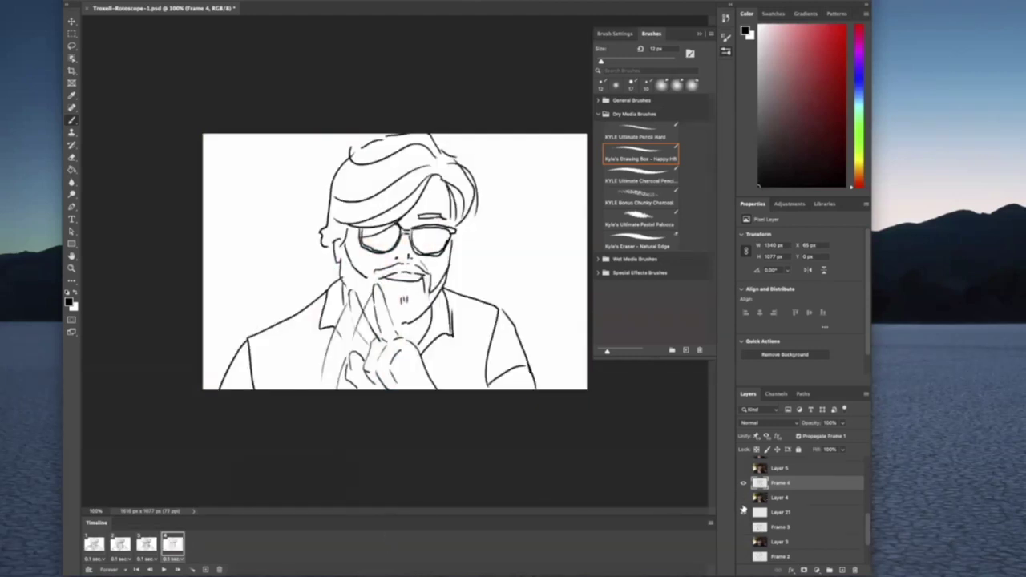
{"action": "left_click", "coordinate": [162, 569]}
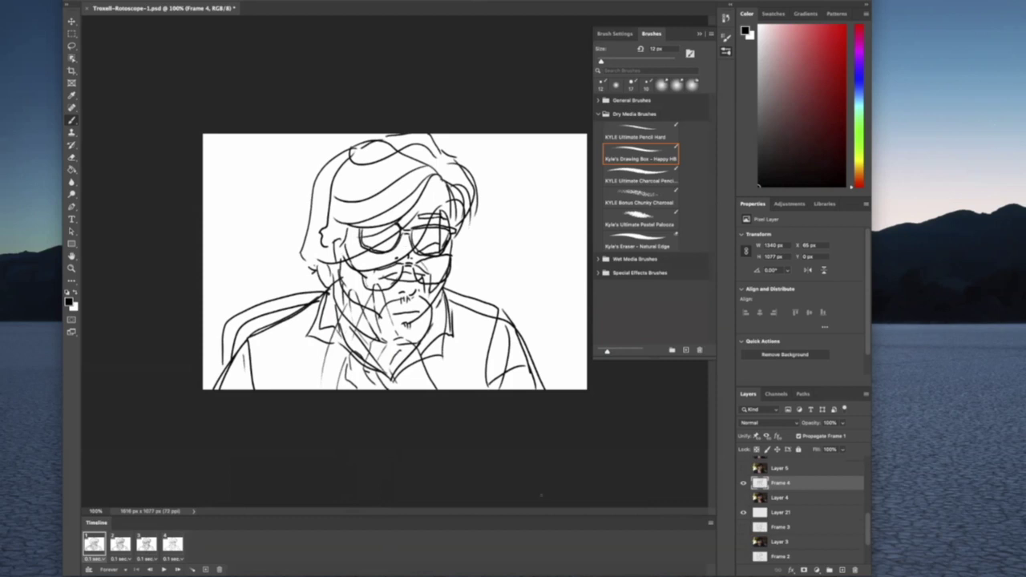
Hide the Frame 4 drawing in the first timeline frame, check the other frames, and show the drawing in the fourth
{"action": "left_click", "coordinate": [744, 483]}
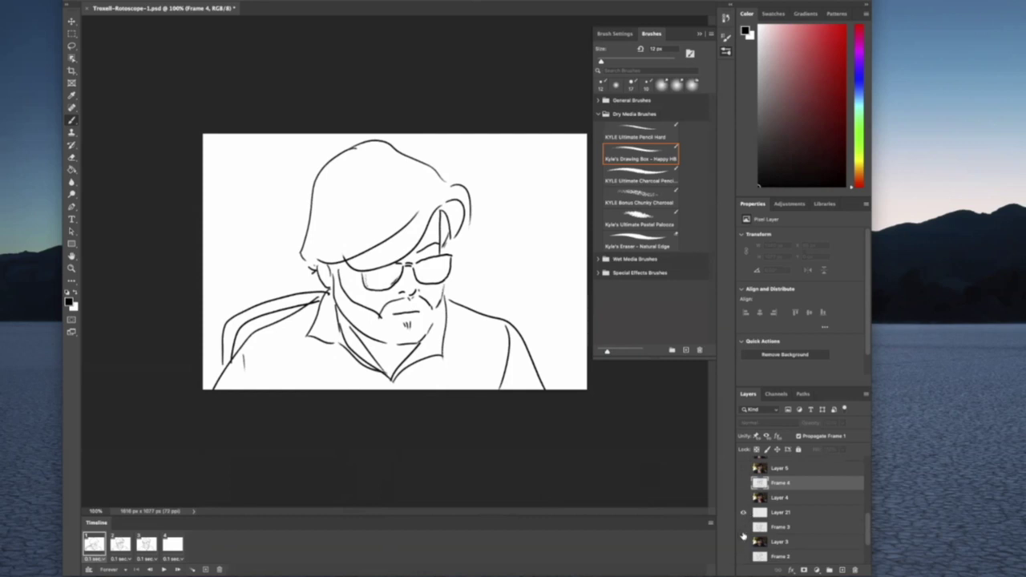
{"action": "left_click_drag", "start_coordinate": [867, 522], "coordinate": [863, 553]}
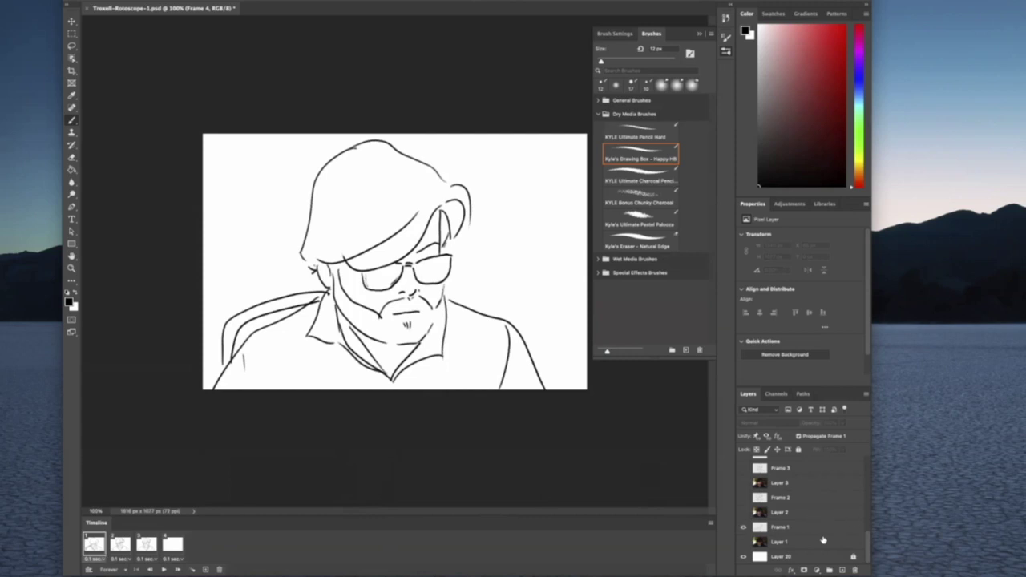
{"action": "left_click", "coordinate": [121, 545]}
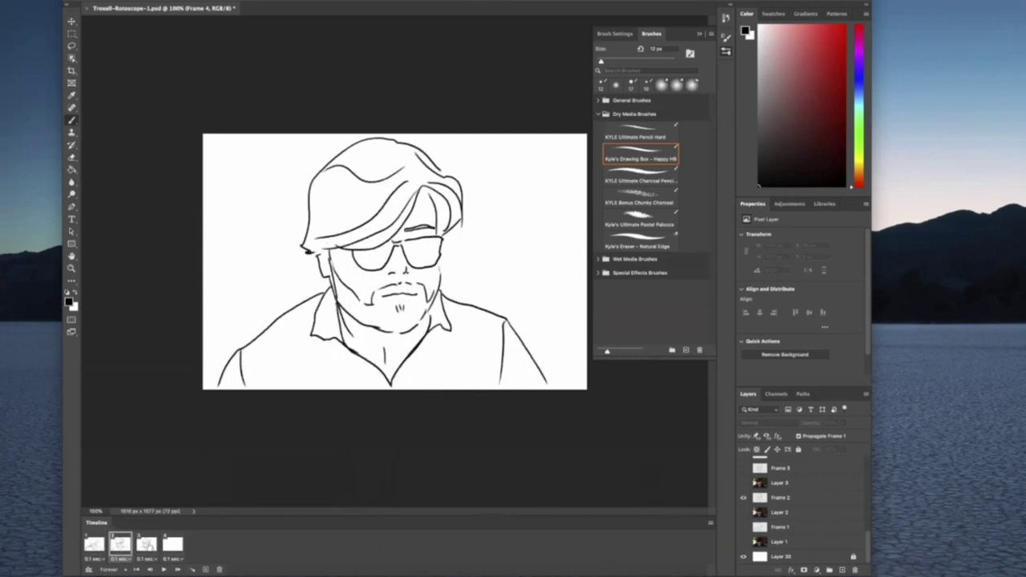
{"action": "left_click", "coordinate": [149, 547]}
{"action": "left_click", "coordinate": [171, 546]}
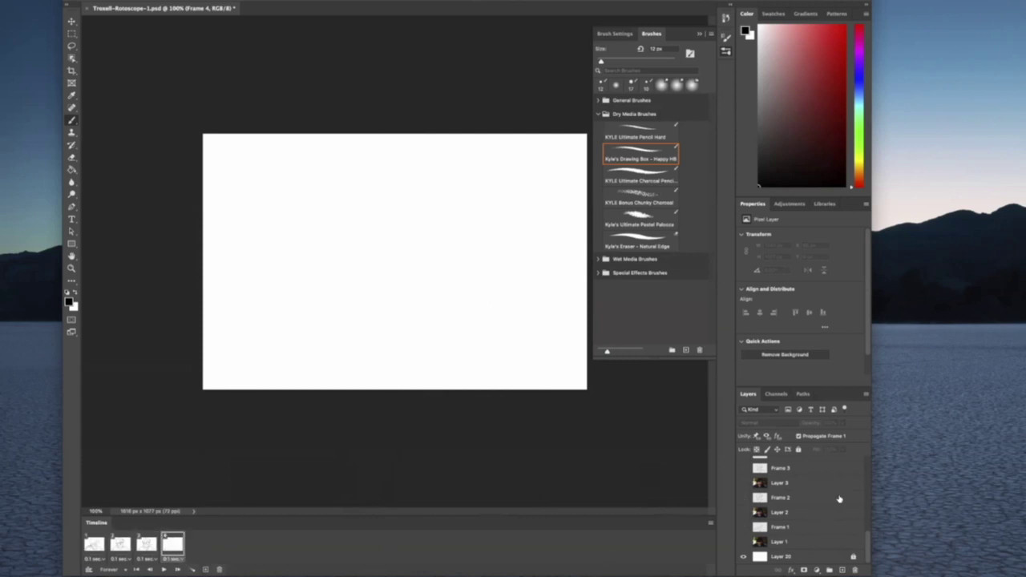
{"action": "scroll", "coordinate": [867, 542], "scroll_direction": "up", "scroll_amount": 3}
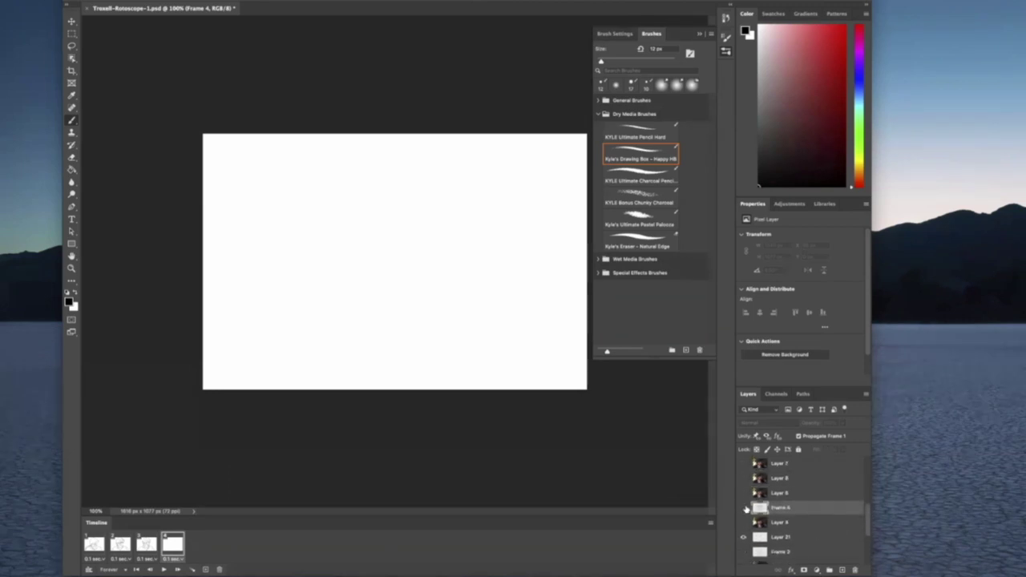
{"action": "left_click", "coordinate": [742, 508]}
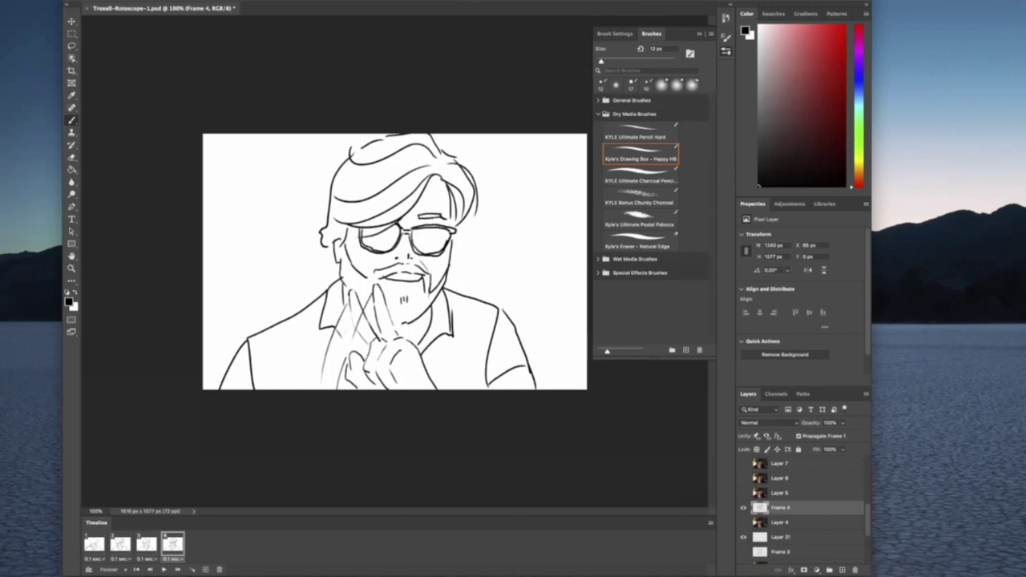
Play back the four-frame line animation, stop it, and select the fourth timeline frame
{"action": "left_click", "coordinate": [164, 569]}
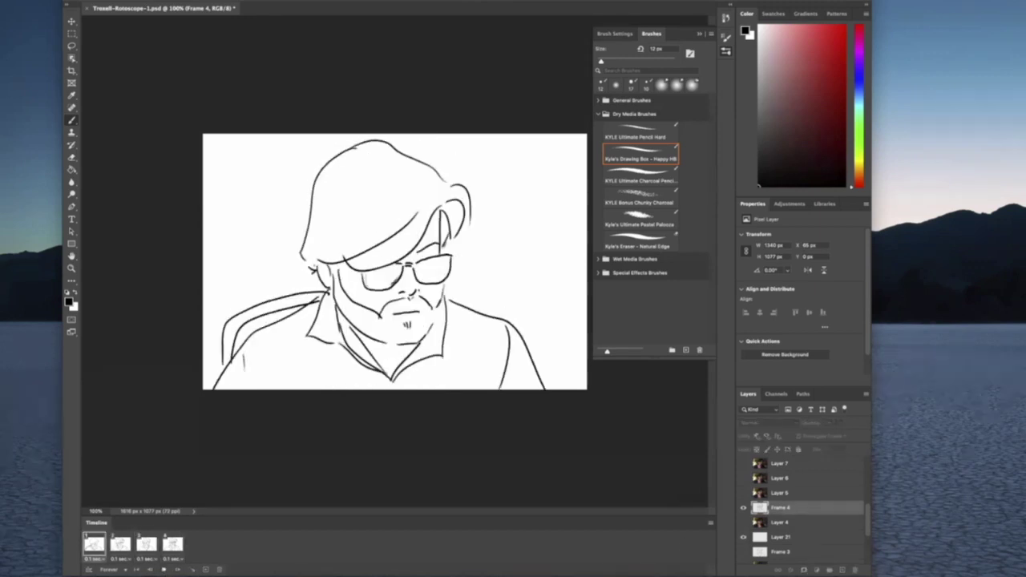
{"action": "left_click", "coordinate": [164, 569]}
{"action": "left_click", "coordinate": [164, 569]}
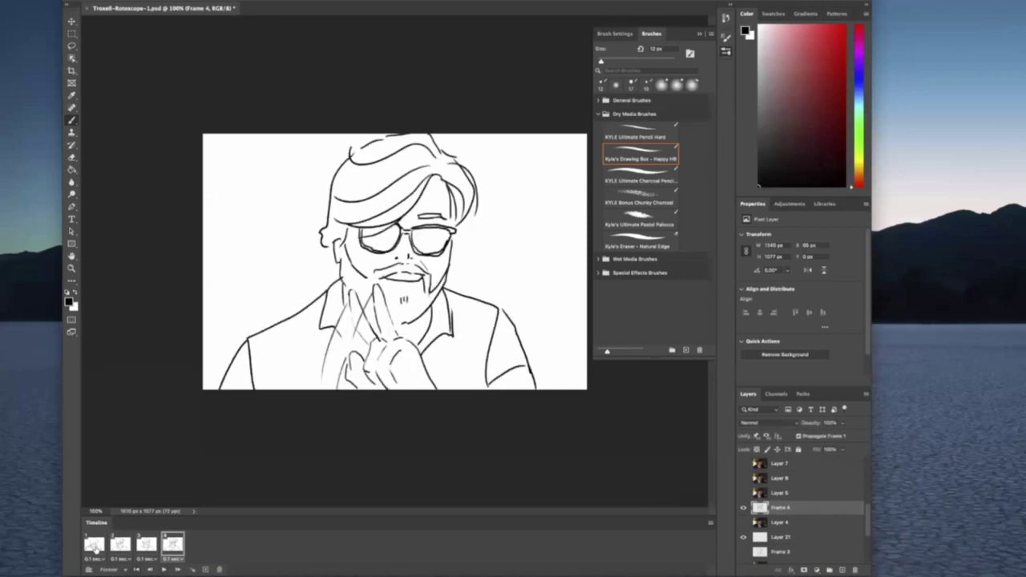
{"action": "left_click", "coordinate": [164, 546]}
In the fourth timeline frame, hide the Frame 4 drawing, move empty Layer 21 directly above Layer 5, and show Layer 5
{"action": "left_click", "coordinate": [744, 508]}
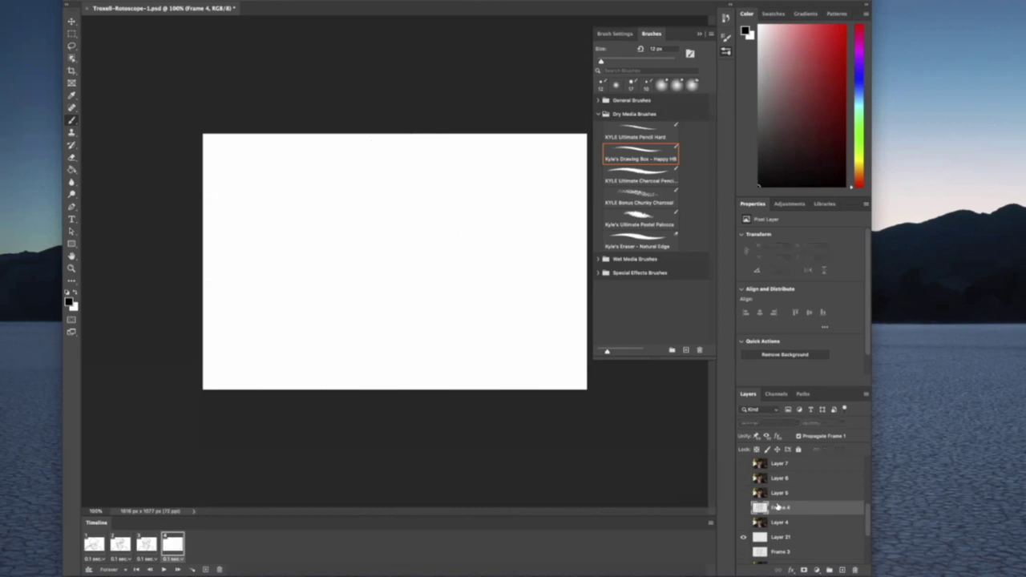
{"action": "left_click_drag", "start_coordinate": [788, 540], "coordinate": [792, 486]}
{"action": "left_click", "coordinate": [744, 508]}
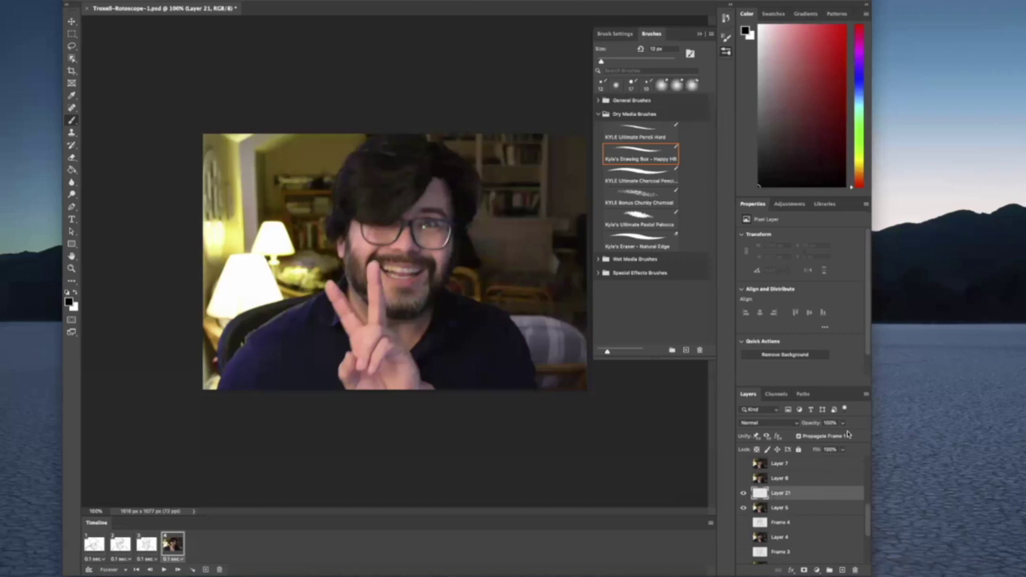
Reduce the opacity of Layer 5 to 47% and rename the empty layer above it "Frame 5"
{"action": "left_click", "coordinate": [791, 509]}
{"action": "left_click", "coordinate": [842, 422]}
{"action": "left_click_drag", "start_coordinate": [842, 435], "coordinate": [815, 435]}
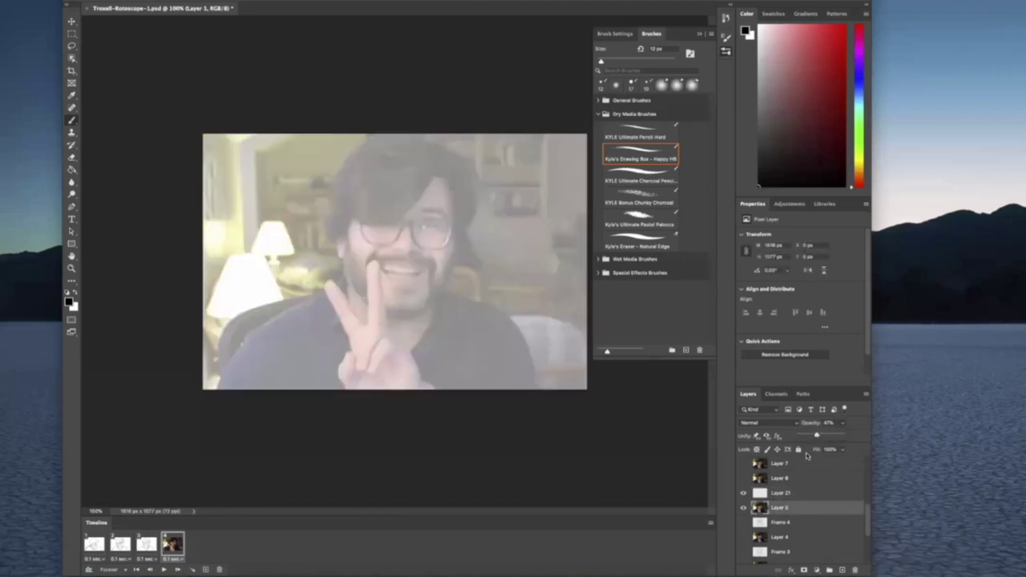
{"action": "double_click", "coordinate": [782, 493]}
{"action": "type", "text": "Fr"}
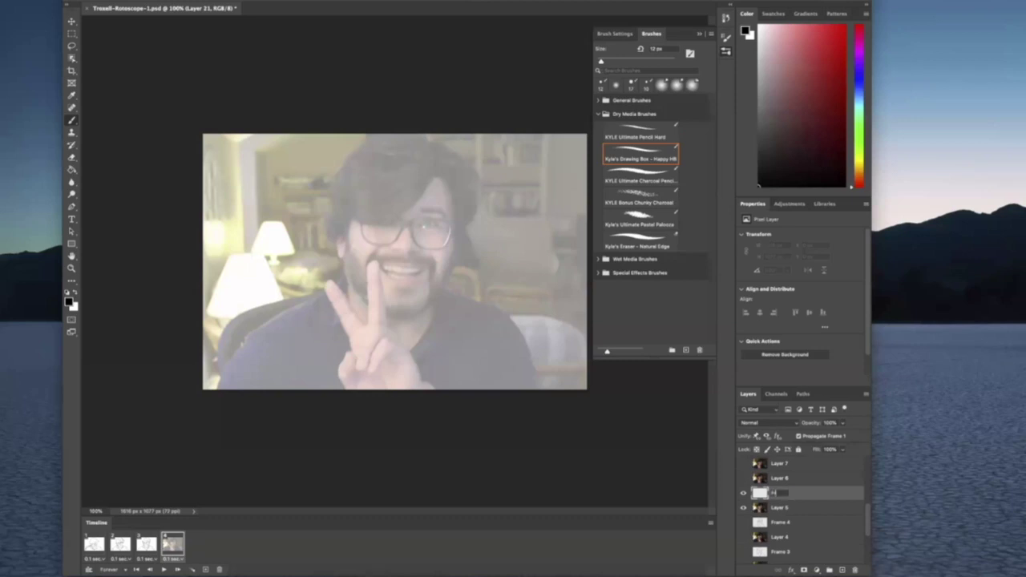
{"action": "type", "text": "ame 5"}
{"action": "key", "text": "Return"}
Trace the hair outline, fringe and side strands in black on the Frame 5 layer
{"action": "mouse_move", "coordinate": [434, 163]}
{"action": "left_mouse_down"}
{"action": "mouse_move", "coordinate": [372, 221]}
{"action": "mouse_move", "coordinate": [333, 224]}
{"action": "mouse_move", "coordinate": [370, 212]}
{"action": "left_mouse_up"}
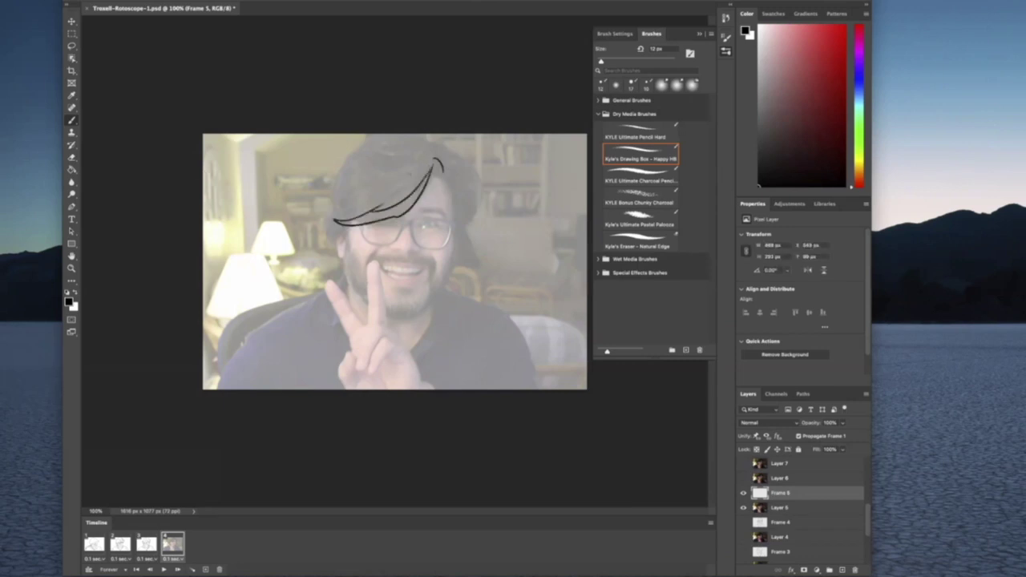
{"action": "mouse_move", "coordinate": [429, 158]}
{"action": "left_mouse_down"}
{"action": "mouse_move", "coordinate": [355, 174]}
{"action": "mouse_move", "coordinate": [361, 147]}
{"action": "mouse_move", "coordinate": [325, 233]}
{"action": "mouse_move", "coordinate": [334, 240]}
{"action": "left_mouse_up"}
{"action": "mouse_move", "coordinate": [379, 138]}
{"action": "left_mouse_down"}
{"action": "mouse_move", "coordinate": [439, 136]}
{"action": "mouse_move", "coordinate": [473, 167]}
{"action": "mouse_move", "coordinate": [470, 224]}
{"action": "left_mouse_up"}
{"action": "left_click_drag", "start_coordinate": [461, 169], "coordinate": [465, 226]}
{"action": "left_click_drag", "start_coordinate": [452, 178], "coordinate": [459, 218]}
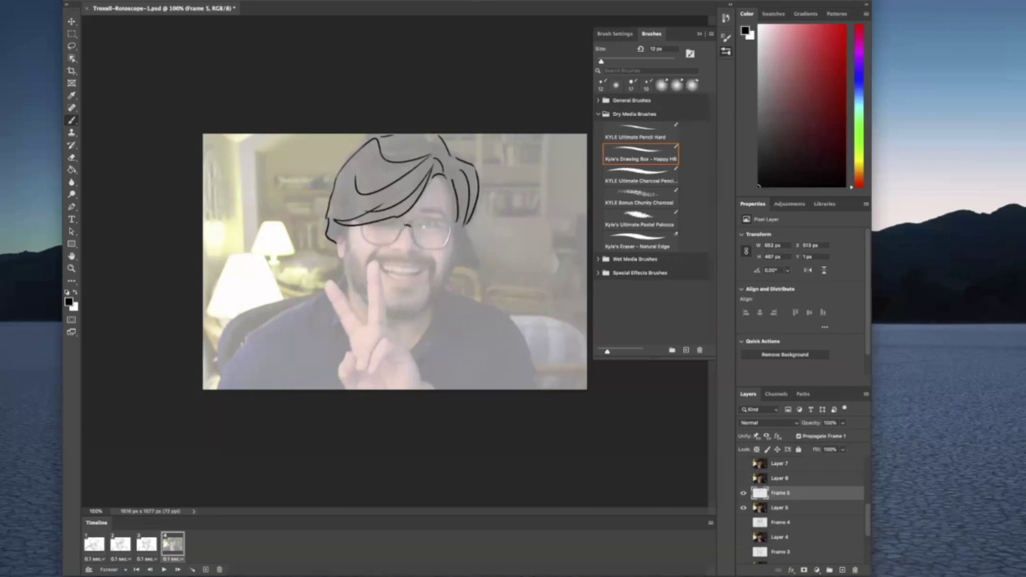
Trace the glasses, eyebrow, ear, cheek lines and jawline on the Frame 5 layer
{"action": "mouse_move", "coordinate": [401, 228]}
{"action": "left_mouse_down"}
{"action": "mouse_move", "coordinate": [396, 242]}
{"action": "mouse_move", "coordinate": [363, 242]}
{"action": "mouse_move", "coordinate": [390, 247]}
{"action": "mouse_move", "coordinate": [397, 235]}
{"action": "mouse_move", "coordinate": [443, 248]}
{"action": "mouse_move", "coordinate": [454, 228]}
{"action": "mouse_move", "coordinate": [415, 221]}
{"action": "mouse_move", "coordinate": [458, 224]}
{"action": "mouse_move", "coordinate": [446, 213]}
{"action": "left_mouse_up"}
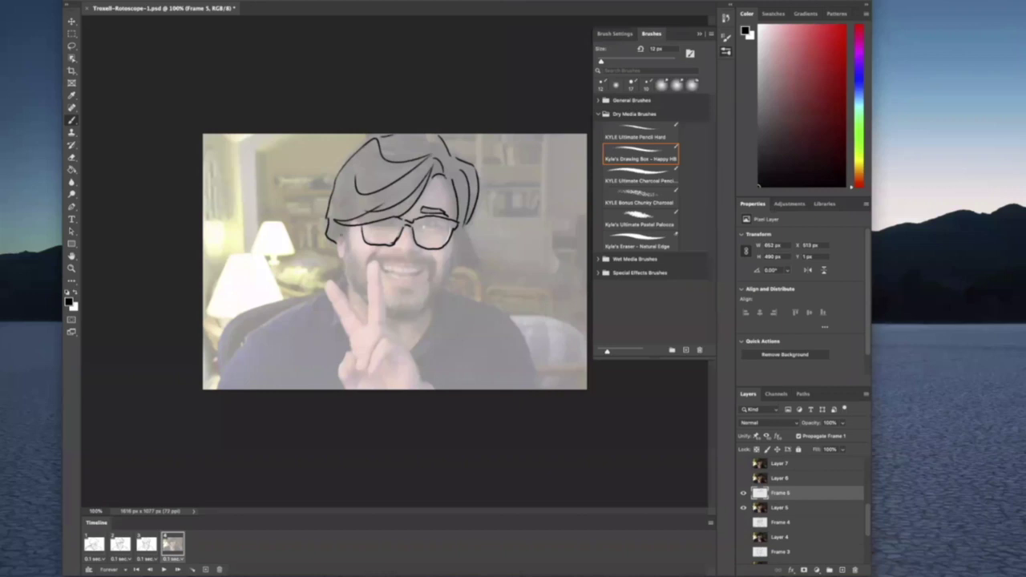
{"action": "left_click_drag", "start_coordinate": [338, 242], "coordinate": [364, 300]}
{"action": "left_click_drag", "start_coordinate": [378, 249], "coordinate": [365, 265]}
{"action": "left_click_drag", "start_coordinate": [437, 254], "coordinate": [430, 277]}
{"action": "mouse_move", "coordinate": [450, 233]}
{"action": "left_mouse_down"}
{"action": "mouse_move", "coordinate": [445, 284]}
{"action": "mouse_move", "coordinate": [412, 317]}
{"action": "mouse_move", "coordinate": [438, 287]}
{"action": "left_mouse_up"}
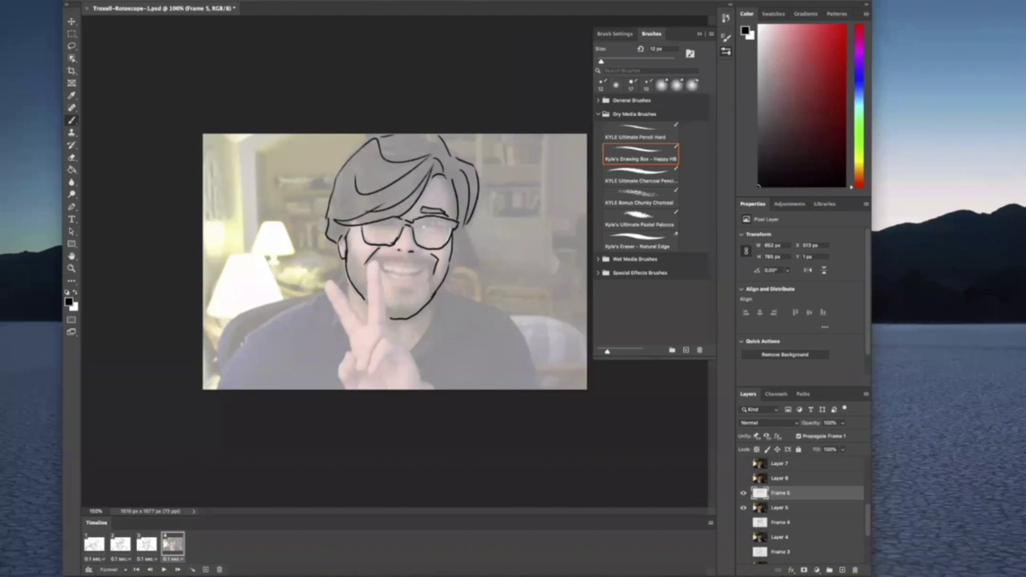
Trace the open smiling mouth, moustache and chin marks, and refine the nose, glasses and cheek lines on Frame 5
{"action": "mouse_move", "coordinate": [379, 264]}
{"action": "left_mouse_down"}
{"action": "mouse_move", "coordinate": [423, 265]}
{"action": "mouse_move", "coordinate": [399, 280]}
{"action": "mouse_move", "coordinate": [423, 267]}
{"action": "mouse_move", "coordinate": [410, 277]}
{"action": "left_mouse_up"}
{"action": "mouse_move", "coordinate": [388, 272]}
{"action": "left_mouse_down"}
{"action": "mouse_move", "coordinate": [412, 275]}
{"action": "mouse_move", "coordinate": [398, 257]}
{"action": "mouse_move", "coordinate": [435, 259]}
{"action": "mouse_move", "coordinate": [406, 261]}
{"action": "left_mouse_up"}
{"action": "left_click_drag", "start_coordinate": [351, 235], "coordinate": [360, 265]}
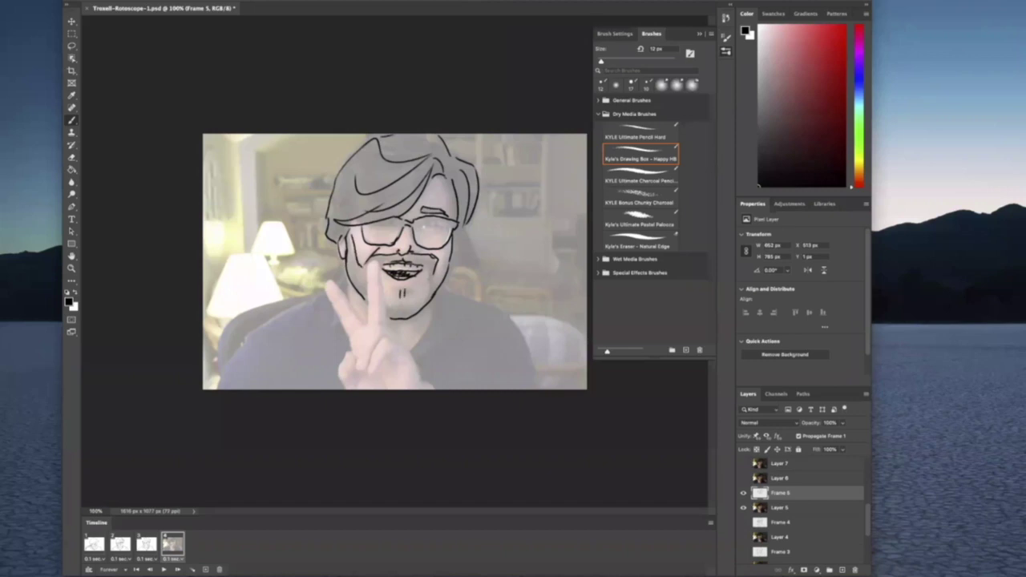
{"action": "mouse_move", "coordinate": [415, 237]}
{"action": "left_mouse_down"}
{"action": "mouse_move", "coordinate": [442, 245]}
{"action": "mouse_move", "coordinate": [450, 230]}
{"action": "mouse_move", "coordinate": [415, 220]}
{"action": "mouse_move", "coordinate": [452, 219]}
{"action": "mouse_move", "coordinate": [385, 243]}
{"action": "left_mouse_up"}
{"action": "left_click_drag", "start_coordinate": [447, 261], "coordinate": [427, 284]}
Trace the hand making a peace sign, with both raised fingers, folded fingers and palm, on the Frame 5 layer
{"action": "mouse_move", "coordinate": [368, 263]}
{"action": "left_mouse_down"}
{"action": "mouse_move", "coordinate": [369, 324]}
{"action": "mouse_move", "coordinate": [381, 291]}
{"action": "mouse_move", "coordinate": [384, 321]}
{"action": "left_mouse_up"}
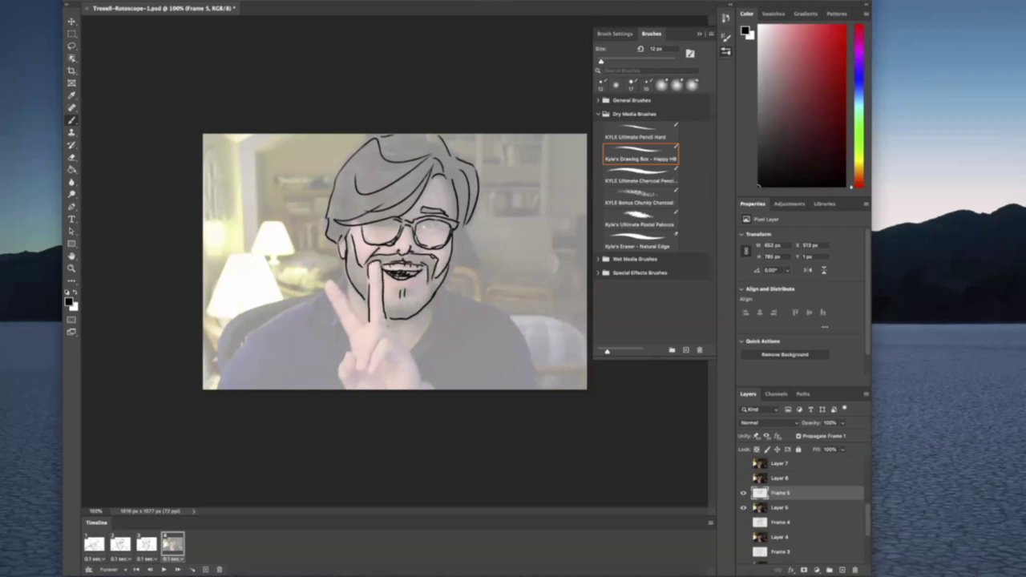
{"action": "left_click_drag", "start_coordinate": [332, 280], "coordinate": [365, 325]}
{"action": "mouse_move", "coordinate": [327, 280]}
{"action": "left_mouse_down"}
{"action": "mouse_move", "coordinate": [370, 325]}
{"action": "mouse_move", "coordinate": [361, 371]}
{"action": "left_mouse_up"}
{"action": "mouse_move", "coordinate": [378, 329]}
{"action": "left_mouse_down"}
{"action": "mouse_move", "coordinate": [390, 325]}
{"action": "mouse_move", "coordinate": [431, 389]}
{"action": "left_mouse_up"}
{"action": "left_click_drag", "start_coordinate": [377, 338], "coordinate": [386, 351]}
{"action": "mouse_move", "coordinate": [373, 356]}
{"action": "left_mouse_down"}
{"action": "mouse_move", "coordinate": [367, 373]}
{"action": "mouse_move", "coordinate": [380, 375]}
{"action": "left_mouse_up"}
{"action": "mouse_move", "coordinate": [378, 353]}
{"action": "left_mouse_down"}
{"action": "mouse_move", "coordinate": [386, 371]}
{"action": "mouse_move", "coordinate": [340, 368]}
{"action": "mouse_move", "coordinate": [343, 388]}
{"action": "mouse_move", "coordinate": [389, 384]}
{"action": "mouse_move", "coordinate": [363, 383]}
{"action": "left_mouse_up"}
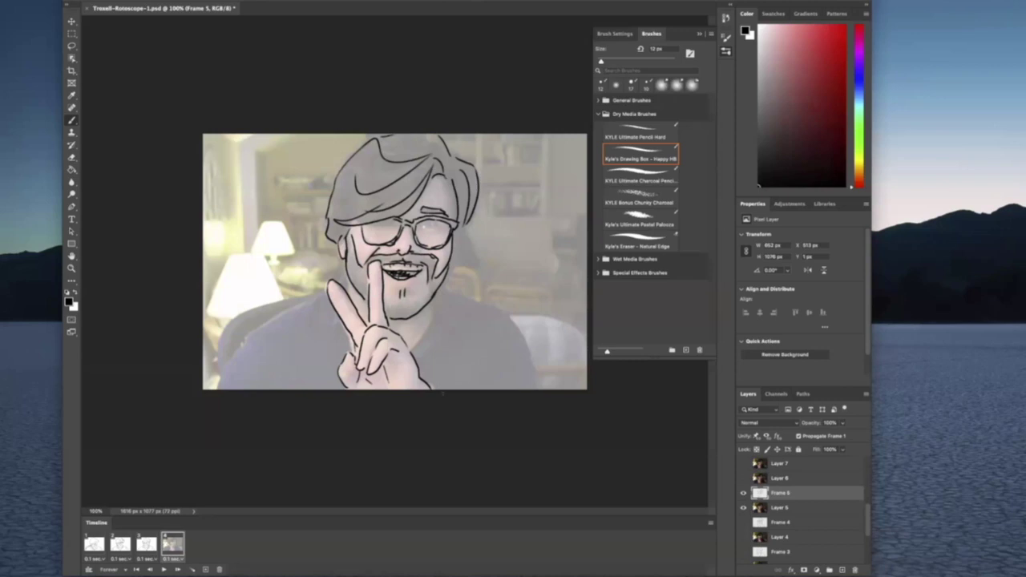
Trace the shirt collar, shoulders and both sleeves on the Frame 5 layer
{"action": "mouse_move", "coordinate": [433, 298]}
{"action": "left_mouse_down"}
{"action": "mouse_move", "coordinate": [426, 337]}
{"action": "mouse_move", "coordinate": [407, 355]}
{"action": "left_mouse_up"}
{"action": "mouse_move", "coordinate": [442, 287]}
{"action": "left_mouse_down"}
{"action": "mouse_move", "coordinate": [455, 336]}
{"action": "mouse_move", "coordinate": [415, 356]}
{"action": "mouse_move", "coordinate": [491, 311]}
{"action": "mouse_move", "coordinate": [533, 383]}
{"action": "left_mouse_up"}
{"action": "left_click_drag", "start_coordinate": [498, 320], "coordinate": [476, 383]}
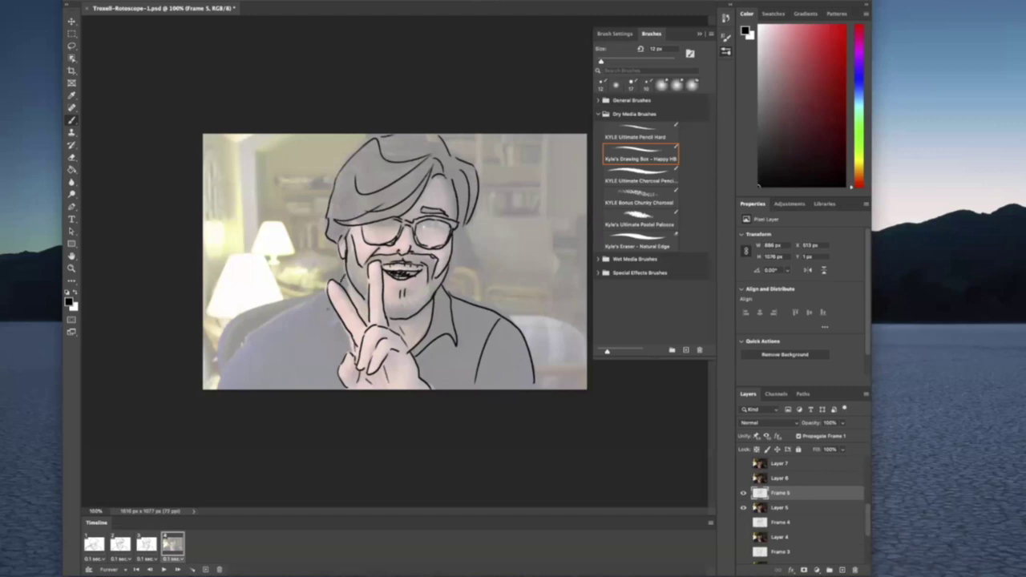
{"action": "left_click_drag", "start_coordinate": [325, 307], "coordinate": [340, 325]}
{"action": "left_click_drag", "start_coordinate": [366, 225], "coordinate": [365, 239]}
{"action": "left_click_drag", "start_coordinate": [325, 291], "coordinate": [260, 333]}
{"action": "mouse_move", "coordinate": [253, 331]}
{"action": "left_mouse_down"}
{"action": "mouse_move", "coordinate": [253, 357]}
{"action": "mouse_move", "coordinate": [215, 389]}
{"action": "left_mouse_up"}
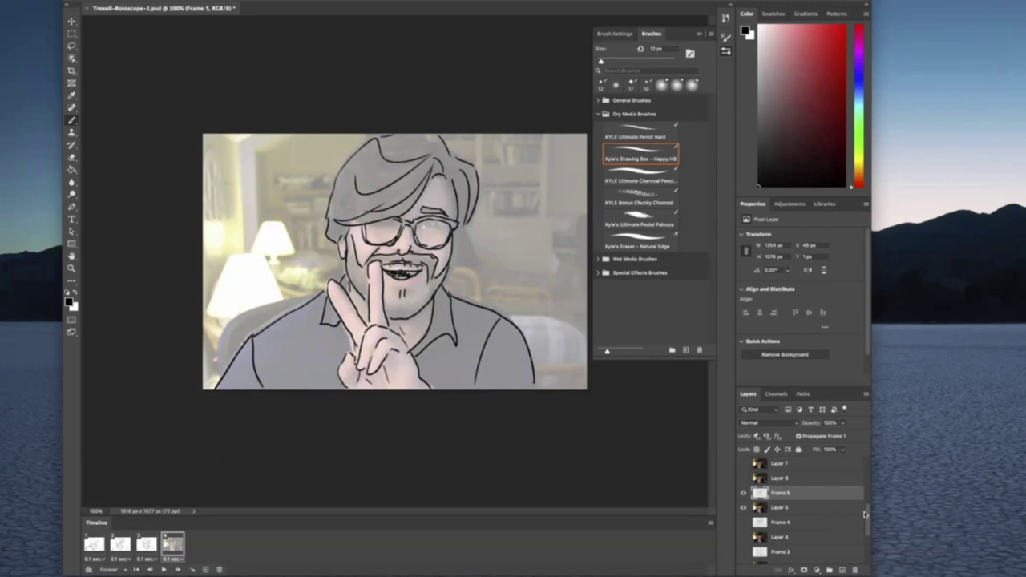
Hide the Frame 5 drawing and the Layer 5 photo in the fourth timeline frame
{"action": "scroll", "coordinate": [861, 531], "scroll_direction": "down", "scroll_amount": 3}
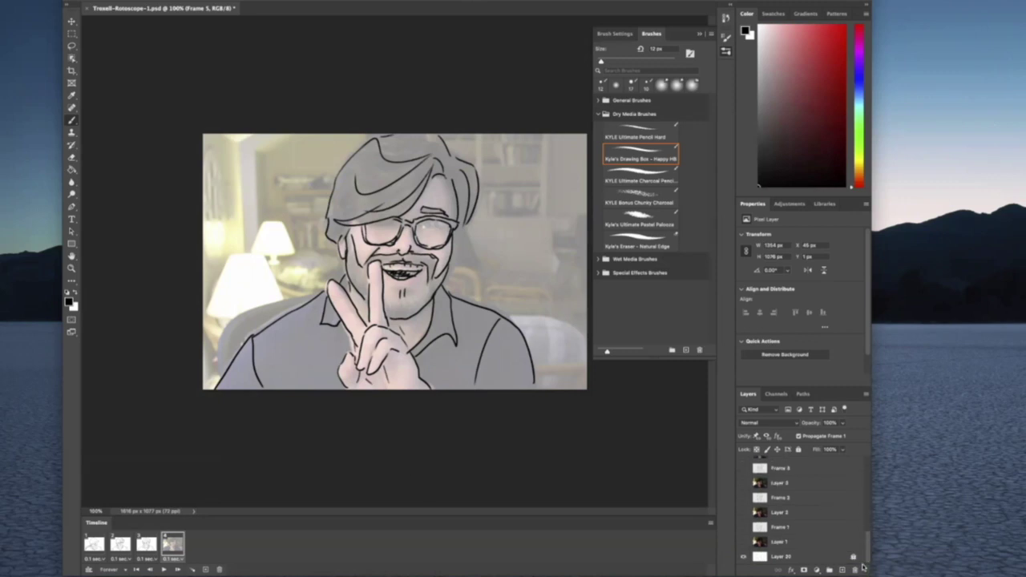
{"action": "left_click_drag", "start_coordinate": [866, 548], "coordinate": [866, 535]}
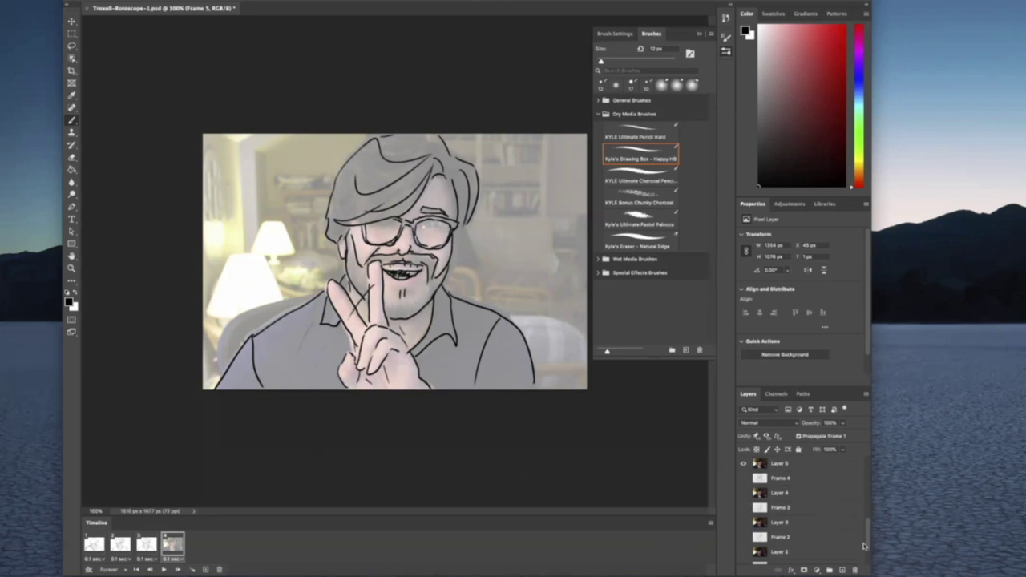
{"action": "left_click_drag", "start_coordinate": [865, 543], "coordinate": [867, 522]}
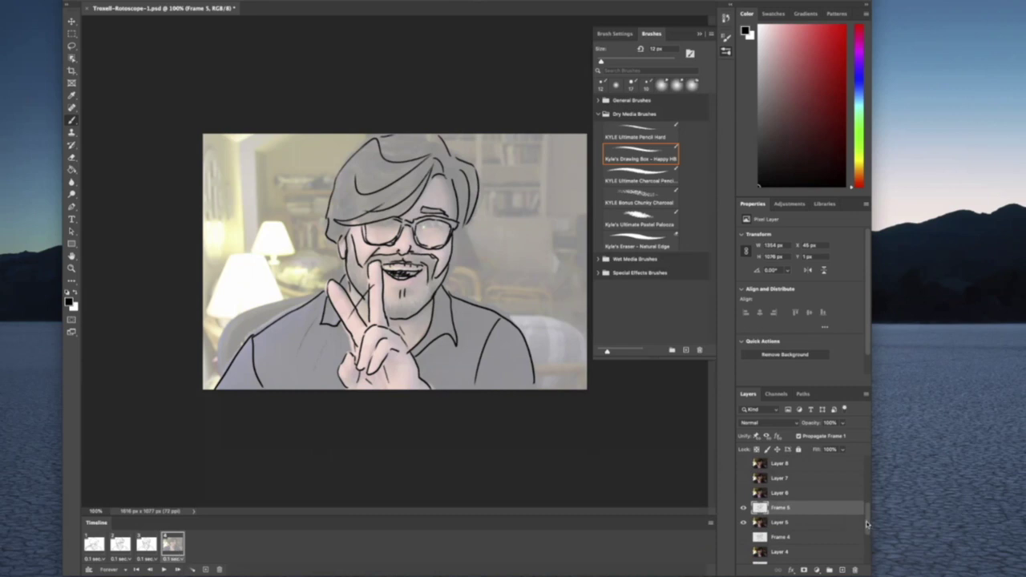
{"action": "left_click", "coordinate": [742, 508]}
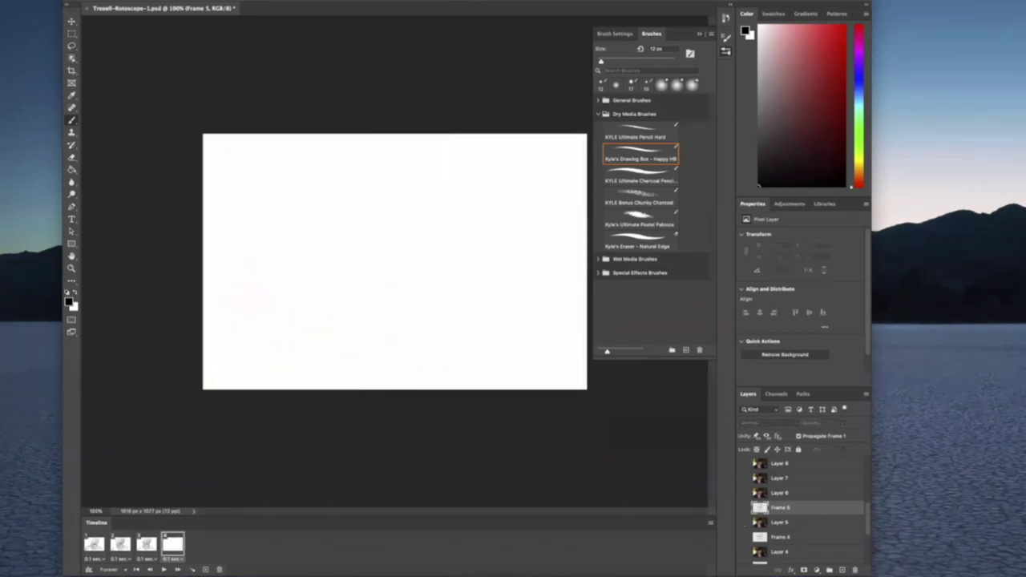
Show the Frame 4 drawing in the fourth timeline frame and add a fifth frame that shows Frame 5 with Frame 4 hidden
{"action": "left_click", "coordinate": [742, 537]}
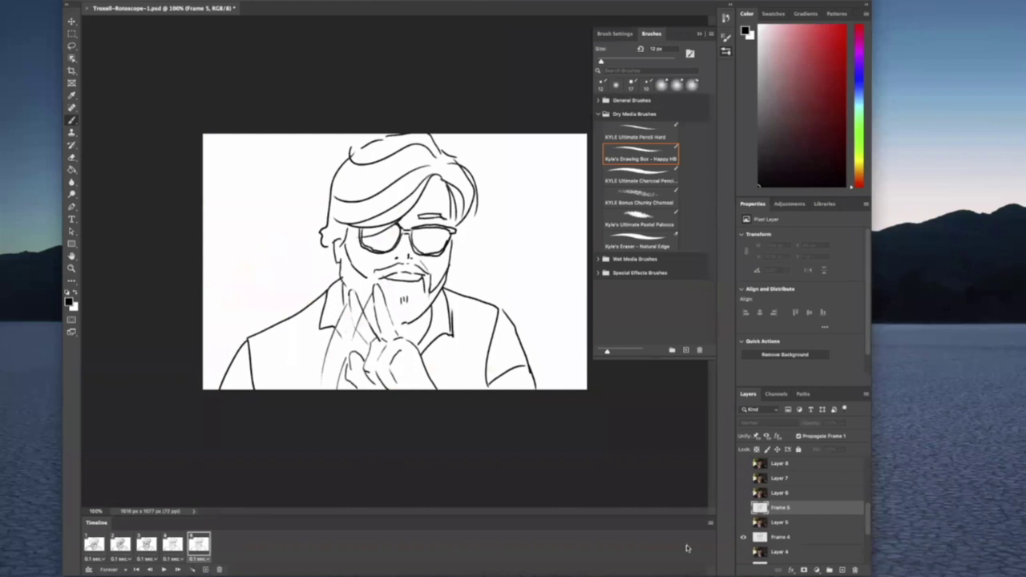
{"action": "left_click", "coordinate": [745, 508]}
{"action": "left_click", "coordinate": [744, 536]}
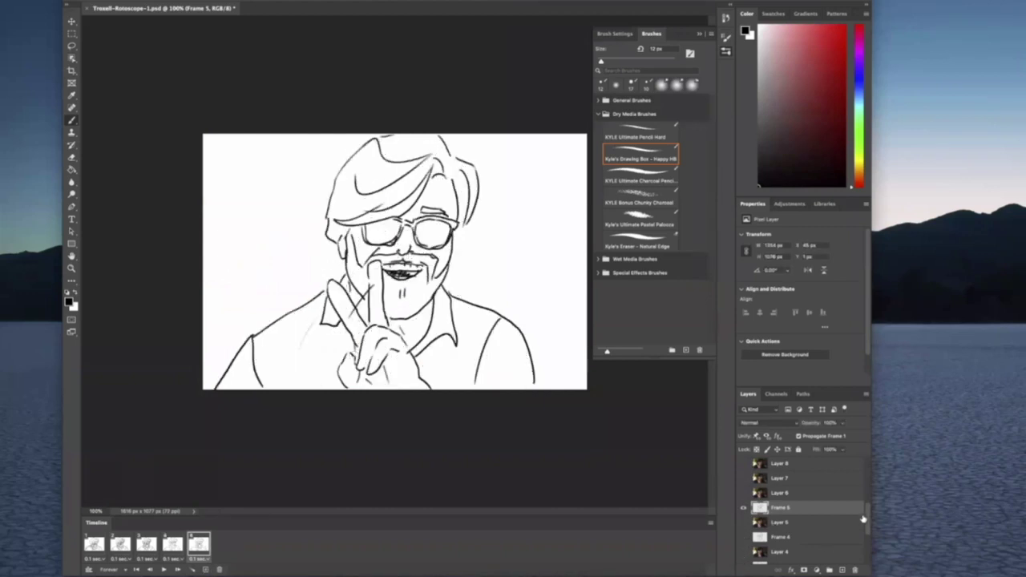
Erase the chair-back lines behind the shoulder on the Frame 1 layer in the first timeline frame
{"action": "left_click_drag", "start_coordinate": [863, 519], "coordinate": [859, 553]}
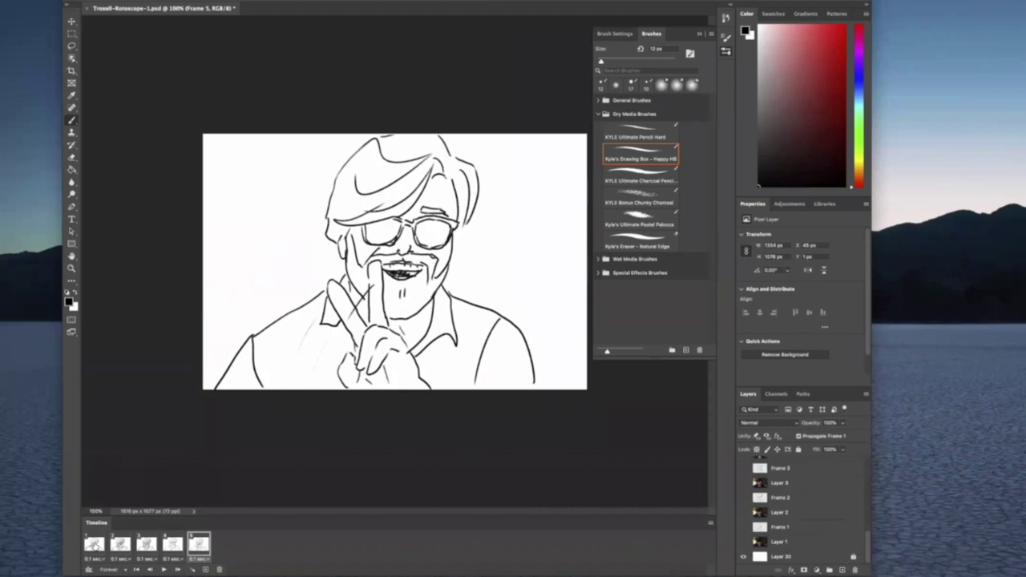
{"action": "left_click", "coordinate": [95, 545]}
{"action": "mouse_move", "coordinate": [869, 545]}
{"action": "left_mouse_down"}
{"action": "mouse_move", "coordinate": [861, 506]}
{"action": "mouse_move", "coordinate": [861, 555]}
{"action": "left_mouse_up"}
{"action": "left_click", "coordinate": [744, 537]}
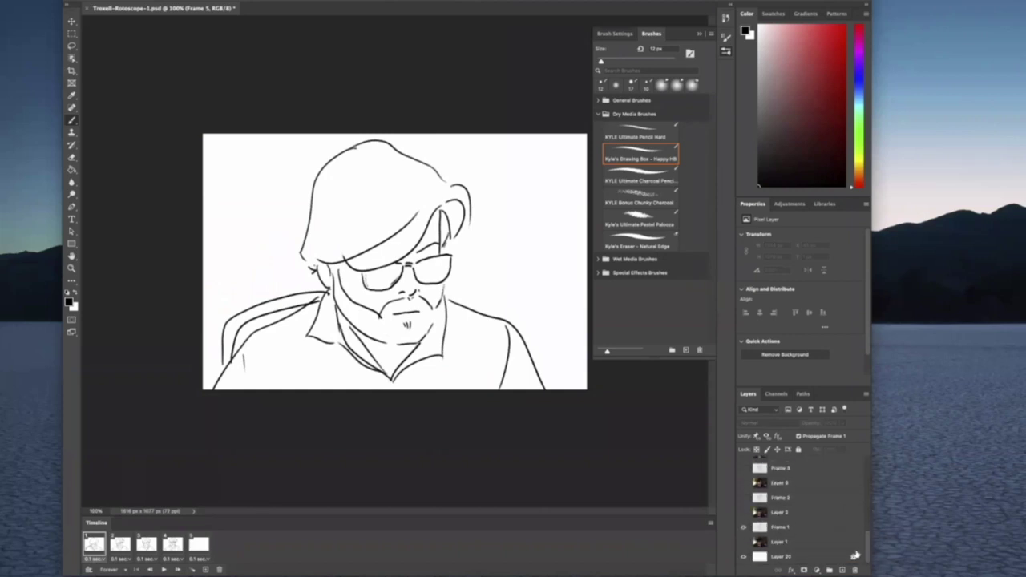
{"action": "left_click", "coordinate": [775, 528]}
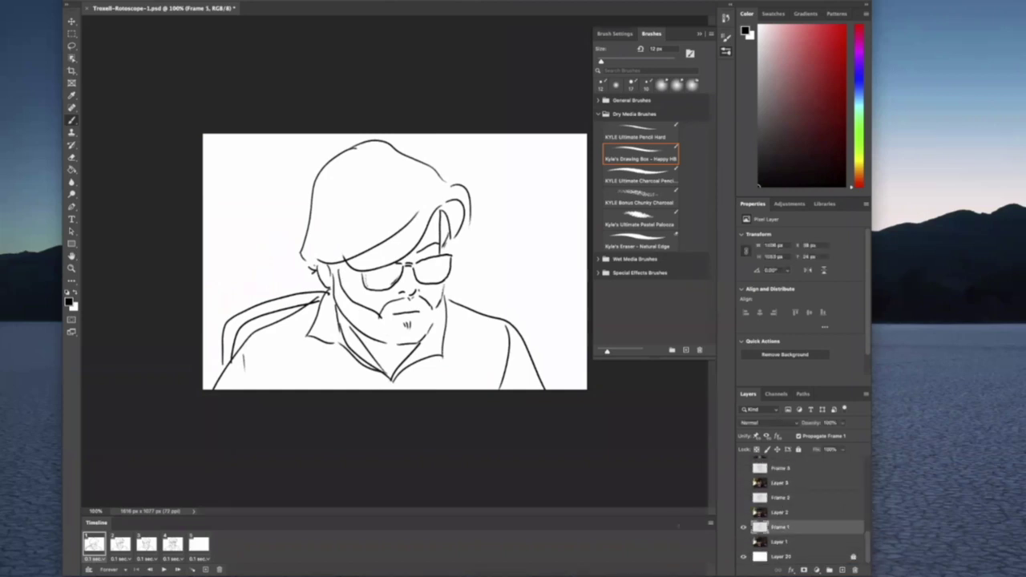
{"action": "left_click", "coordinate": [72, 158]}
{"action": "mouse_move", "coordinate": [234, 311]}
{"action": "left_mouse_down"}
{"action": "mouse_move", "coordinate": [217, 368]}
{"action": "mouse_move", "coordinate": [232, 324]}
{"action": "mouse_move", "coordinate": [318, 294]}
{"action": "left_mouse_up"}
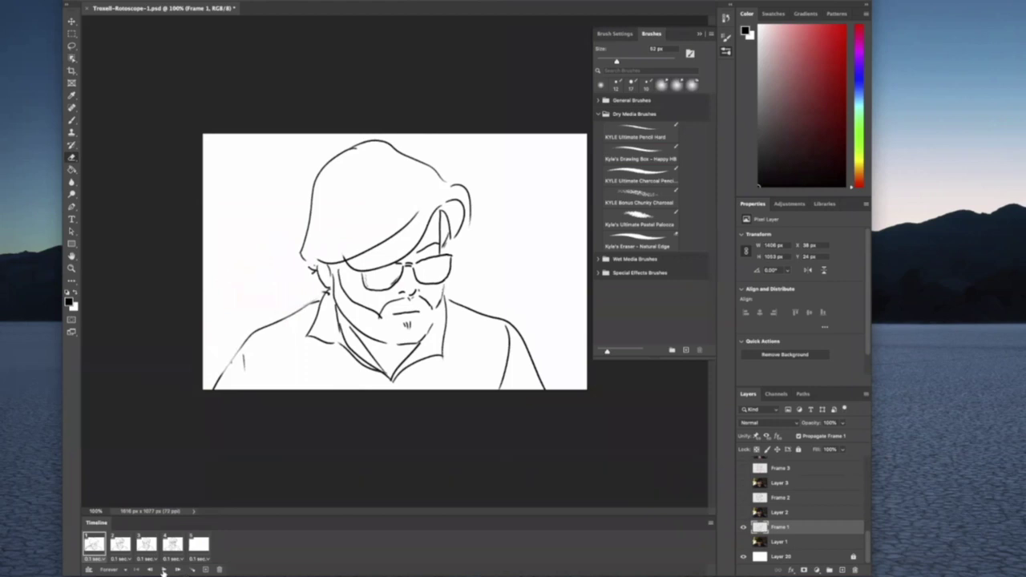
Turn the Frame 5 drawing's visibility back on in the fifth timeline frame
{"action": "left_click", "coordinate": [199, 544]}
{"action": "left_click_drag", "start_coordinate": [869, 529], "coordinate": [863, 514]}
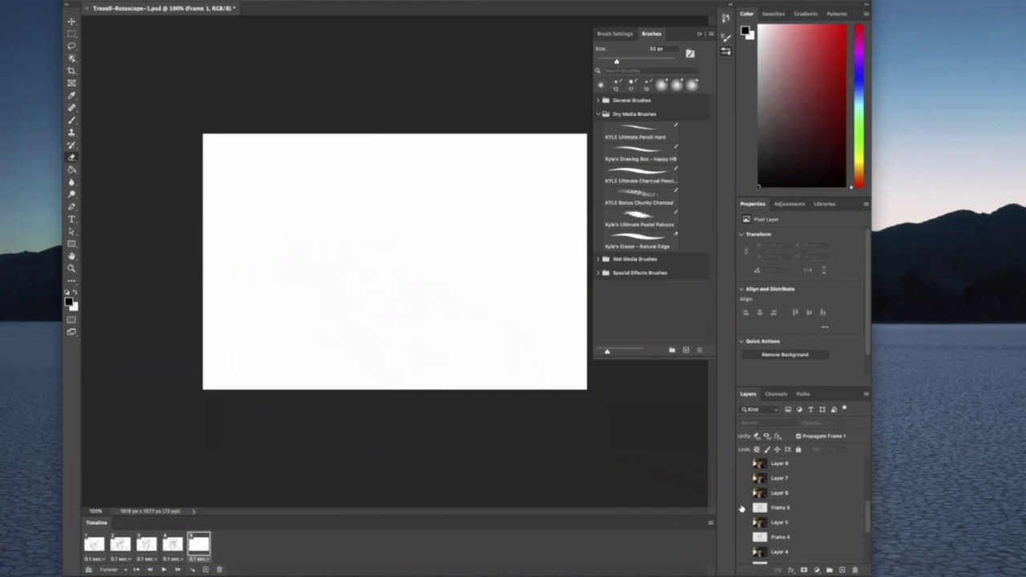
{"action": "left_click", "coordinate": [741, 508]}
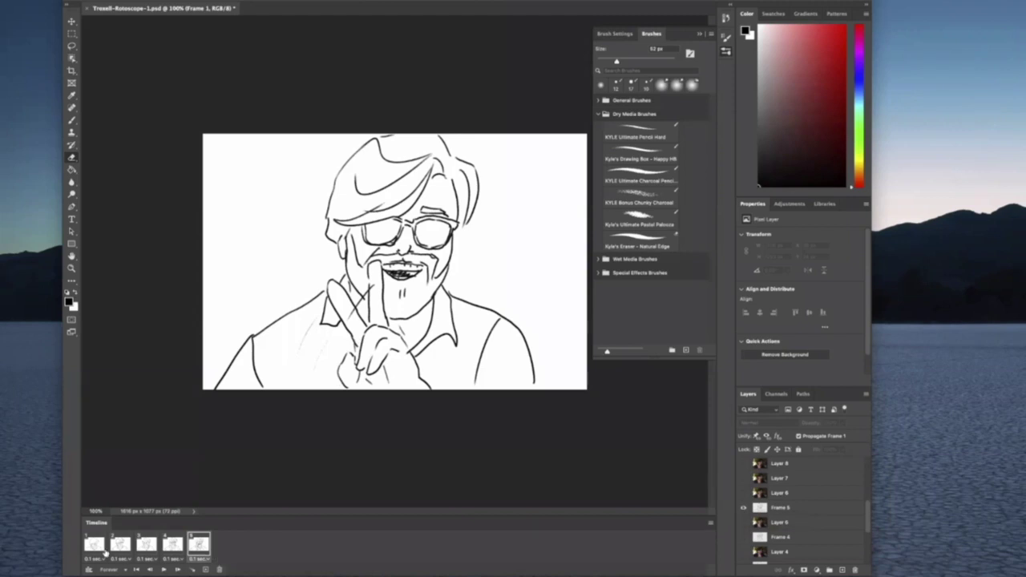
Play the five-frame animation from the first frame to check the motion, and stop playback
{"action": "left_click", "coordinate": [94, 545]}
{"action": "left_click", "coordinate": [163, 569]}
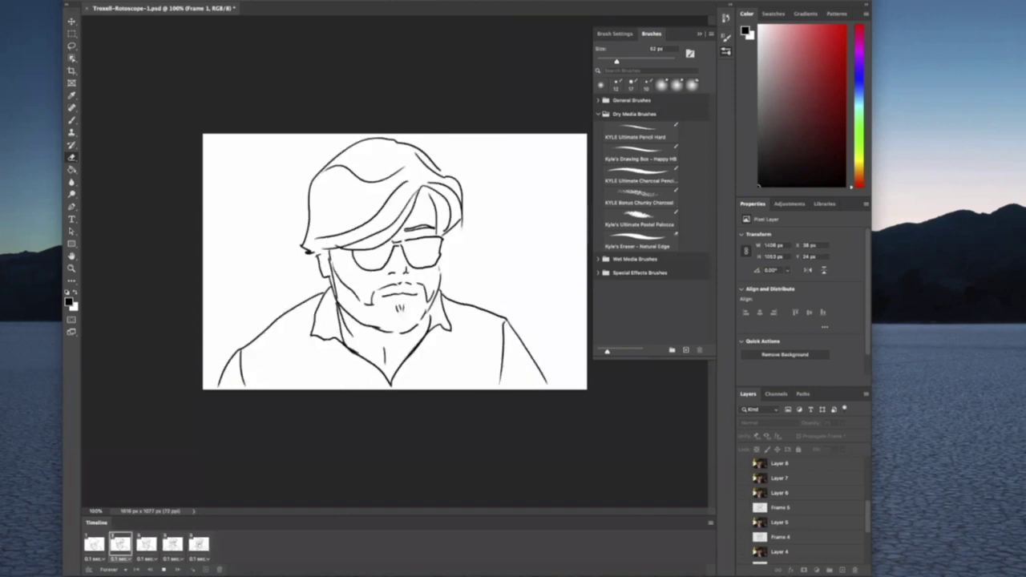
{"action": "left_click", "coordinate": [162, 570]}
Save the layered Photoshop document to the Desktop on the computer, replacing the existing PSD, with Maximize Compatibility enabled
{"action": "left_click", "coordinate": [80, 0]}
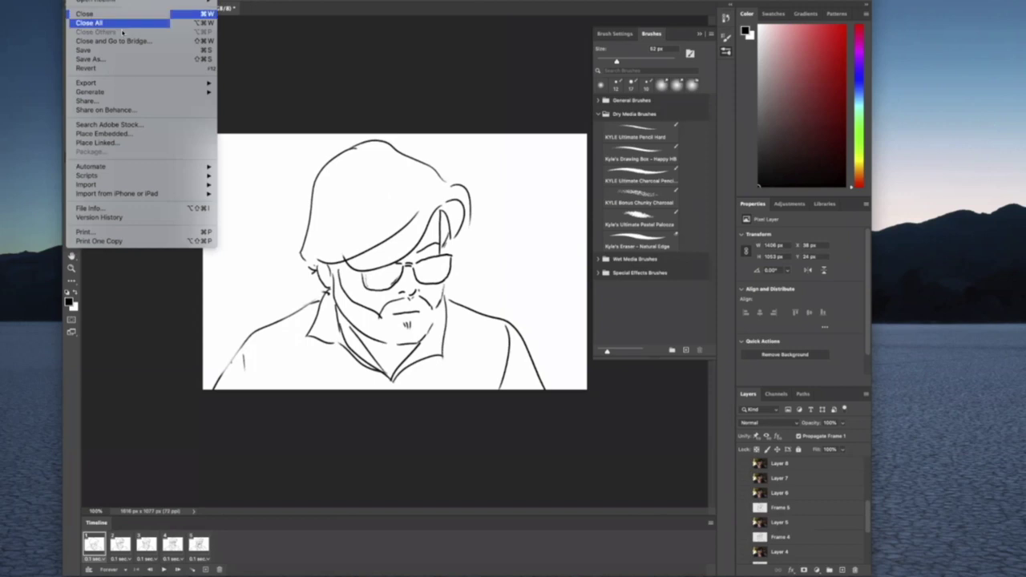
{"action": "left_click", "coordinate": [149, 60]}
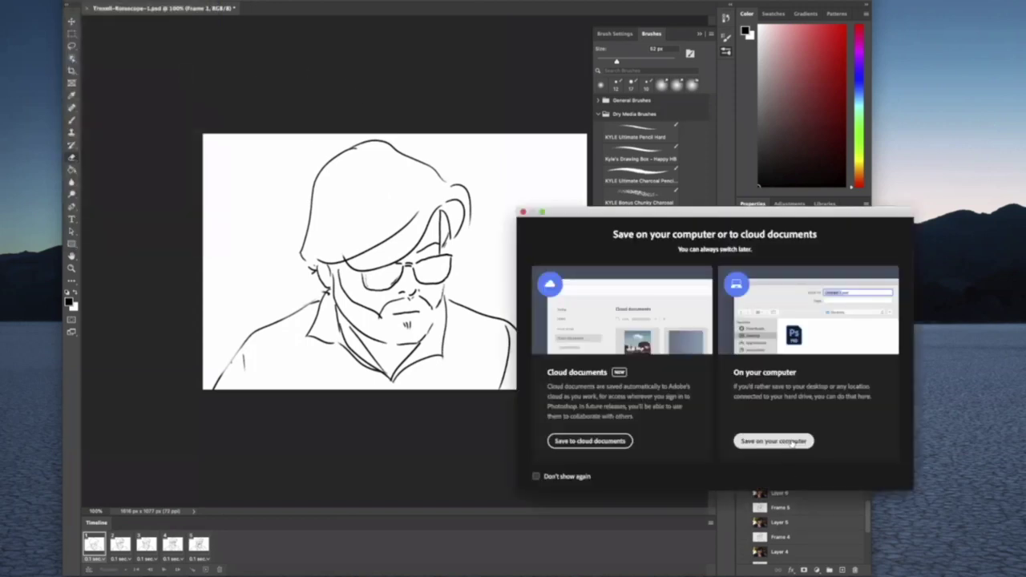
{"action": "left_click", "coordinate": [774, 442]}
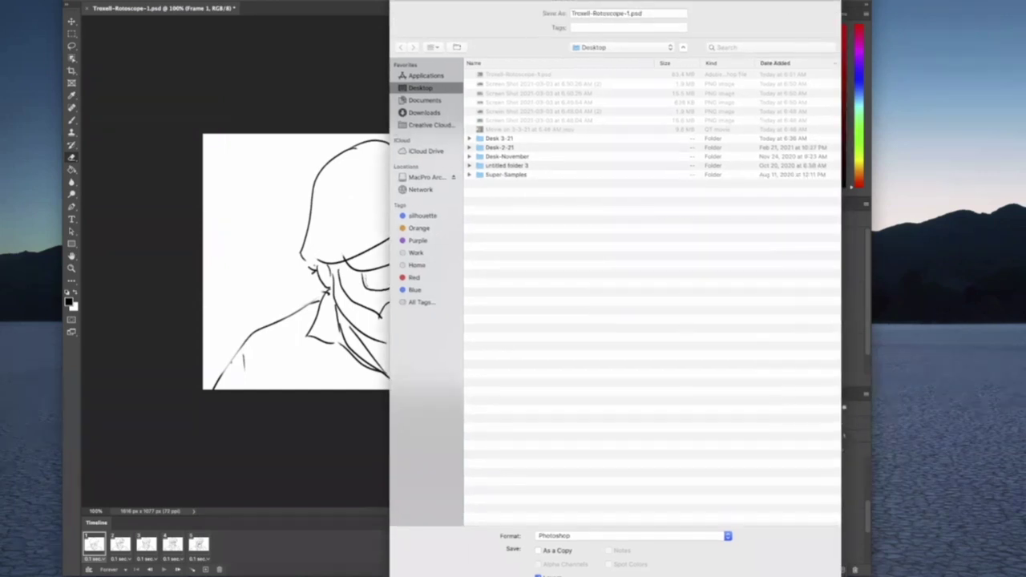
{"action": "key", "text": "Return"}
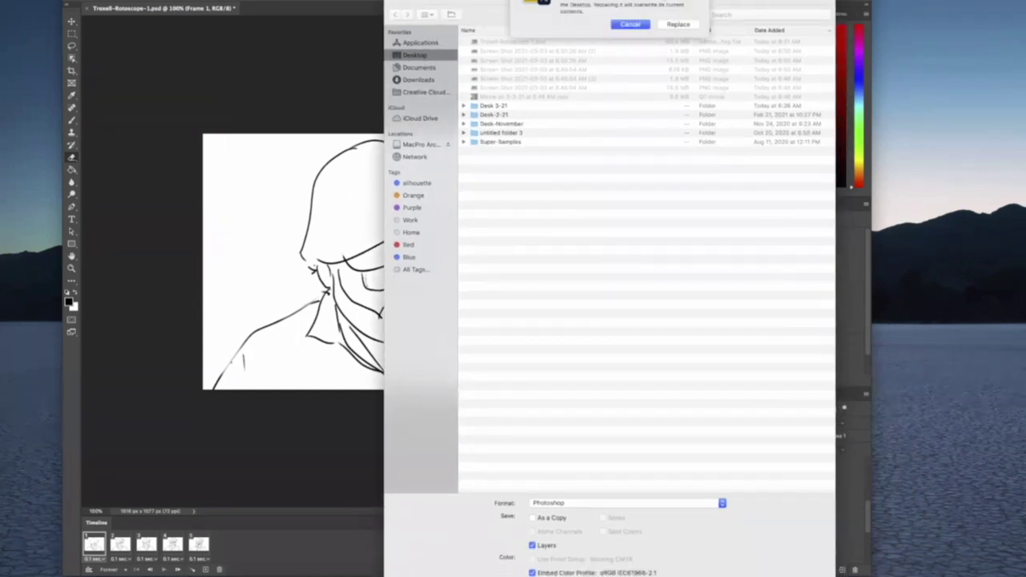
{"action": "left_click", "coordinate": [681, 22]}
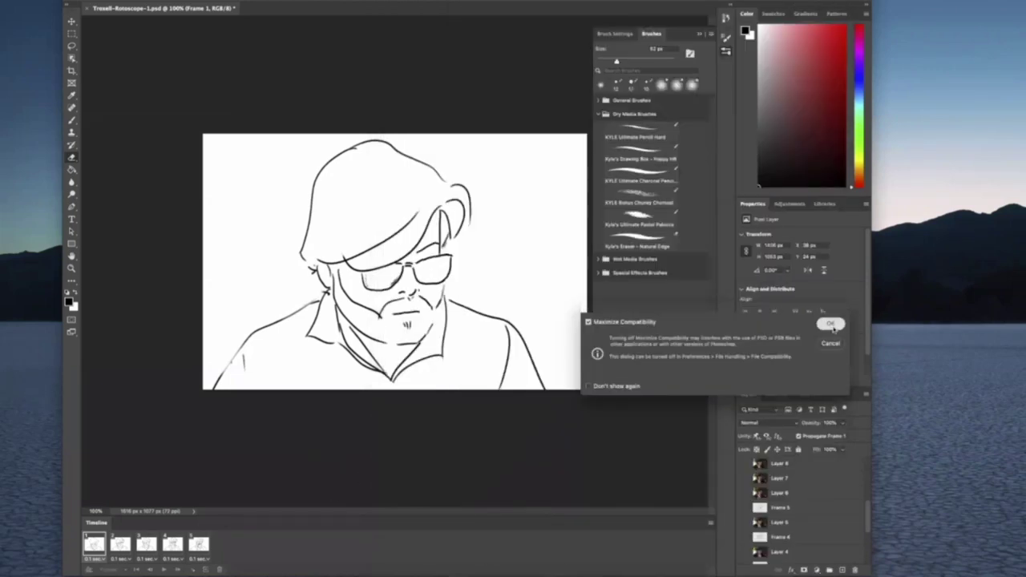
{"action": "left_click", "coordinate": [831, 325]}
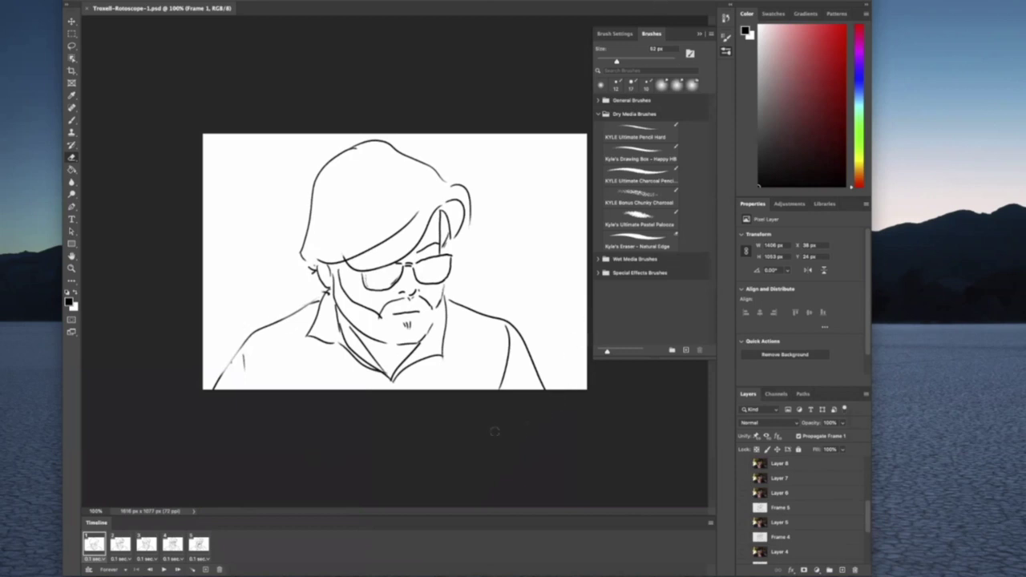
Start exporting the animation with Save for Web (Legacy)
{"action": "left_click", "coordinate": [80, 0]}
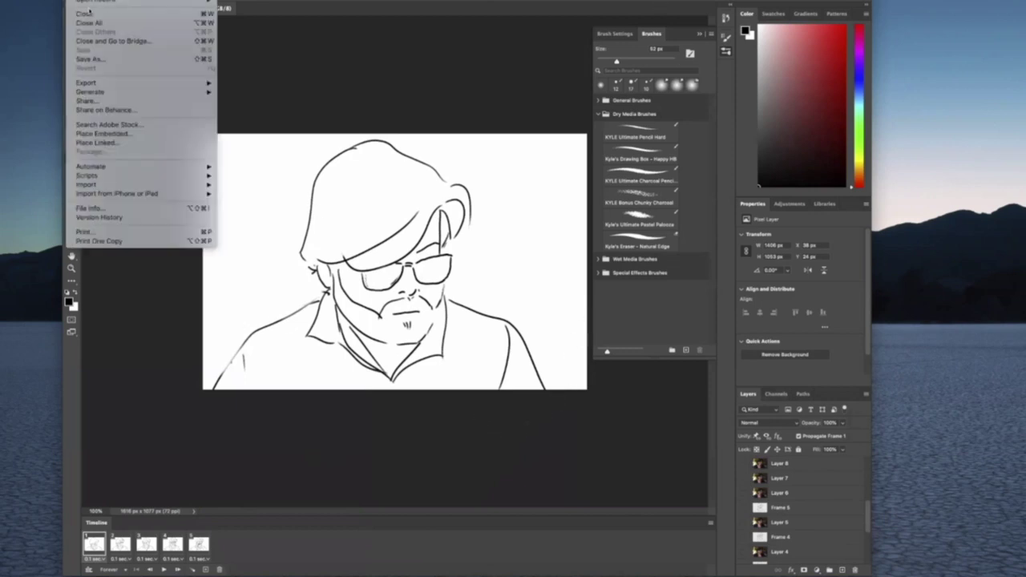
{"action": "mouse_move", "coordinate": [121, 84]}
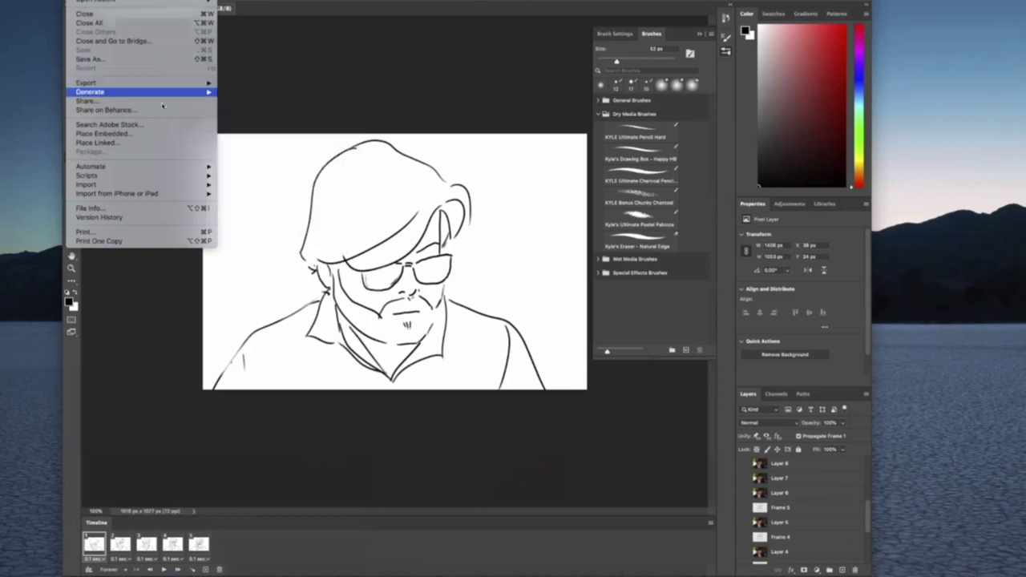
{"action": "mouse_move", "coordinate": [160, 83]}
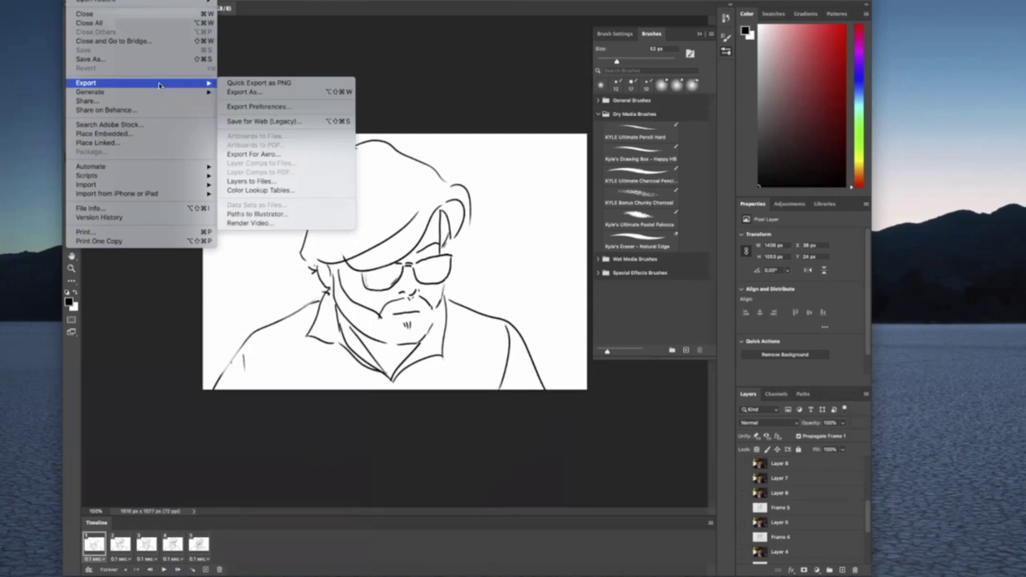
{"action": "left_click", "coordinate": [295, 126]}
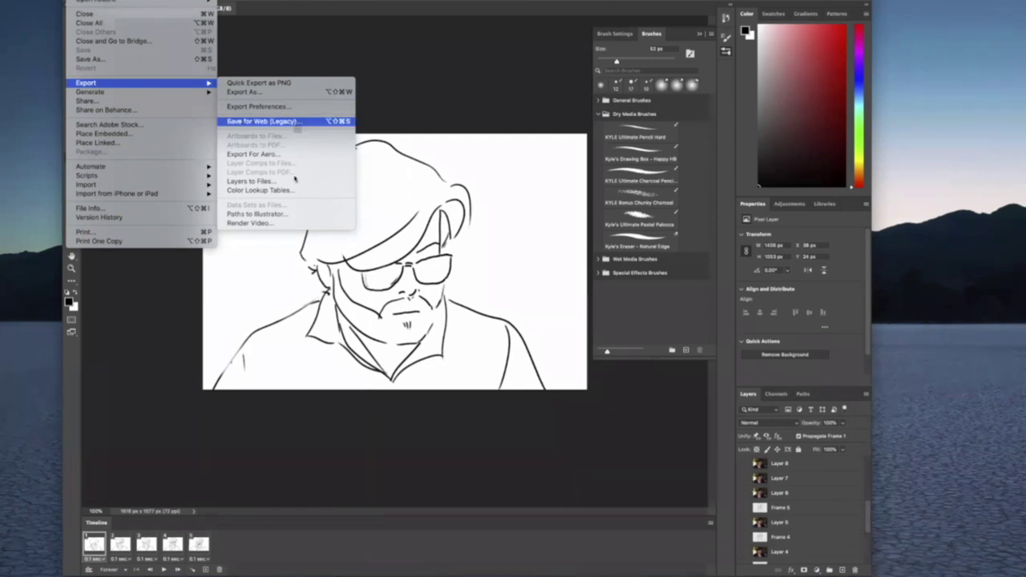